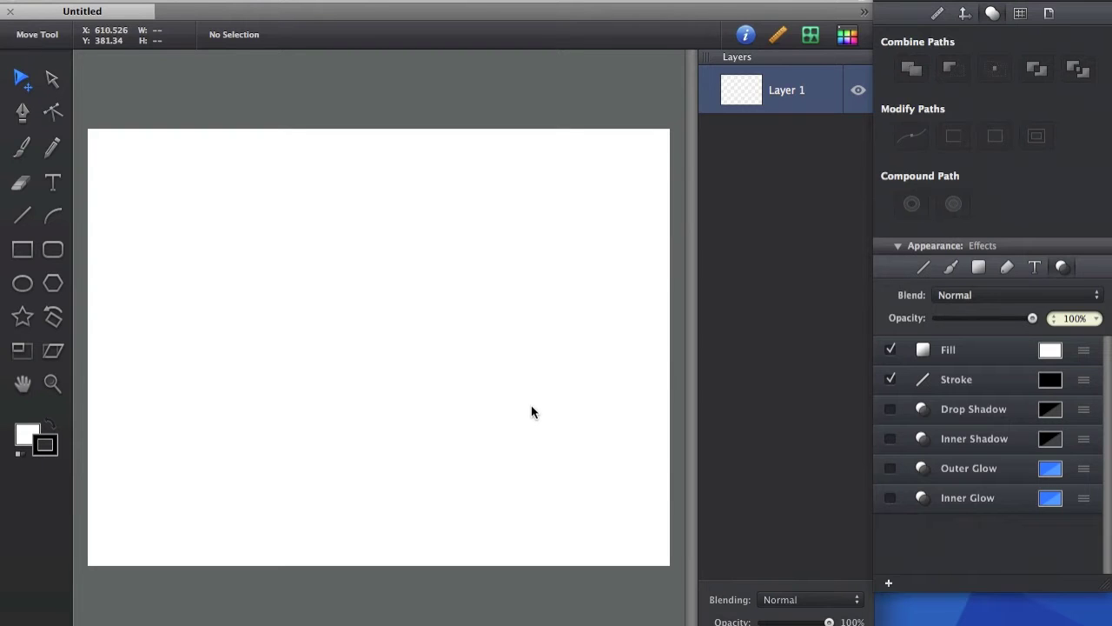
# Draw a wide black ellipse, move it lower on the canvas and flatten it.
pyautogui.click(22, 283)
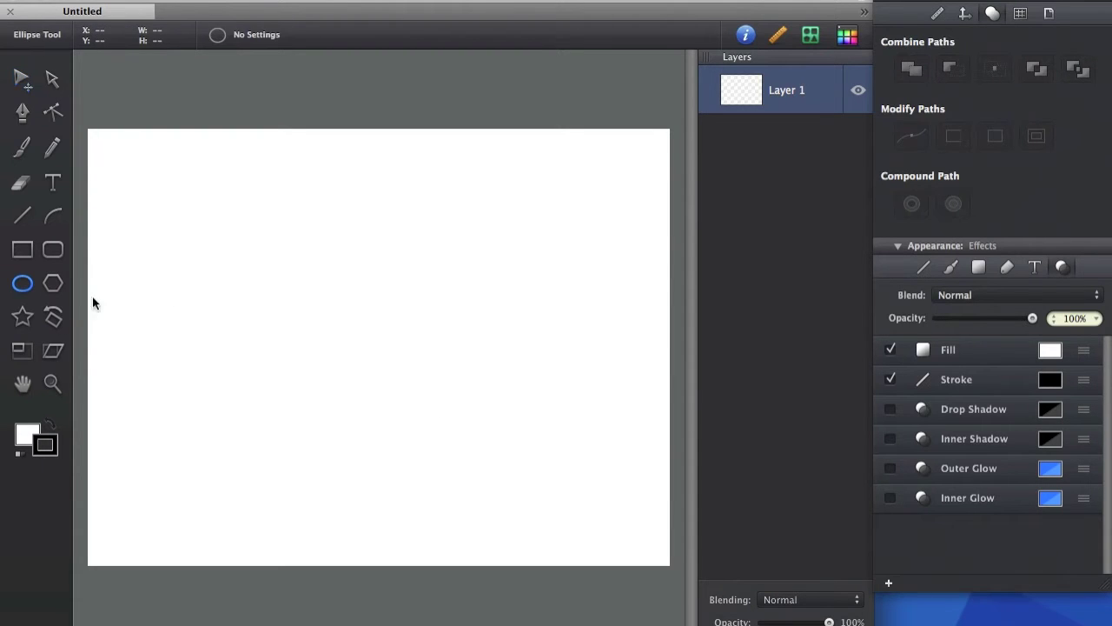
pyautogui.moveTo(208, 276); pyautogui.dragTo(458, 338)
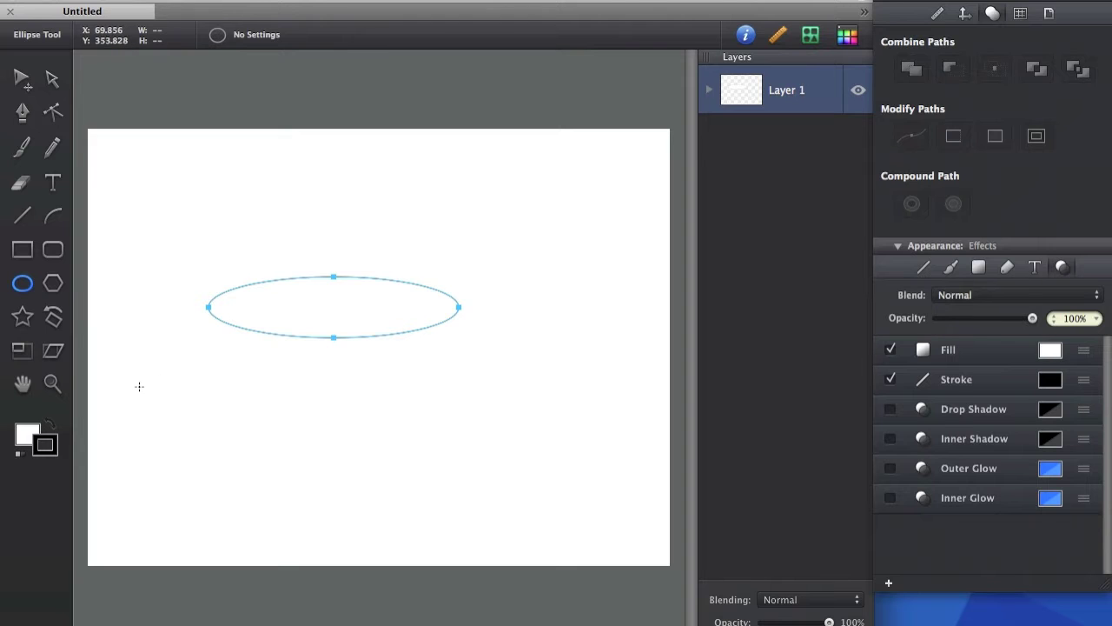
pyautogui.click(51, 426)
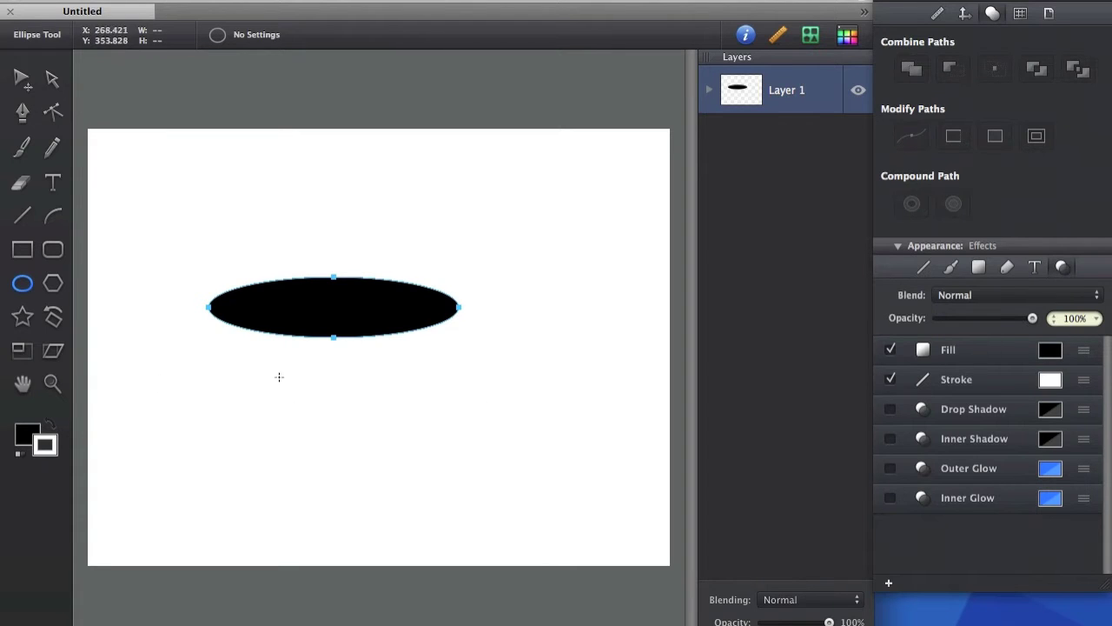
pyautogui.click(22, 80)
pyautogui.moveTo(346, 322); pyautogui.dragTo(391, 413)
pyautogui.click(414, 466)
pyautogui.click(397, 412)
pyautogui.moveTo(379, 371); pyautogui.dragTo(380, 386)
pyautogui.click(398, 322)
# Draw a square, fill it red and move it down onto the ellipse.
pyautogui.click(23, 250)
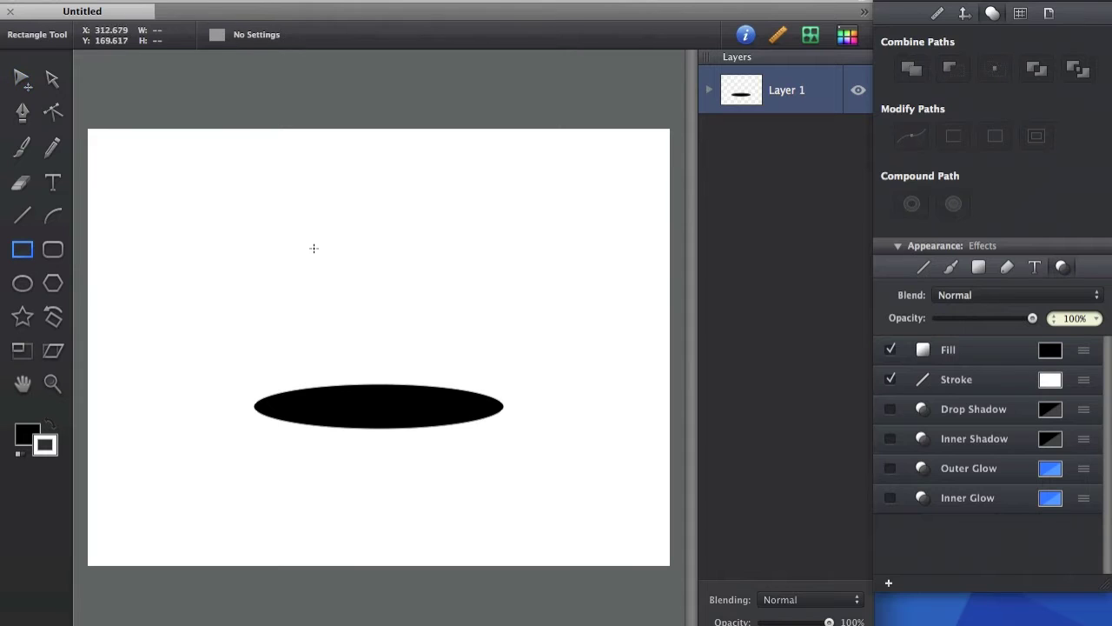
pyautogui.moveTo(298, 211); pyautogui.dragTo(470, 364)
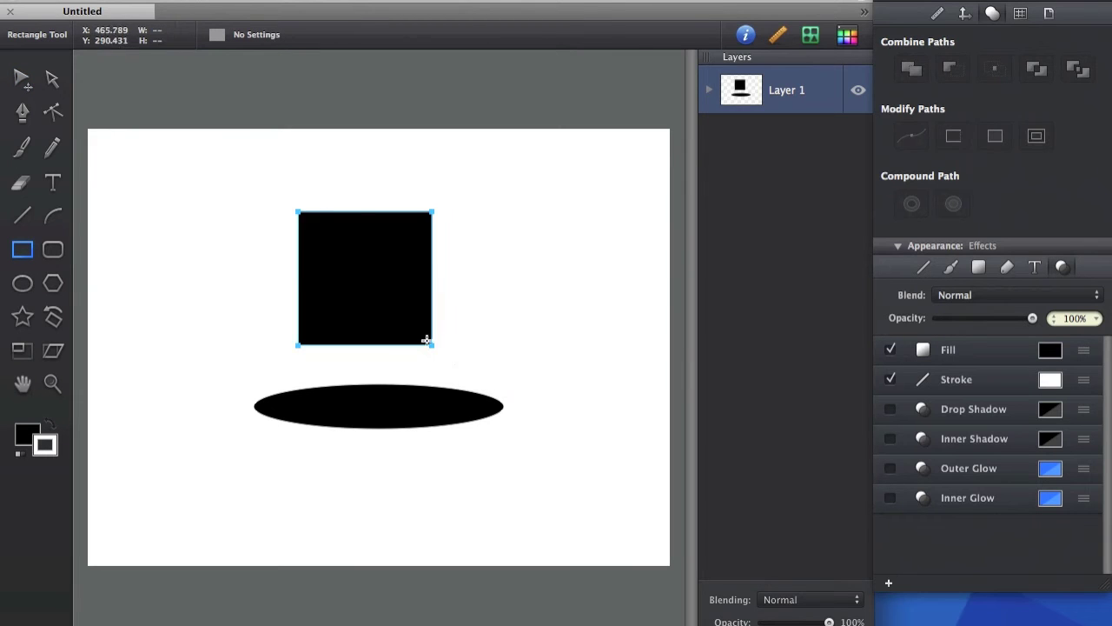
pyautogui.press('v')
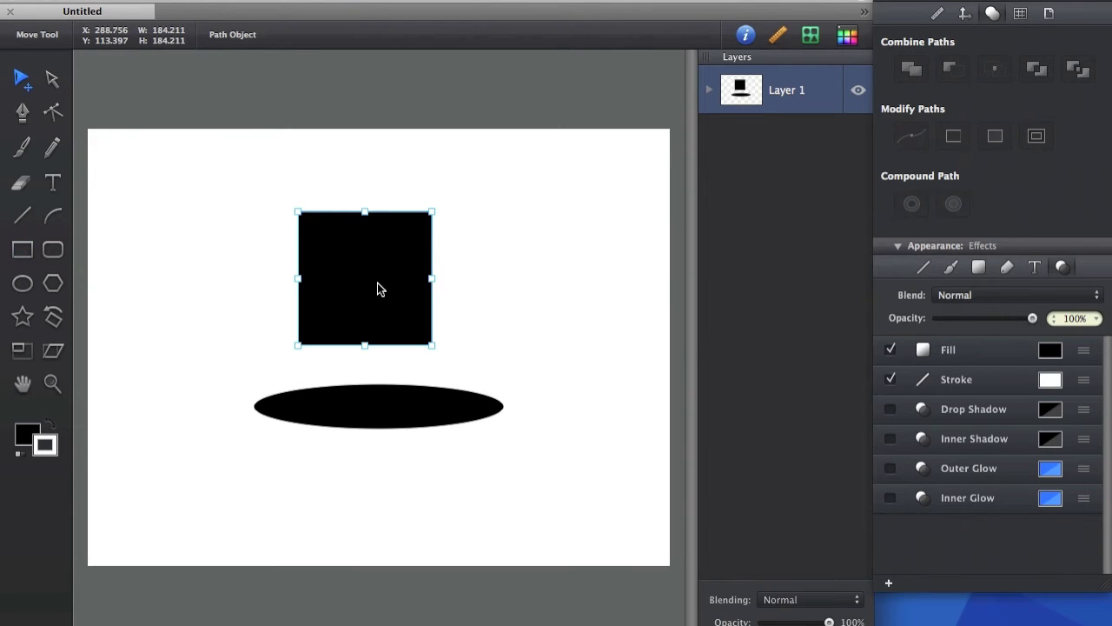
pyautogui.click(1052, 356)
pyautogui.moveTo(900, 460); pyautogui.dragTo(924, 459)
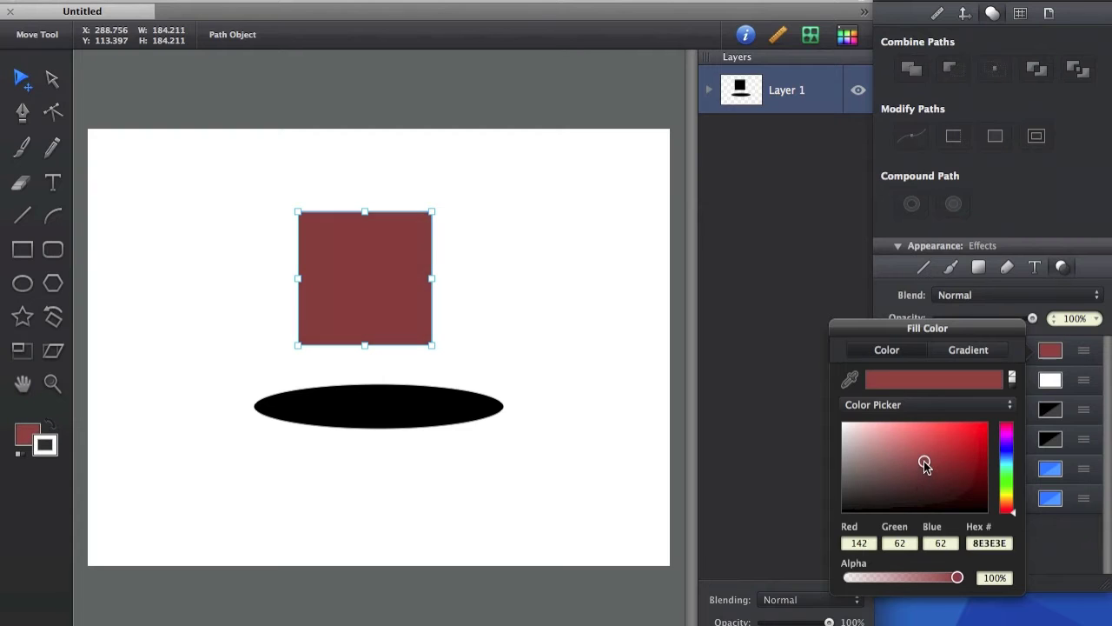
pyautogui.click(392, 309)
pyautogui.moveTo(392, 311); pyautogui.dragTo(406, 374)
pyautogui.click(559, 337)
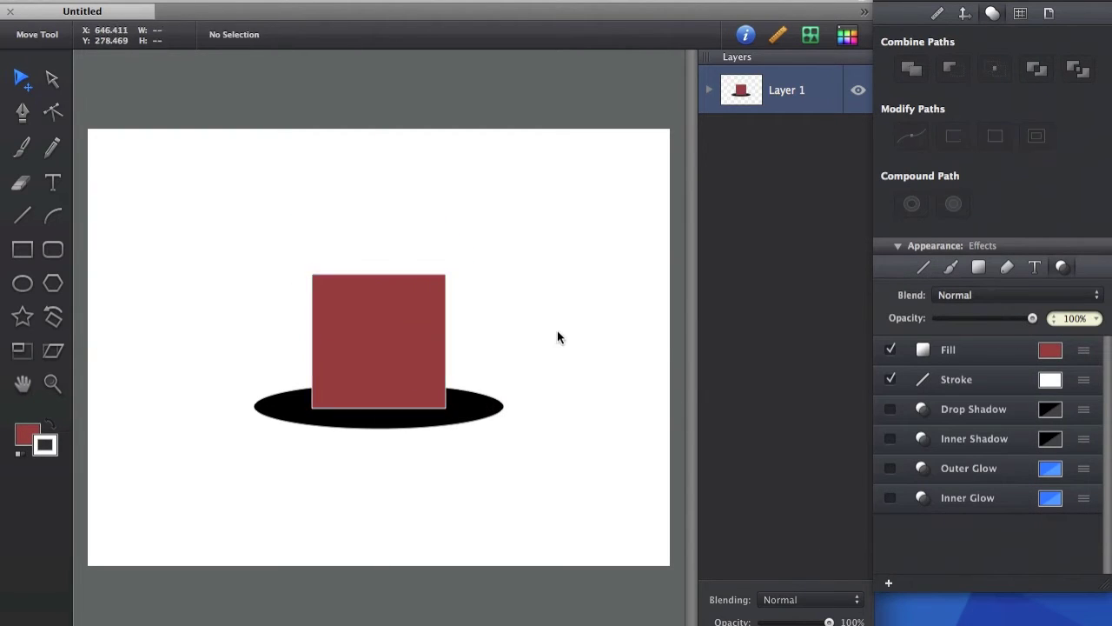
# Check that the red square sits on top of the black ellipse.
pyautogui.click(430, 422)
pyautogui.click(401, 366)
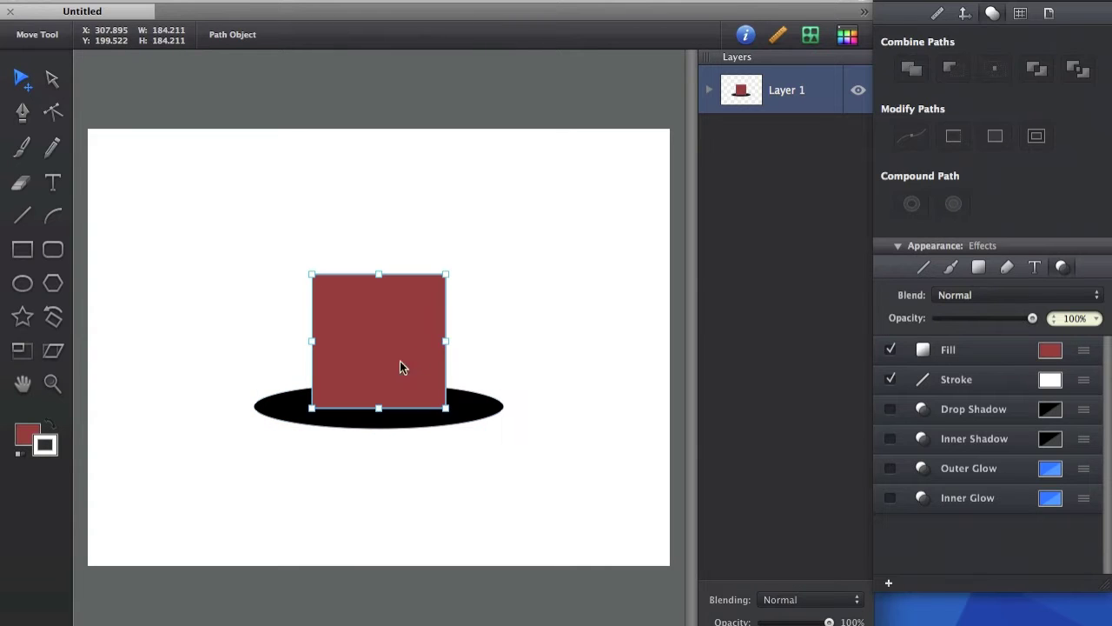
pyautogui.click(494, 371)
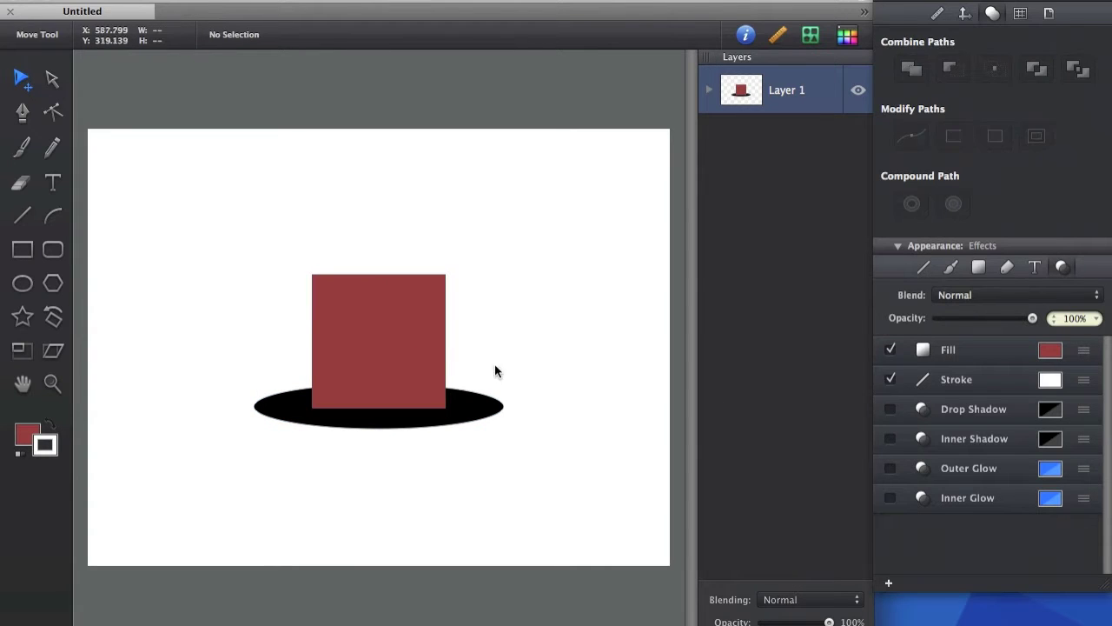
pyautogui.click(486, 409)
pyautogui.click(248, 228)
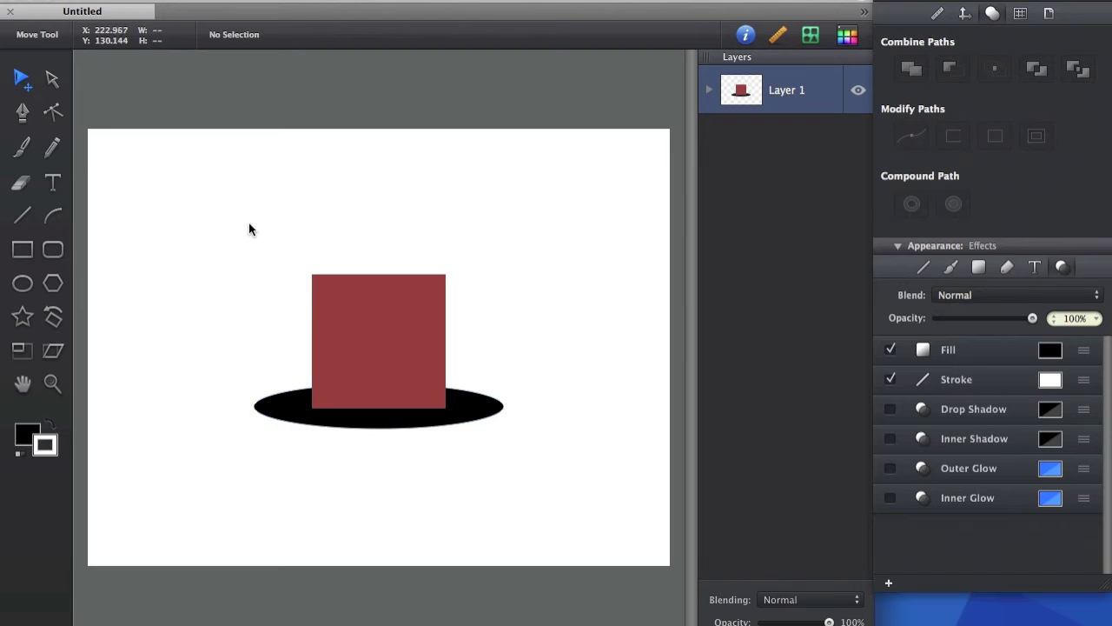
# Draw a closed three-corner triangle with the Pen tool, redoing the misplaced third corner.
pyautogui.click(23, 111)
pyautogui.click(287, 130)
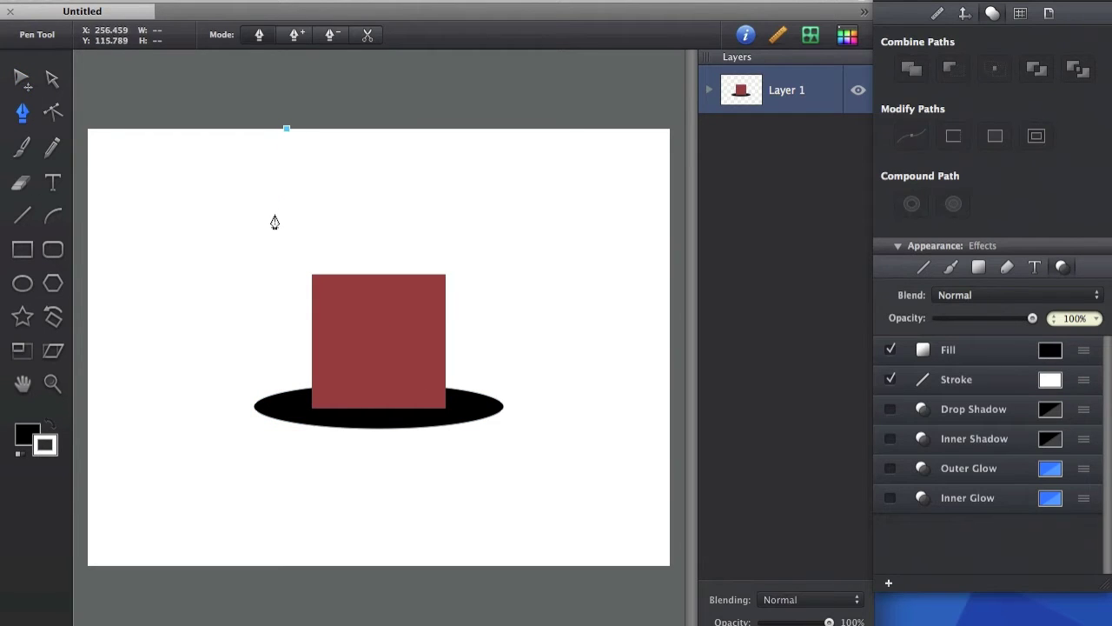
pyautogui.click(274, 212)
pyautogui.click(365, 191)
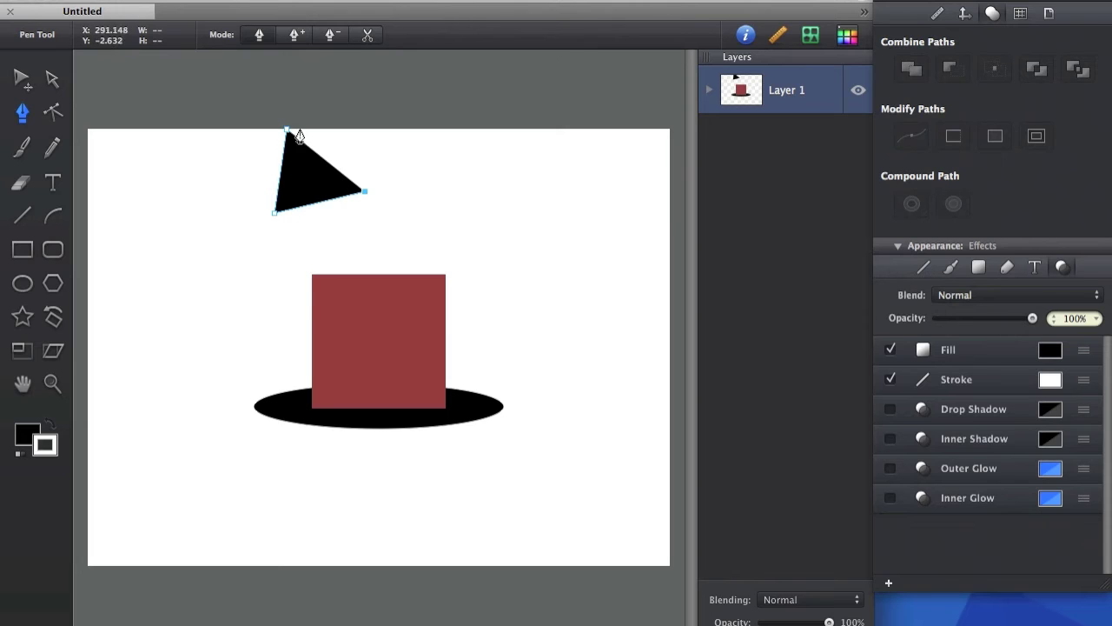
pyautogui.press('super+z')
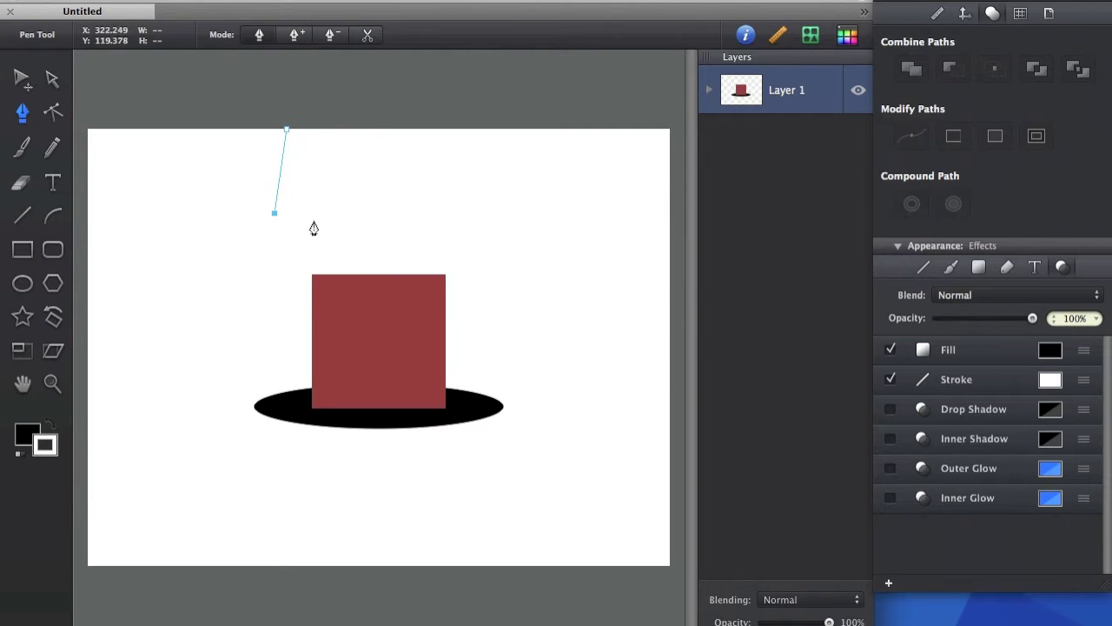
pyautogui.click(225, 161)
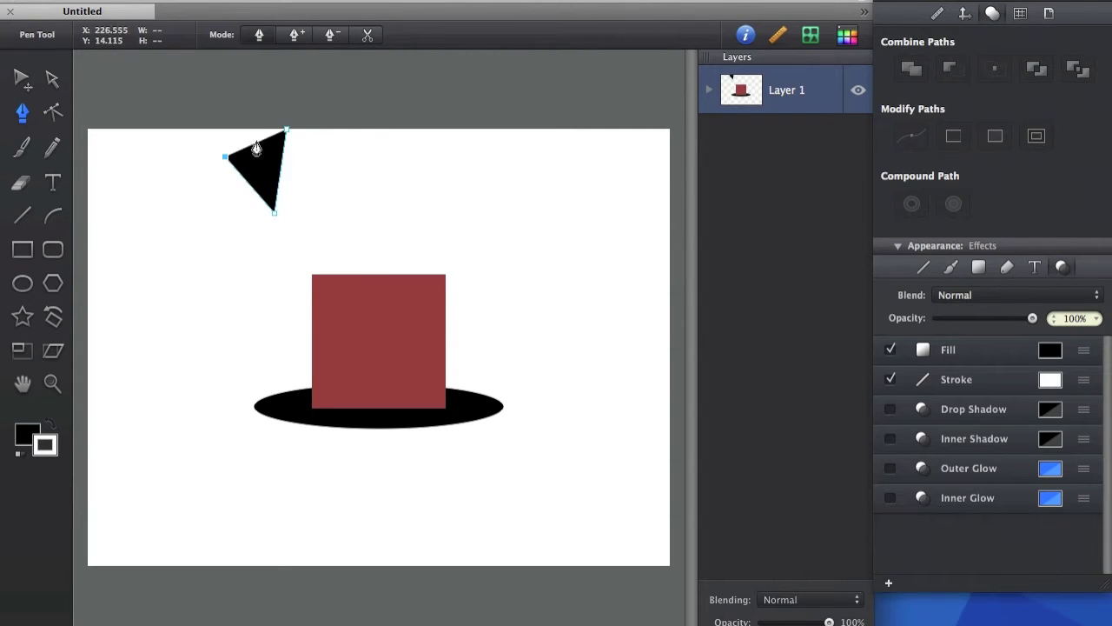
pyautogui.click(287, 131)
# Move the triangle to the top centre, rotate it downward and pull its corner to the top edge.
pyautogui.press('v')
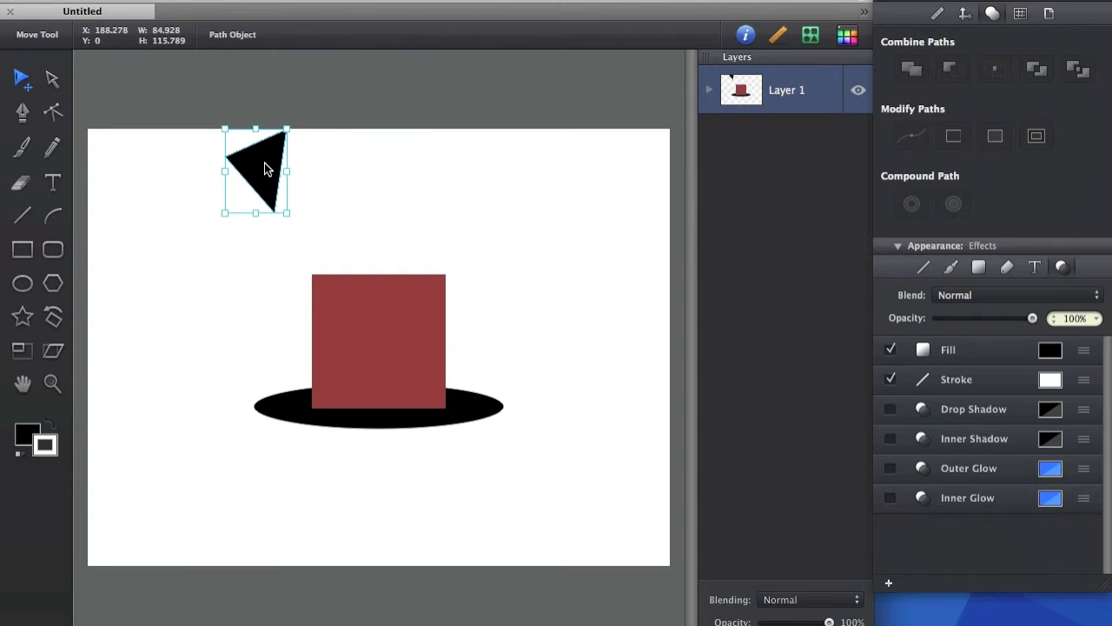
pyautogui.moveTo(265, 168); pyautogui.dragTo(394, 143)
pyautogui.moveTo(420, 186); pyautogui.dragTo(414, 216)
pyautogui.moveTo(393, 160); pyautogui.dragTo(395, 165)
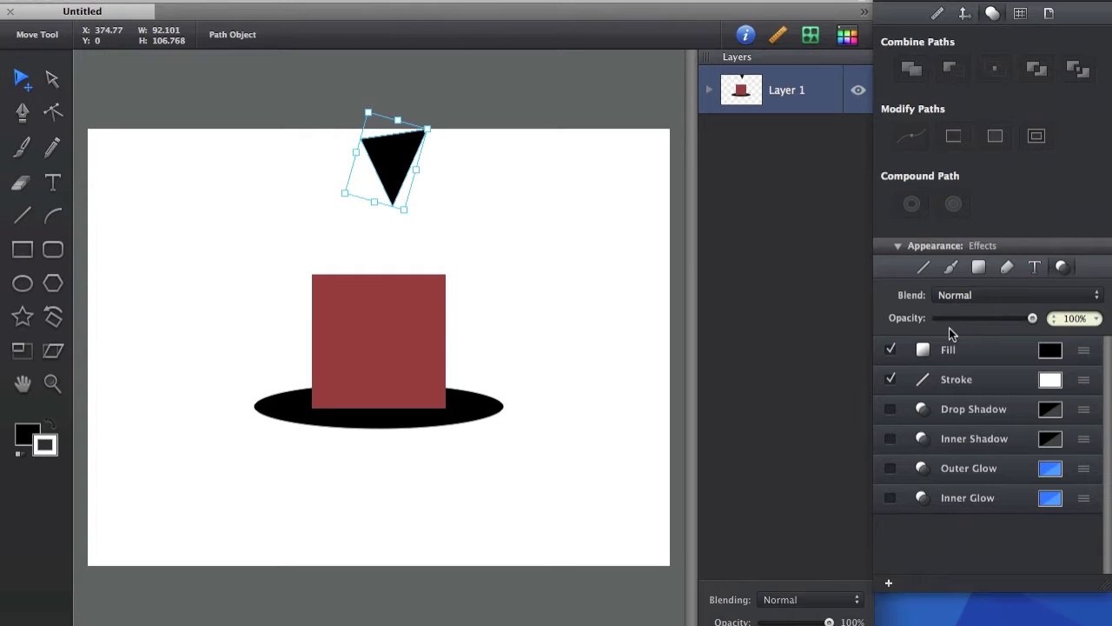
pyautogui.press('a')
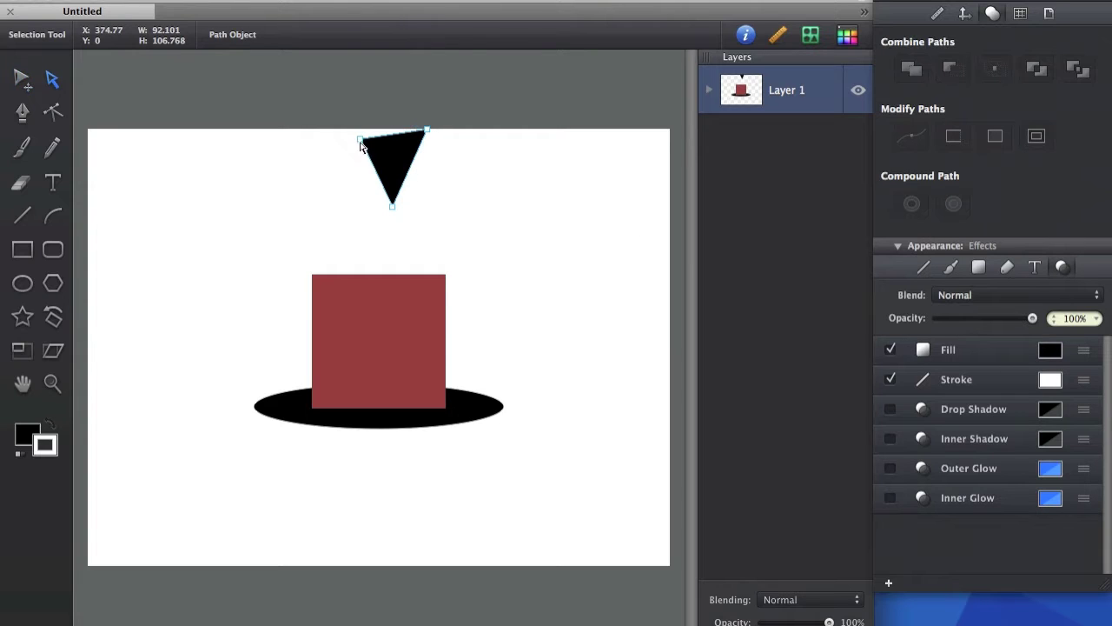
pyautogui.moveTo(360, 141); pyautogui.dragTo(358, 132)
pyautogui.press('v')
pyautogui.click(484, 188)
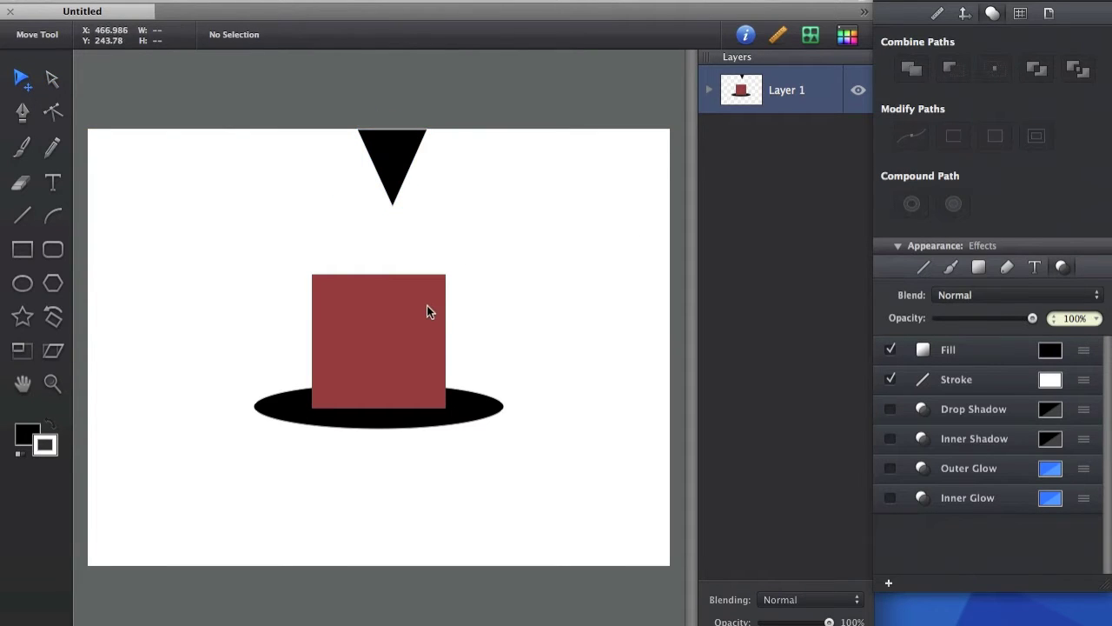
pyautogui.click(418, 426)
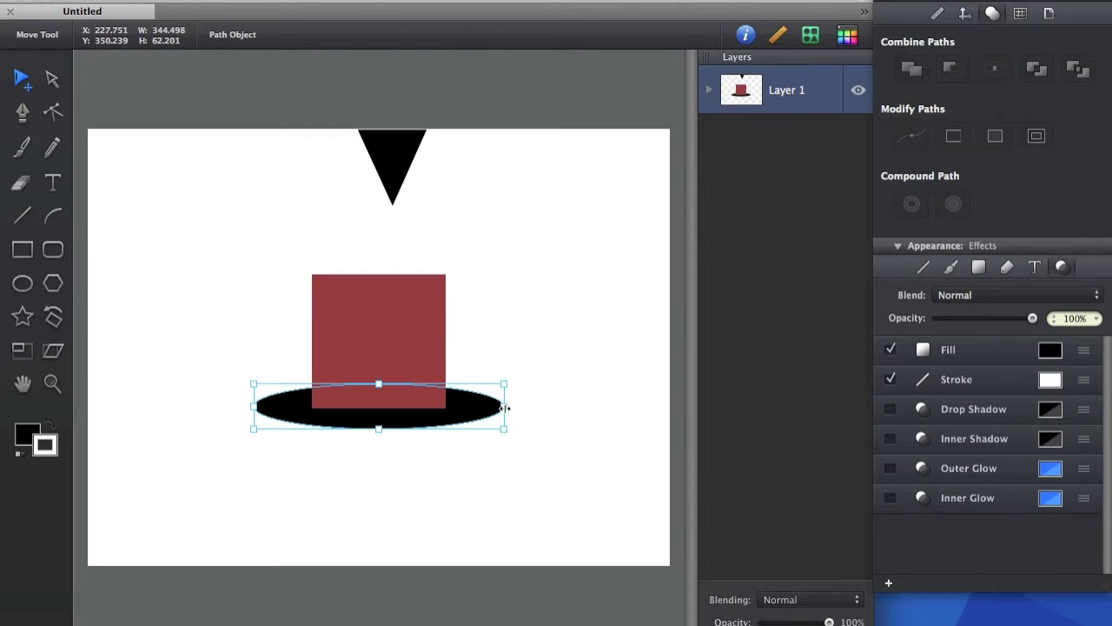
# Narrow the ellipse to about 254 wide, flatten it and set it under the square's bottom edge.
pyautogui.moveTo(504, 407); pyautogui.dragTo(471, 408)
pyautogui.moveTo(373, 386); pyautogui.dragTo(377, 397)
pyautogui.click(410, 461)
pyautogui.moveTo(454, 411); pyautogui.dragTo(454, 412)
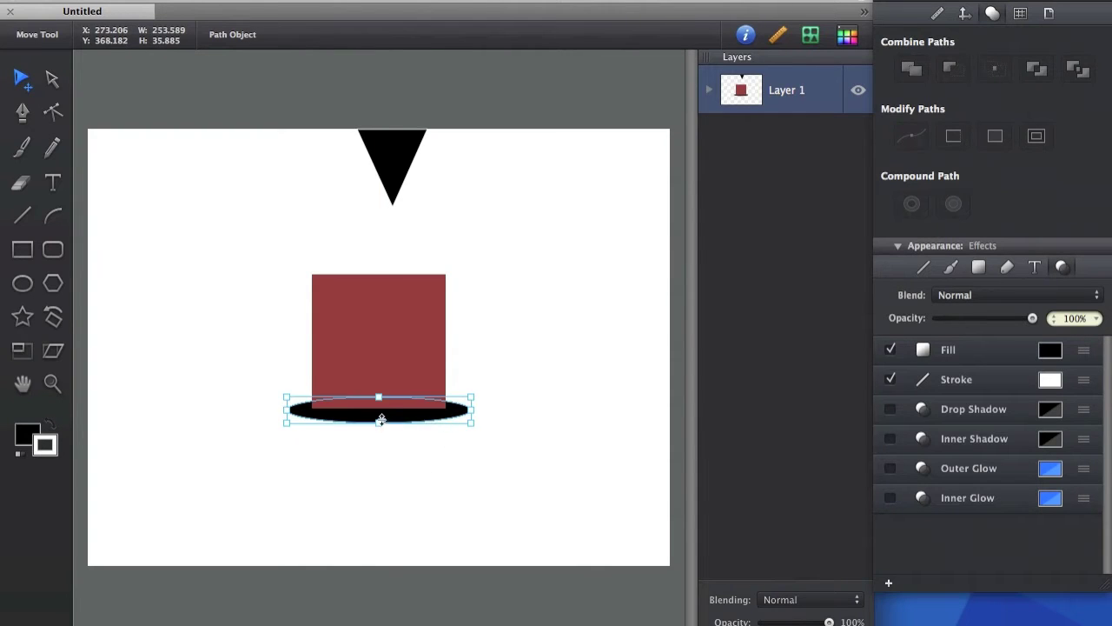
pyautogui.moveTo(378, 417); pyautogui.dragTo(385, 427)
pyautogui.click(446, 428)
pyautogui.moveTo(451, 418); pyautogui.dragTo(452, 420)
pyautogui.click(451, 437)
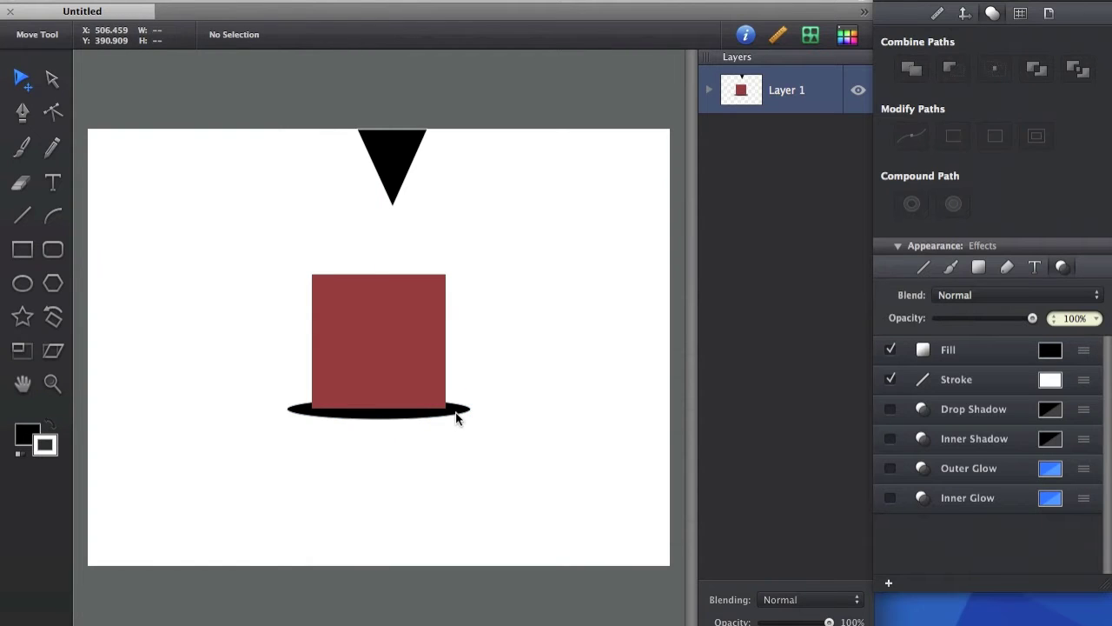
pyautogui.click(457, 415)
pyautogui.click(474, 439)
pyautogui.click(457, 414)
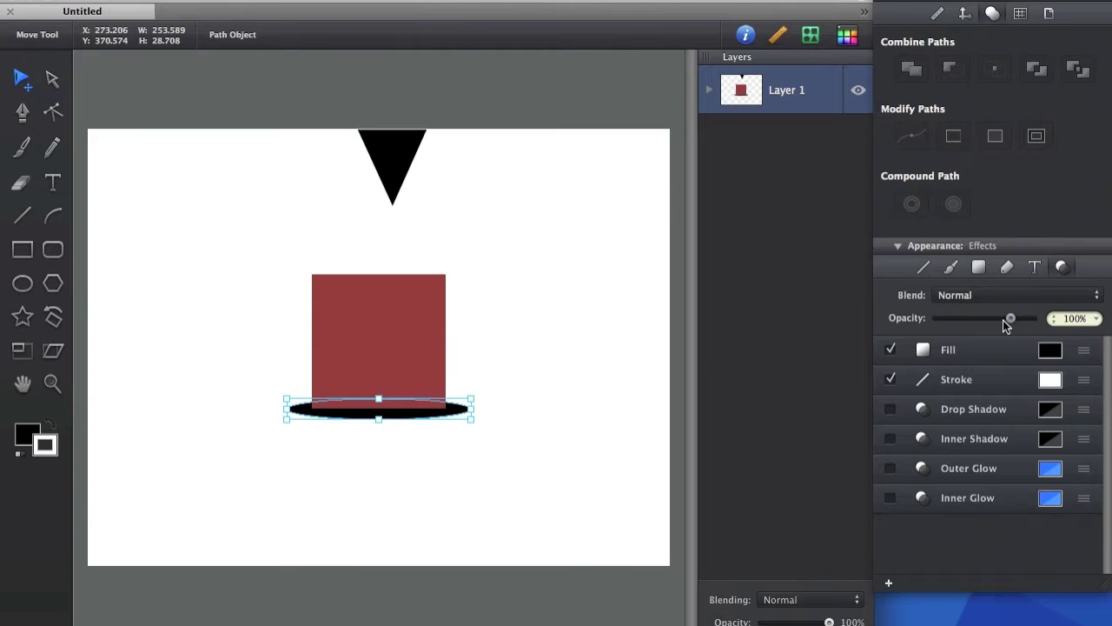
# Lower the ellipse's opacity to about 14% and recentre the pale shadow under the square.
pyautogui.moveTo(1007, 324); pyautogui.dragTo(948, 328)
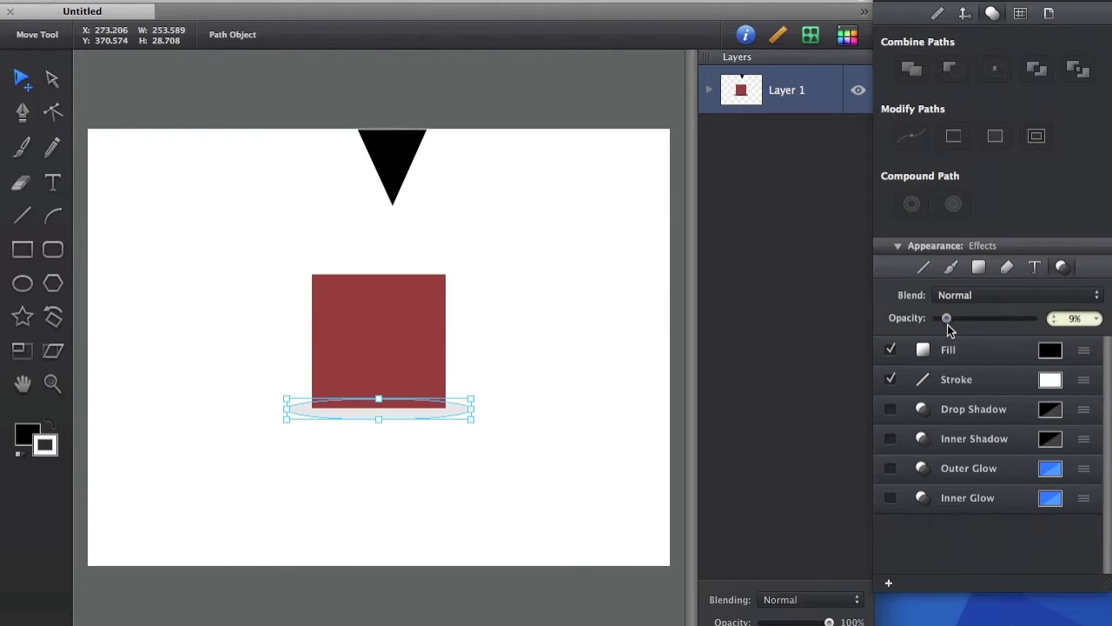
pyautogui.click(451, 441)
pyautogui.click(458, 415)
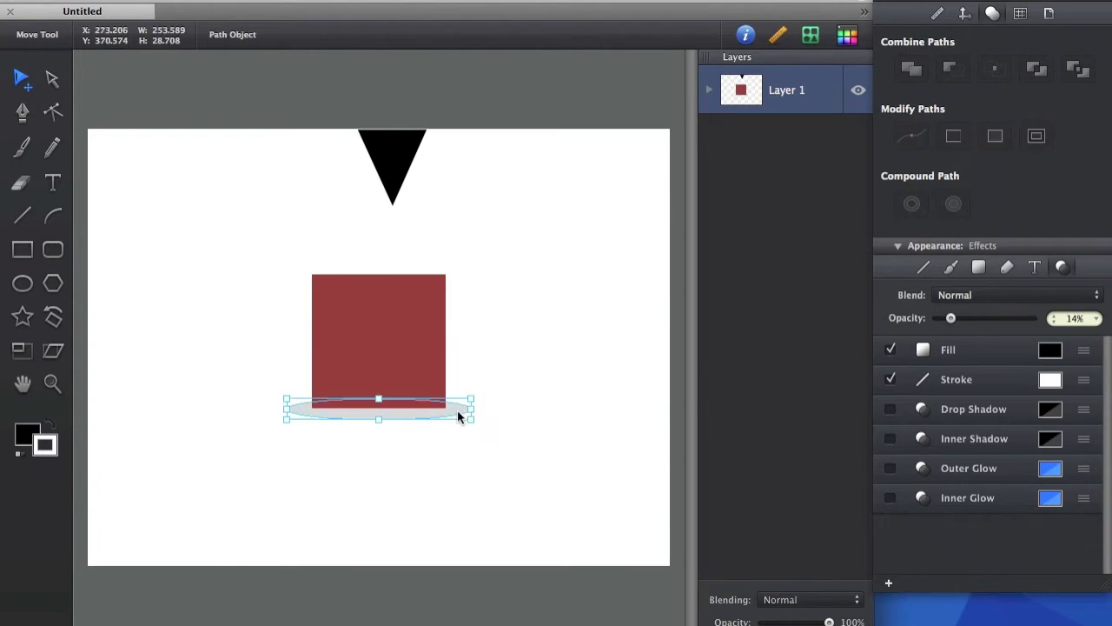
pyautogui.moveTo(457, 408); pyautogui.dragTo(450, 448)
pyautogui.click(427, 437)
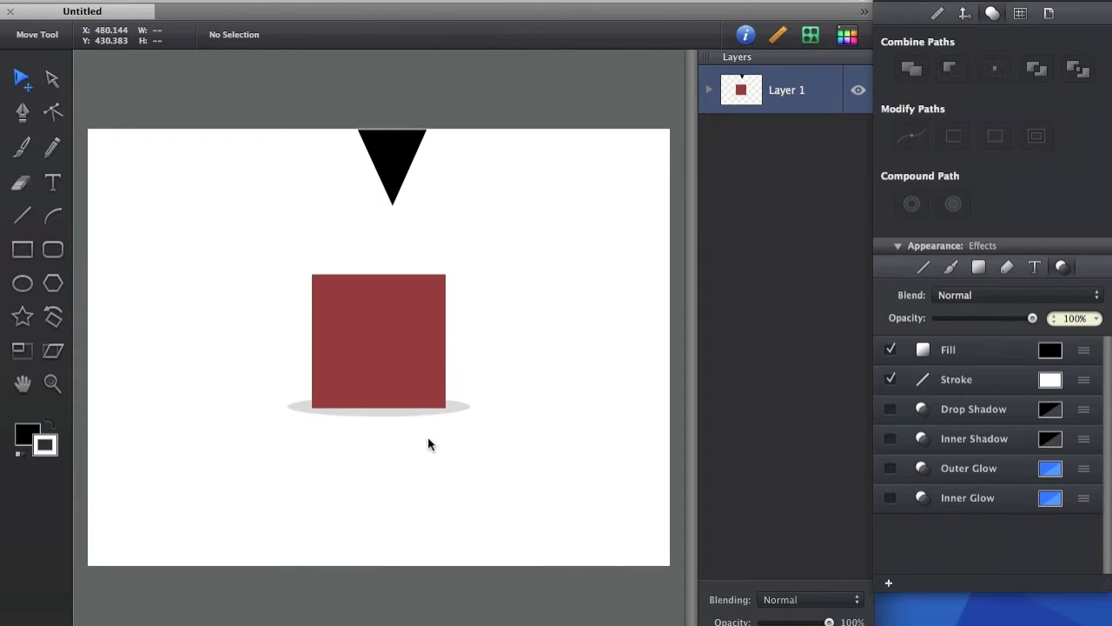
pyautogui.moveTo(454, 410); pyautogui.dragTo(456, 405)
pyautogui.click(461, 453)
# Draw a black circle with no outline and move it over the square's shadow.
pyautogui.click(379, 333)
pyautogui.click(21, 283)
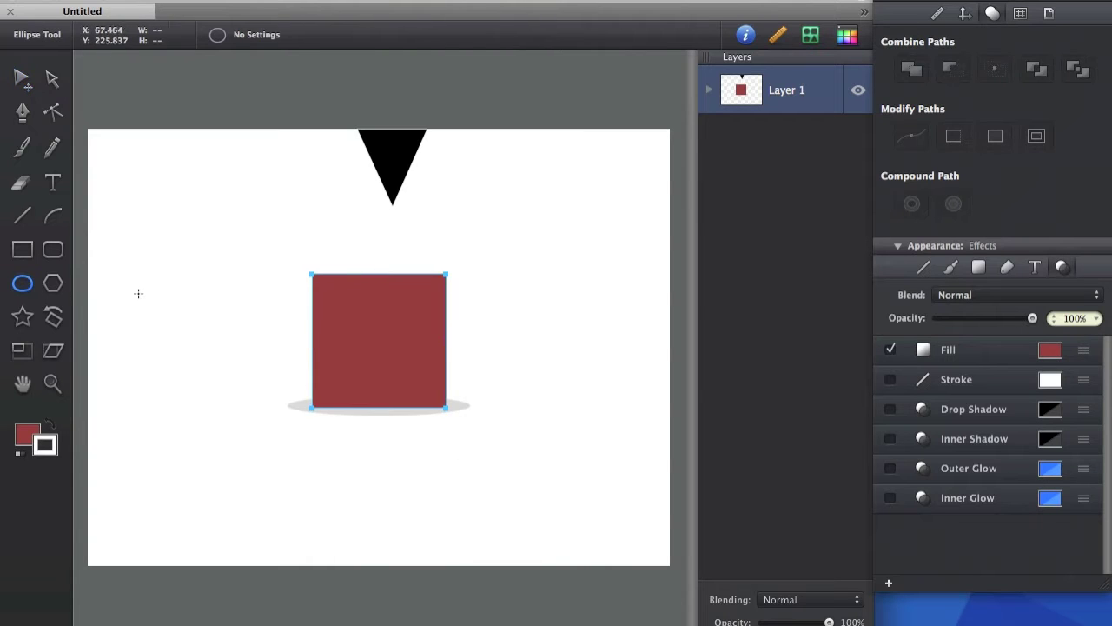
pyautogui.moveTo(134, 266); pyautogui.dragTo(279, 420)
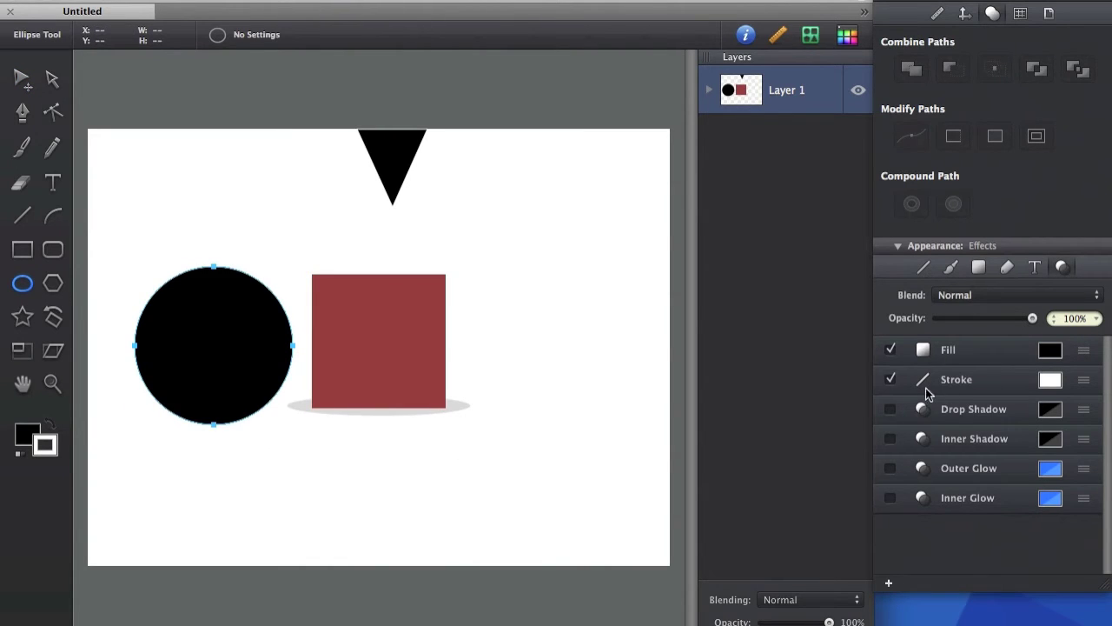
pyautogui.click(890, 379)
pyautogui.press('v')
pyautogui.moveTo(245, 352); pyautogui.dragTo(410, 336)
pyautogui.click(498, 362)
# Move the red square to the right edge and narrow the shadow to the circle's width.
pyautogui.click(444, 399)
pyautogui.moveTo(445, 399); pyautogui.dragTo(669, 328)
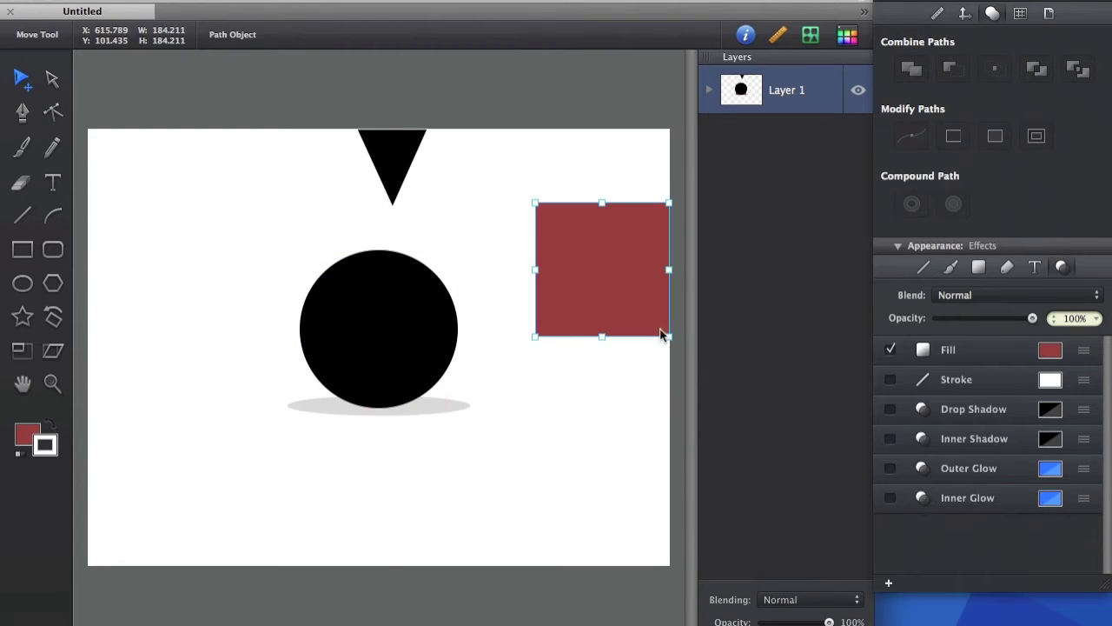
pyautogui.moveTo(399, 347); pyautogui.dragTo(398, 347)
pyautogui.click(430, 409)
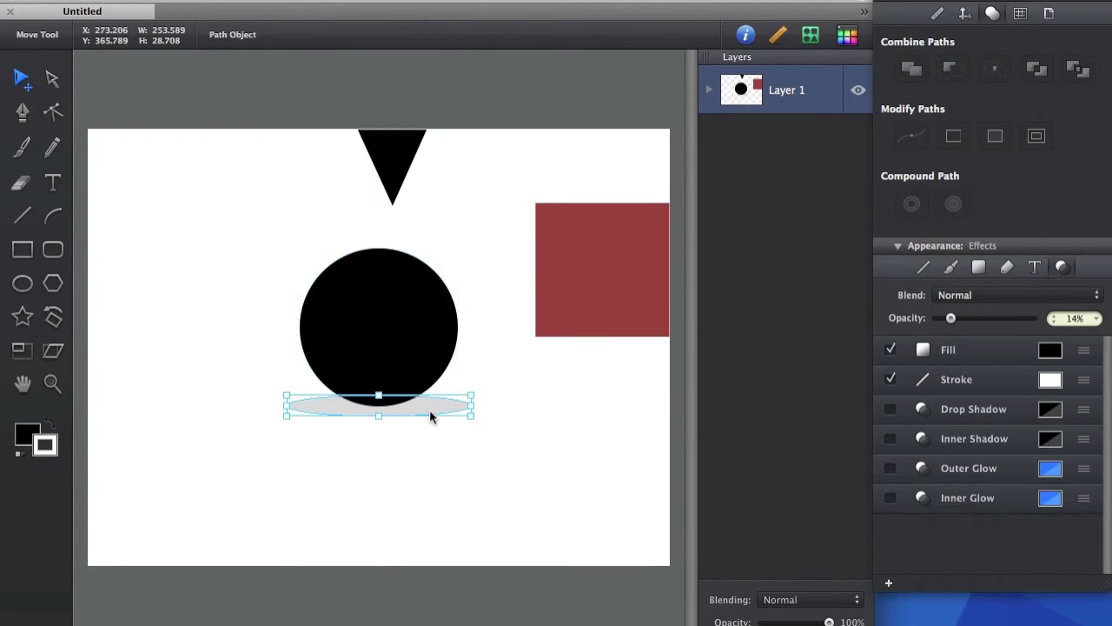
pyautogui.moveTo(472, 402); pyautogui.dragTo(459, 404)
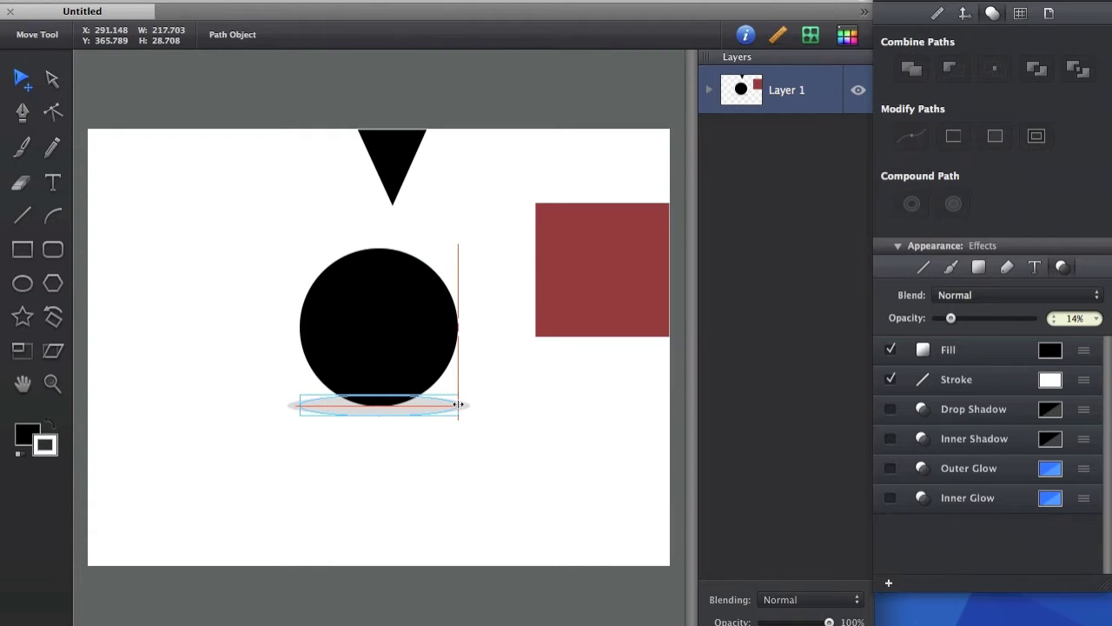
pyautogui.click(469, 417)
pyautogui.moveTo(392, 351); pyautogui.dragTo(392, 350)
# Adjust the shadow's height so it meets the circle's base.
pyautogui.click(431, 448)
pyautogui.click(431, 412)
pyautogui.moveTo(432, 411); pyautogui.dragTo(432, 409)
pyautogui.click(428, 456)
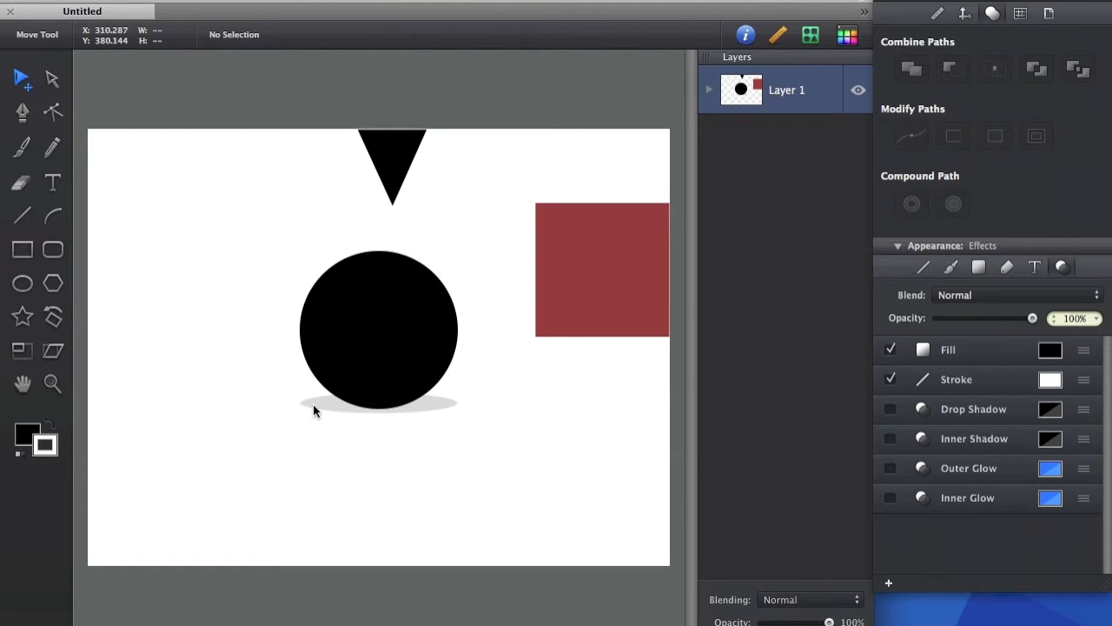
pyautogui.moveTo(443, 405); pyautogui.dragTo(442, 419)
pyautogui.click(450, 487)
pyautogui.click(414, 424)
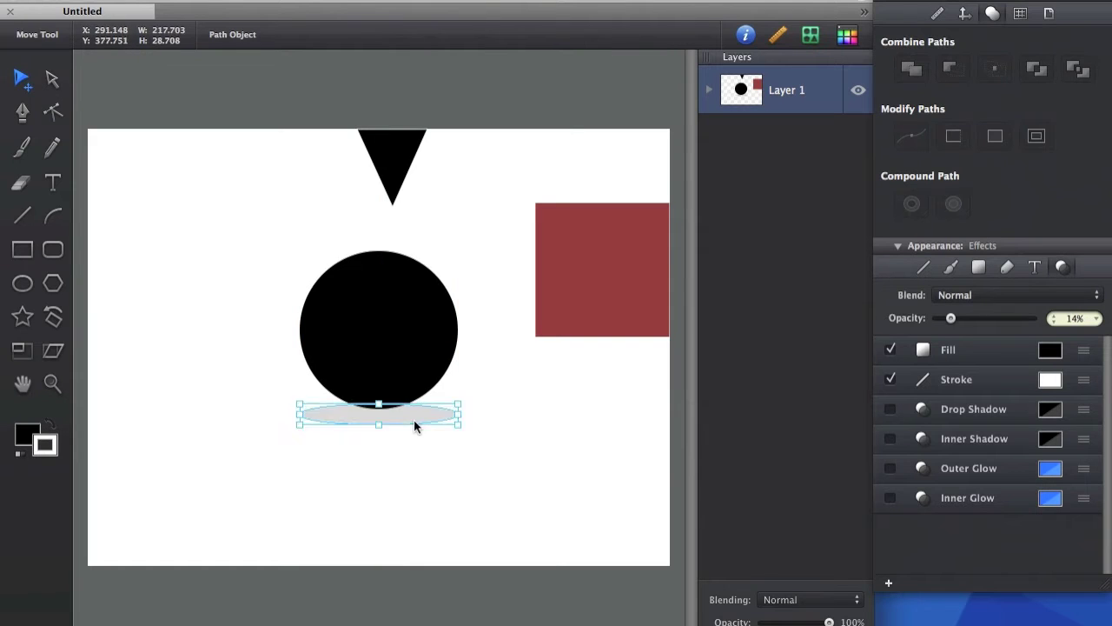
pyautogui.press('Escape')
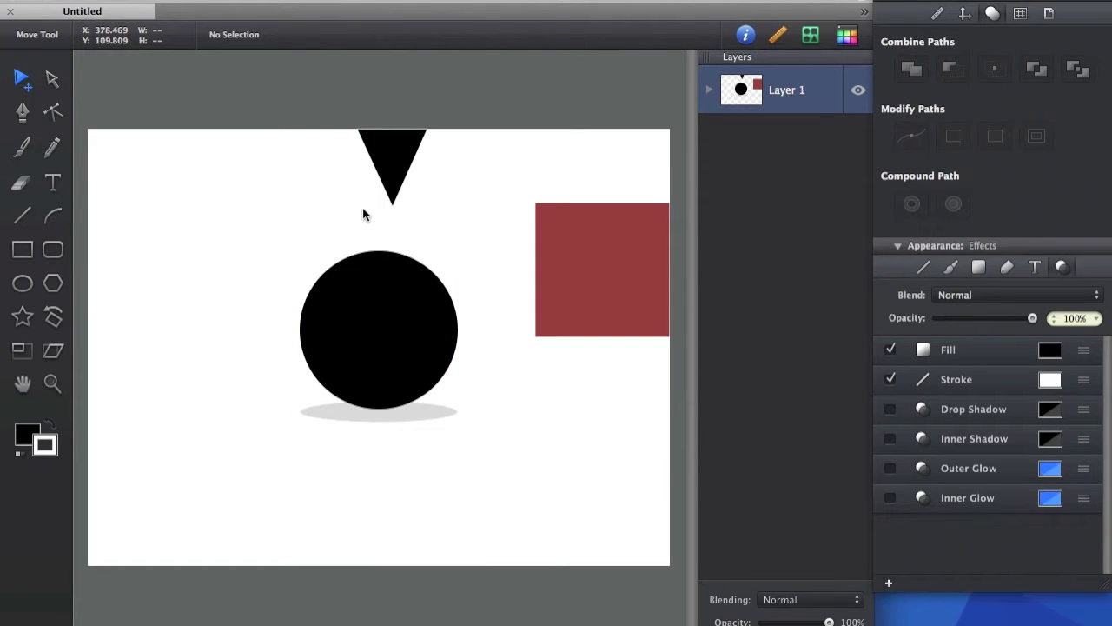
pyautogui.moveTo(427, 411); pyautogui.dragTo(426, 403)
pyautogui.click(440, 449)
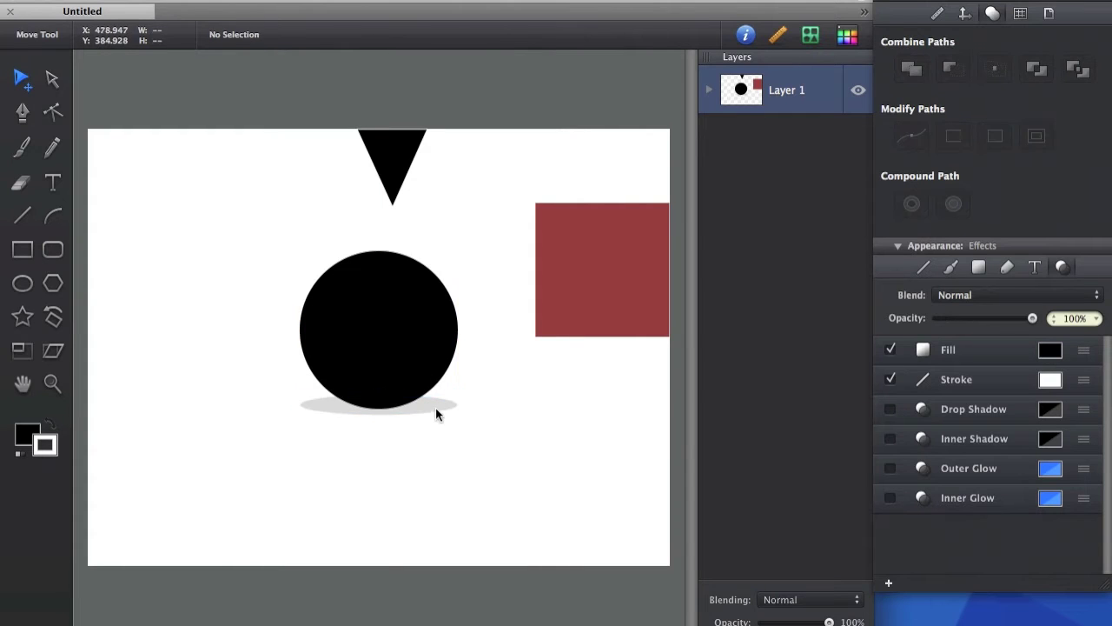
pyautogui.click(436, 413)
# Change the shadow's fill to a reversed radial gradient with black at the centre.
pyautogui.click(558, 492)
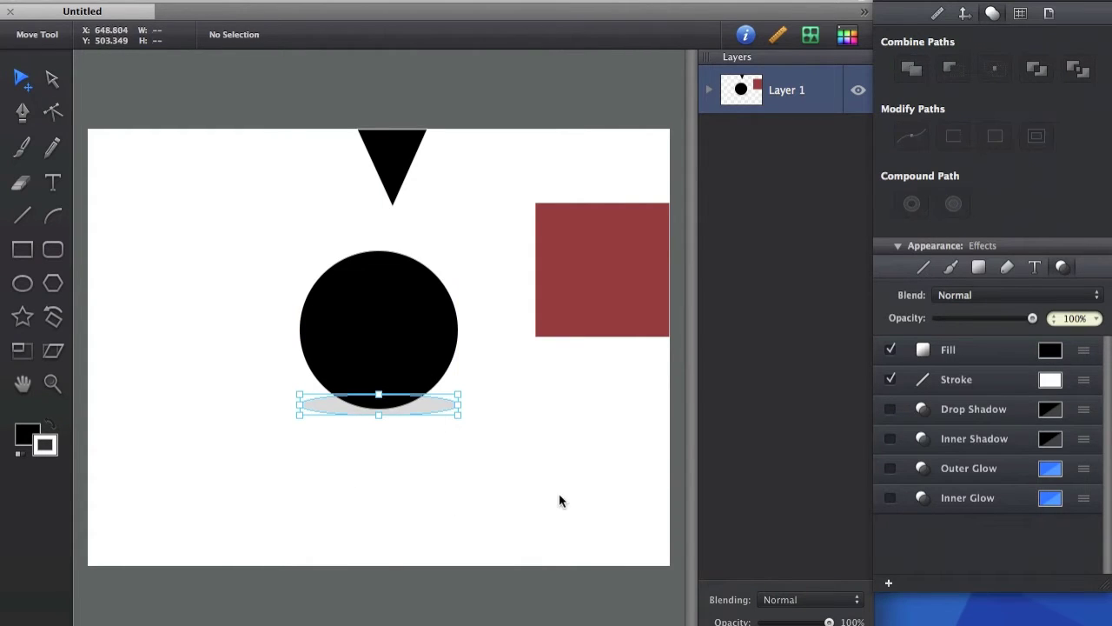
pyautogui.click(438, 403)
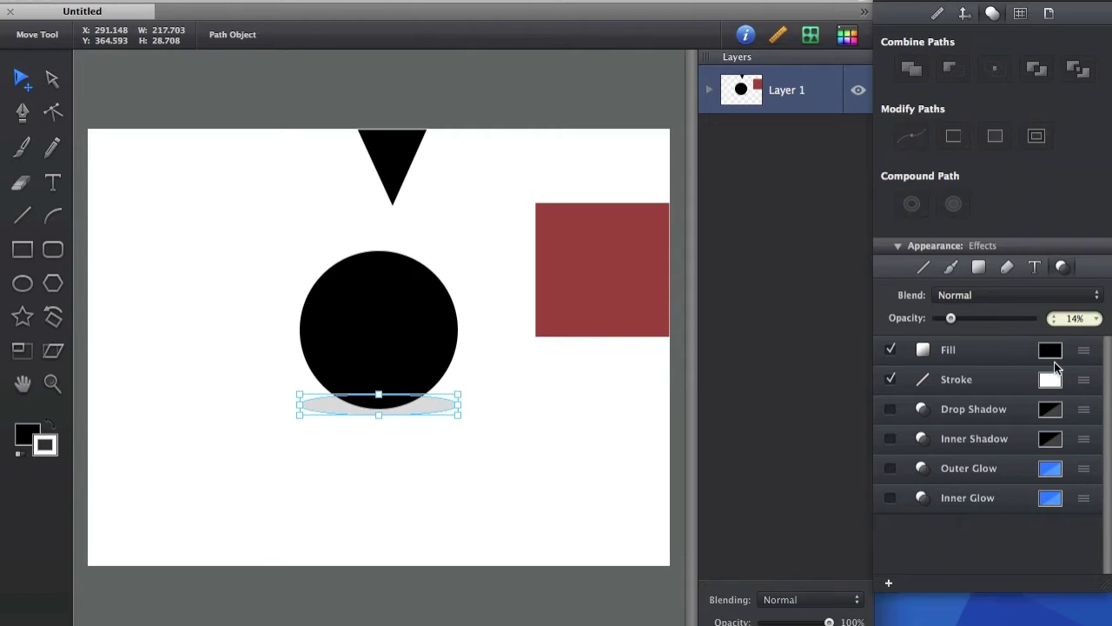
pyautogui.click(1079, 356)
pyautogui.click(1005, 387)
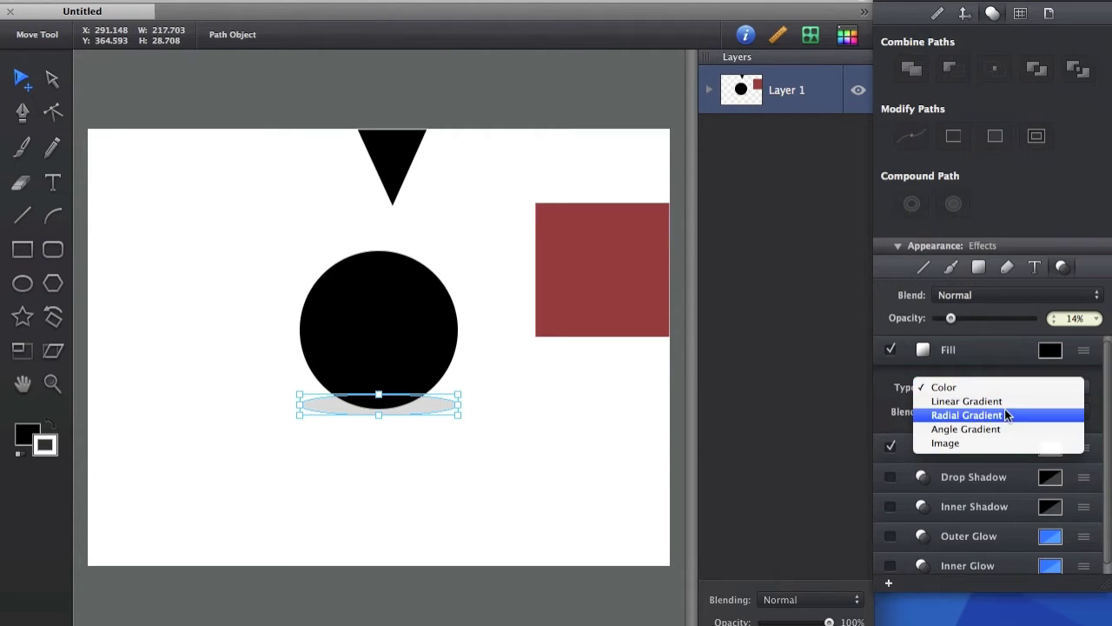
pyautogui.click(1015, 415)
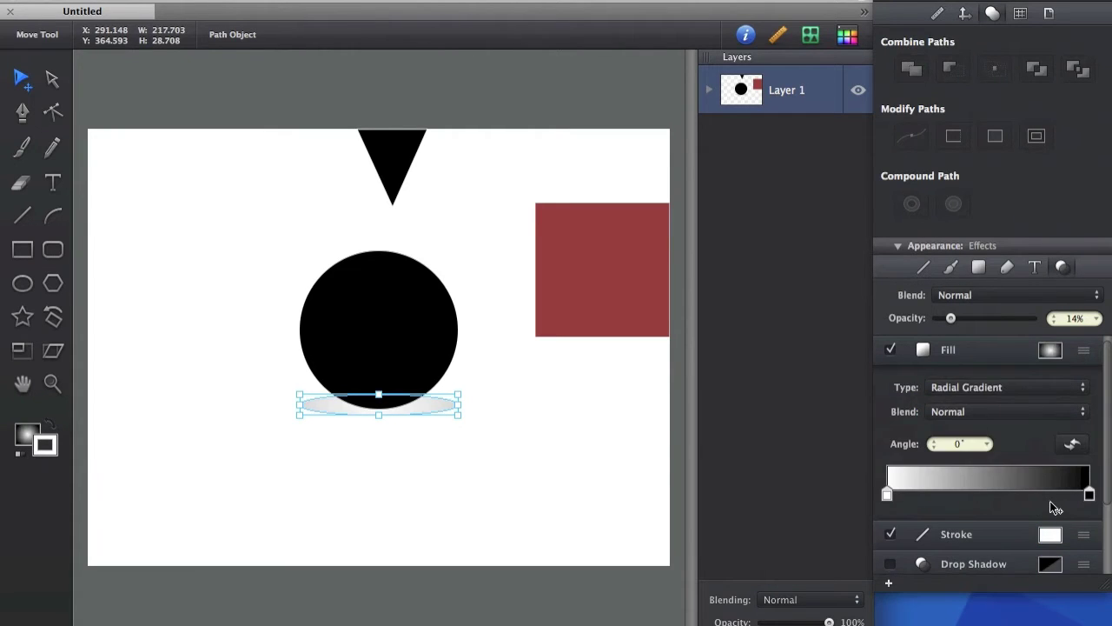
pyautogui.click(1072, 444)
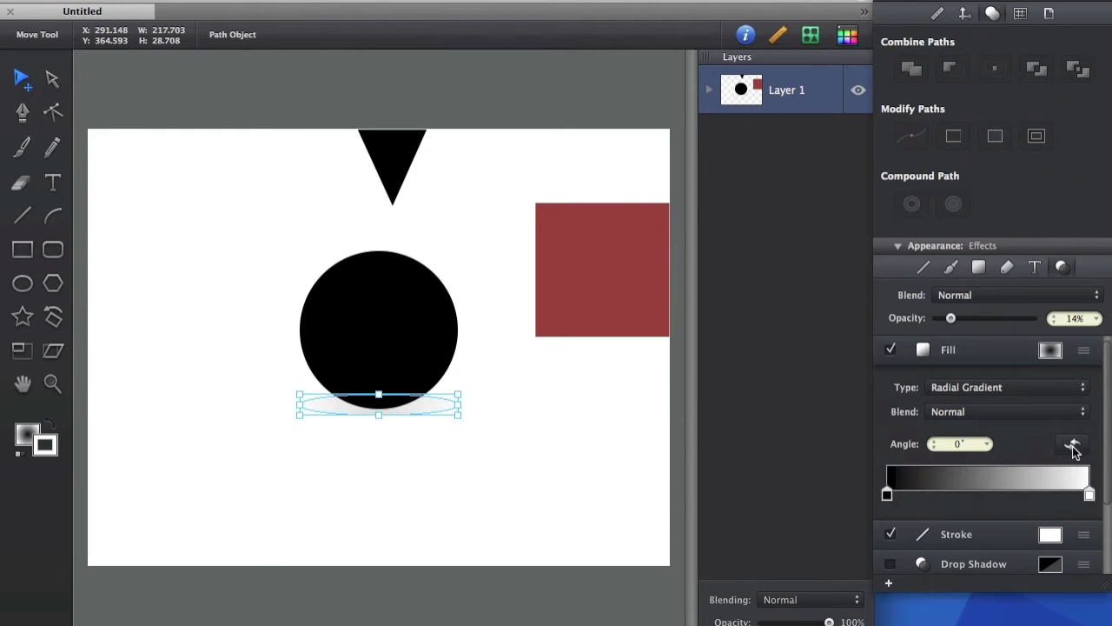
# Stretch the gradient across the shadow's width and raise its opacity to darken it.
pyautogui.press('g')
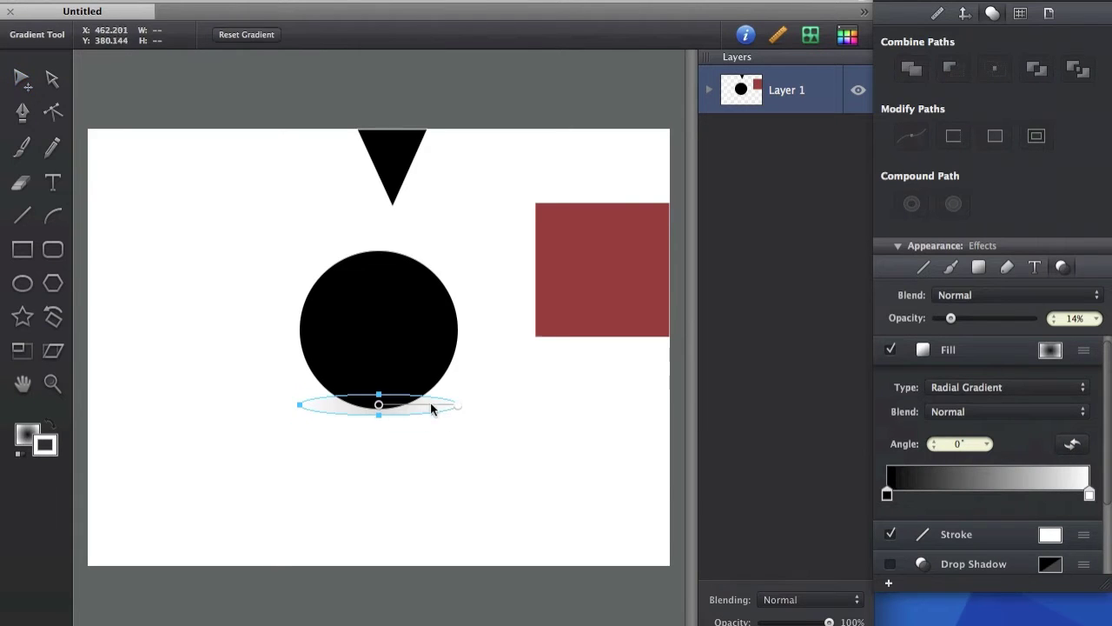
pyautogui.scroll(5, 430, 402)
pyautogui.moveTo(489, 405); pyautogui.dragTo(520, 406)
pyautogui.press('v')
pyautogui.click(401, 496)
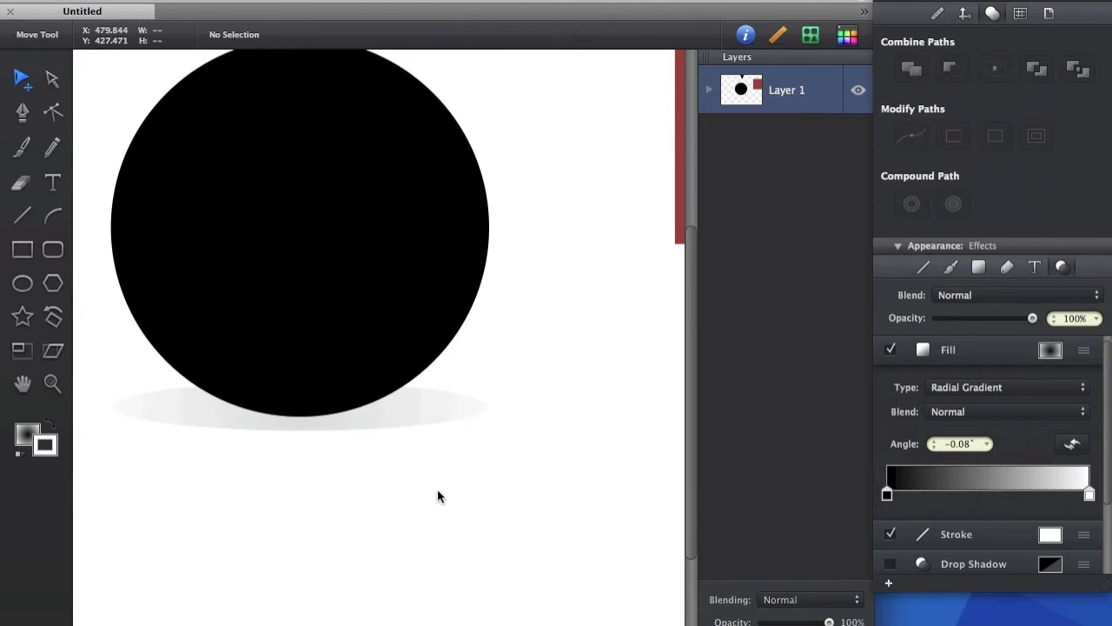
pyautogui.scroll(-4, 403, 463)
pyautogui.click(396, 440)
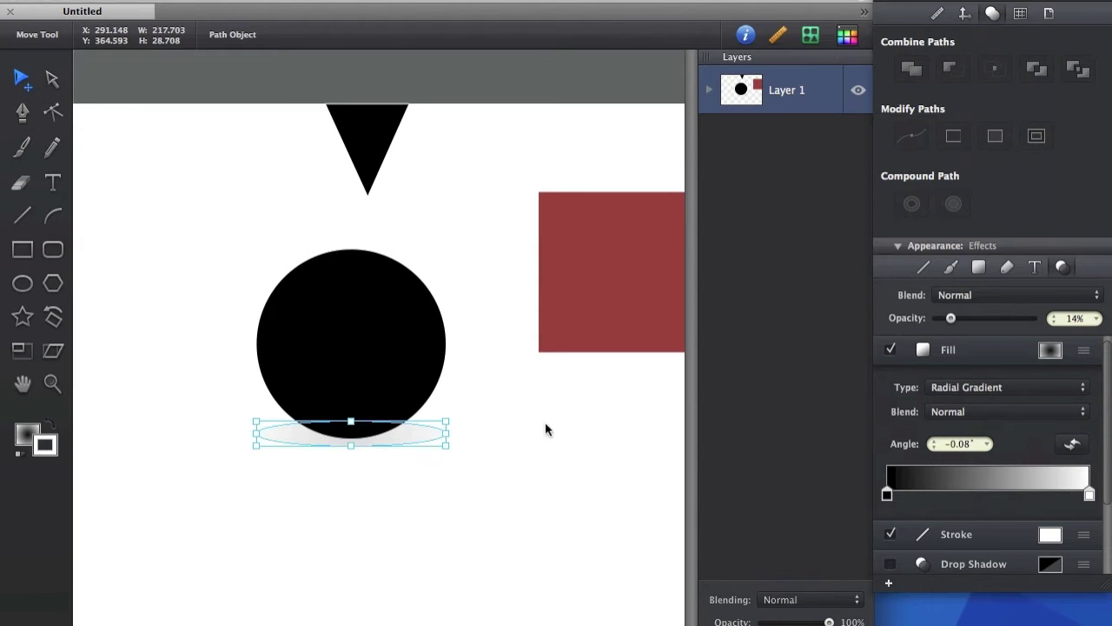
pyautogui.moveTo(950, 318); pyautogui.dragTo(1022, 323)
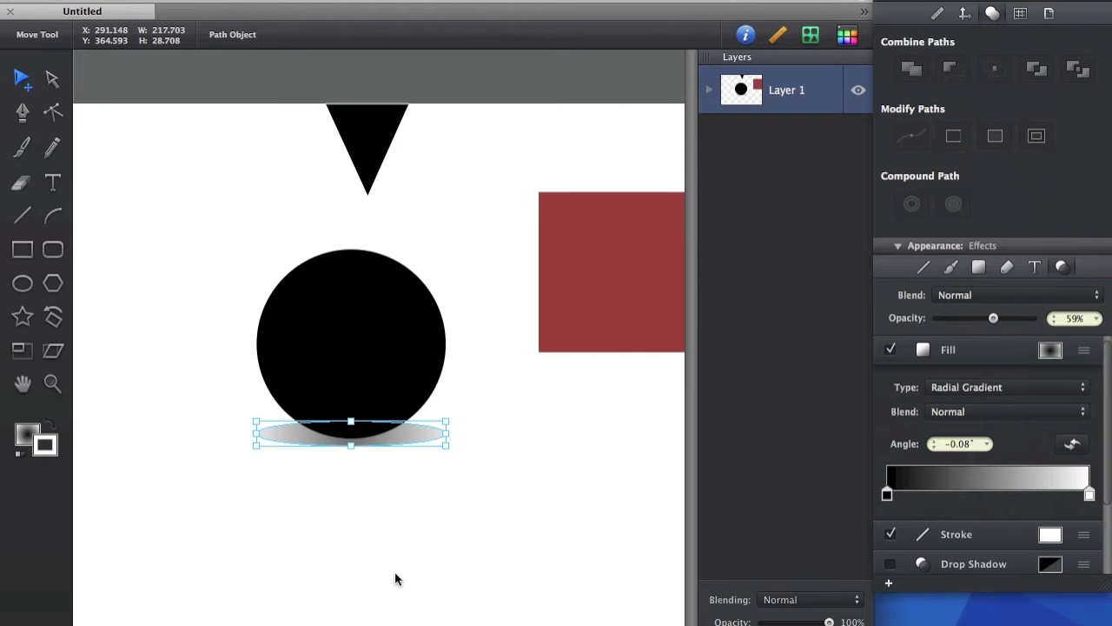
pyautogui.click(395, 571)
pyautogui.scroll(5, 368, 442)
# Redraw the gradient from the shadow's centre outward so it fades toward the ends.
pyautogui.press('g')
pyautogui.click(442, 439)
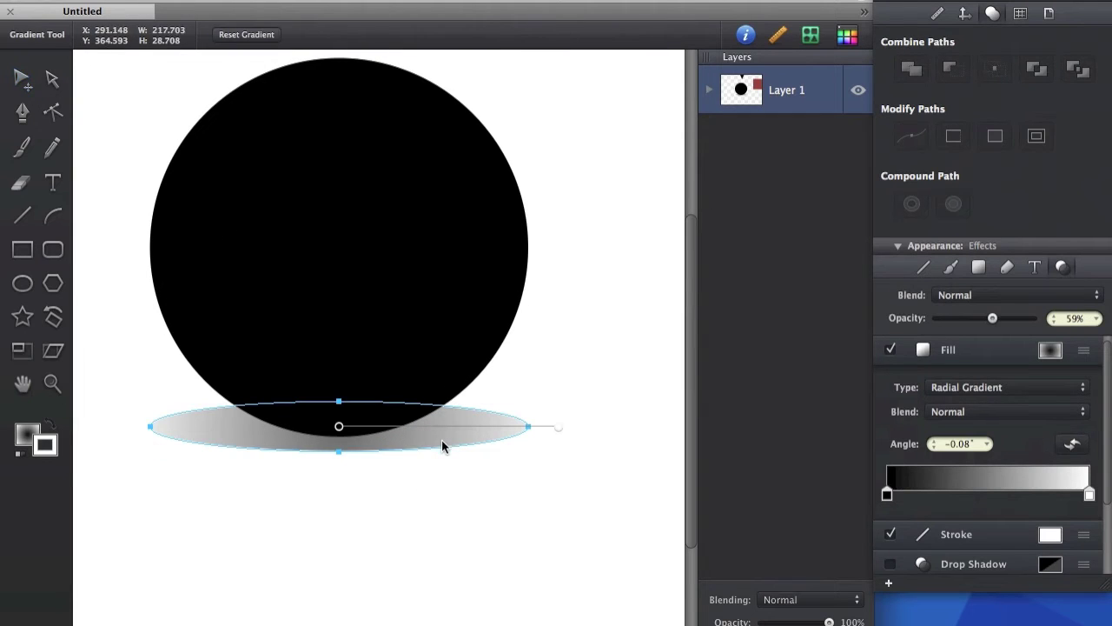
pyautogui.moveTo(338, 423); pyautogui.dragTo(527, 430)
pyautogui.press('v')
pyautogui.click(538, 519)
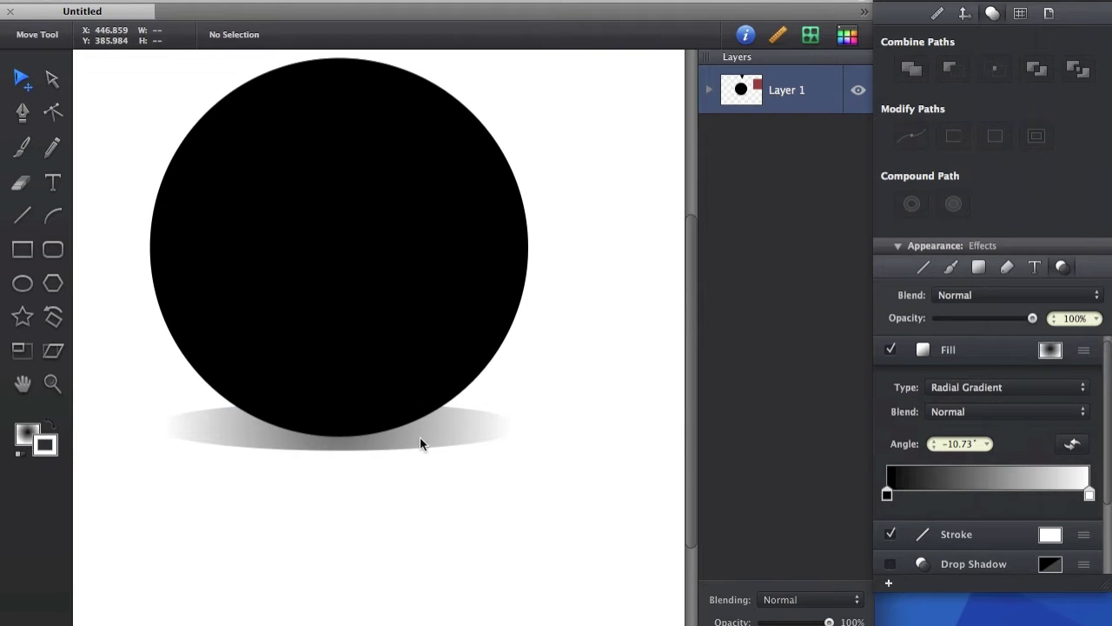
pyautogui.press('g')
pyautogui.click(368, 427)
pyautogui.moveTo(511, 423); pyautogui.dragTo(345, 444)
pyautogui.press('v')
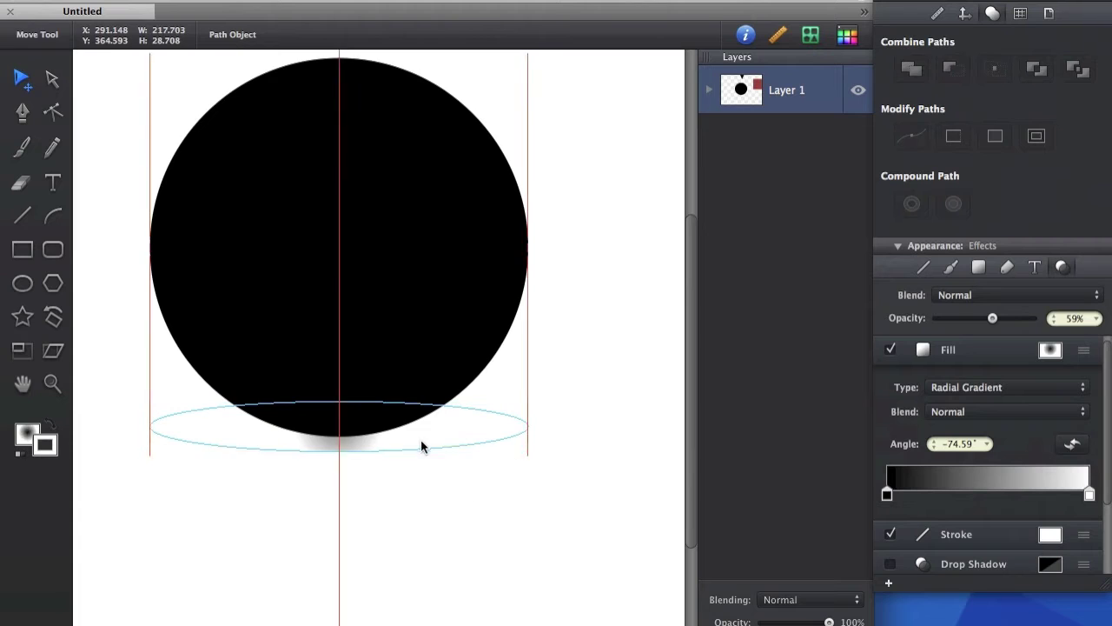
pyautogui.press('g')
pyautogui.moveTo(380, 444); pyautogui.dragTo(514, 422)
pyautogui.press('v')
pyautogui.click(420, 472)
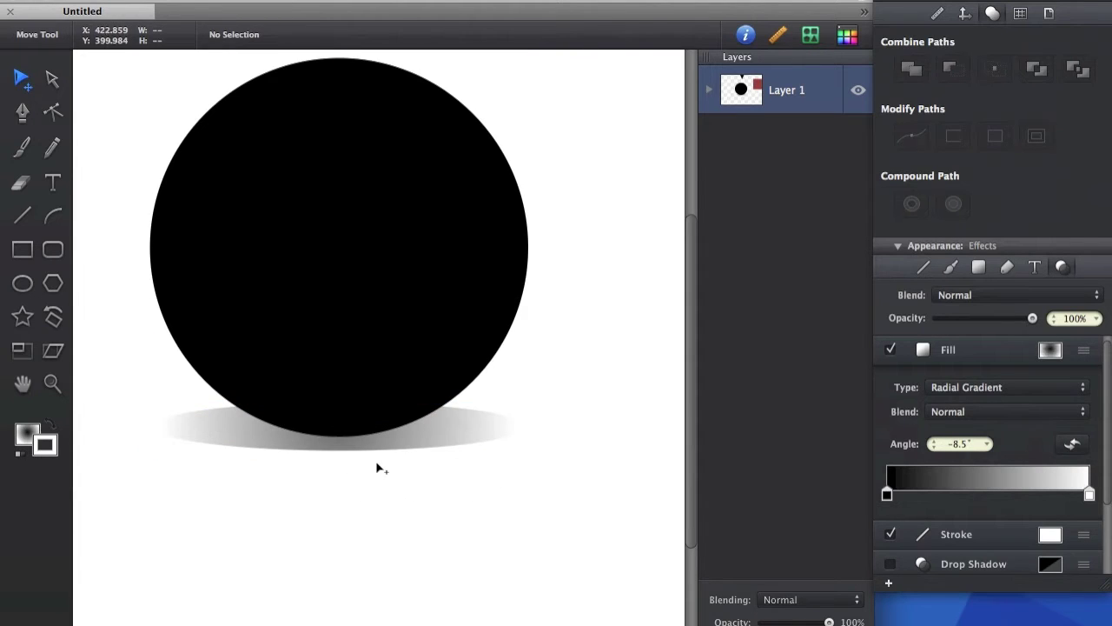
# Review the finished drawing and launch Pixelmator.
pyautogui.scroll(3, 377, 466)
pyautogui.scroll(-5, 445, 441)
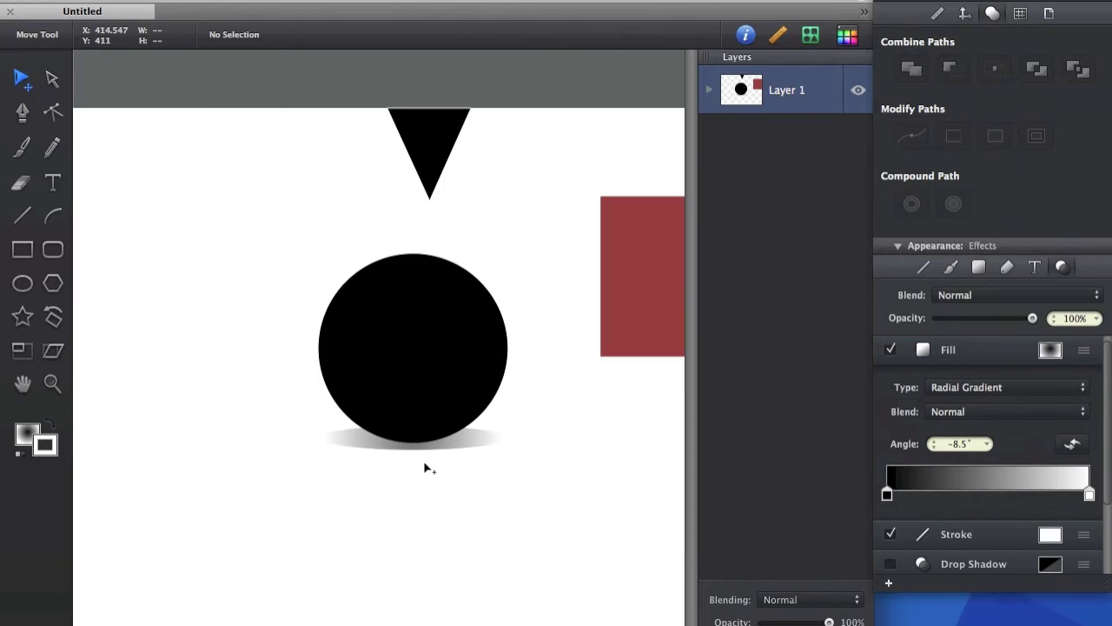
pyautogui.scroll(2, 463, 476)
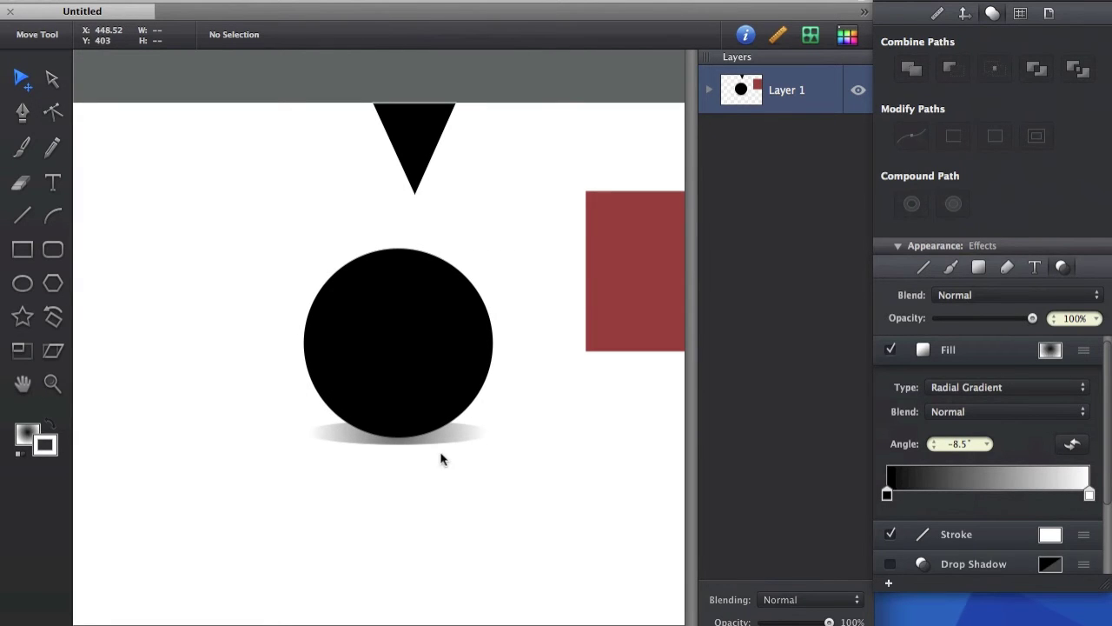
pyautogui.scroll(3, 442, 452)
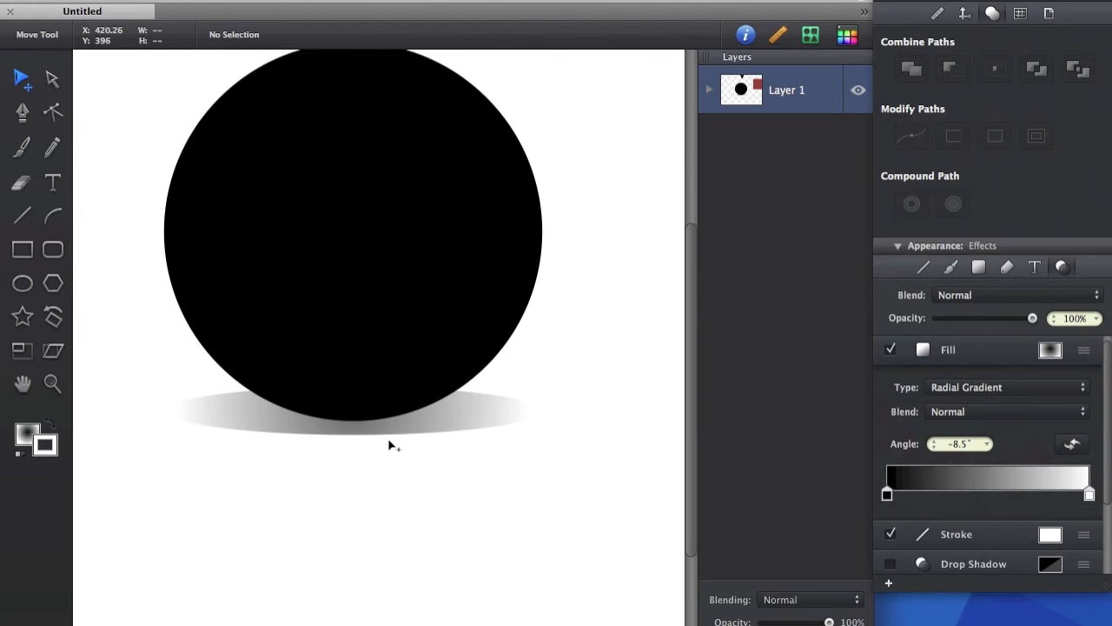
pyautogui.scroll(-3, 387, 445)
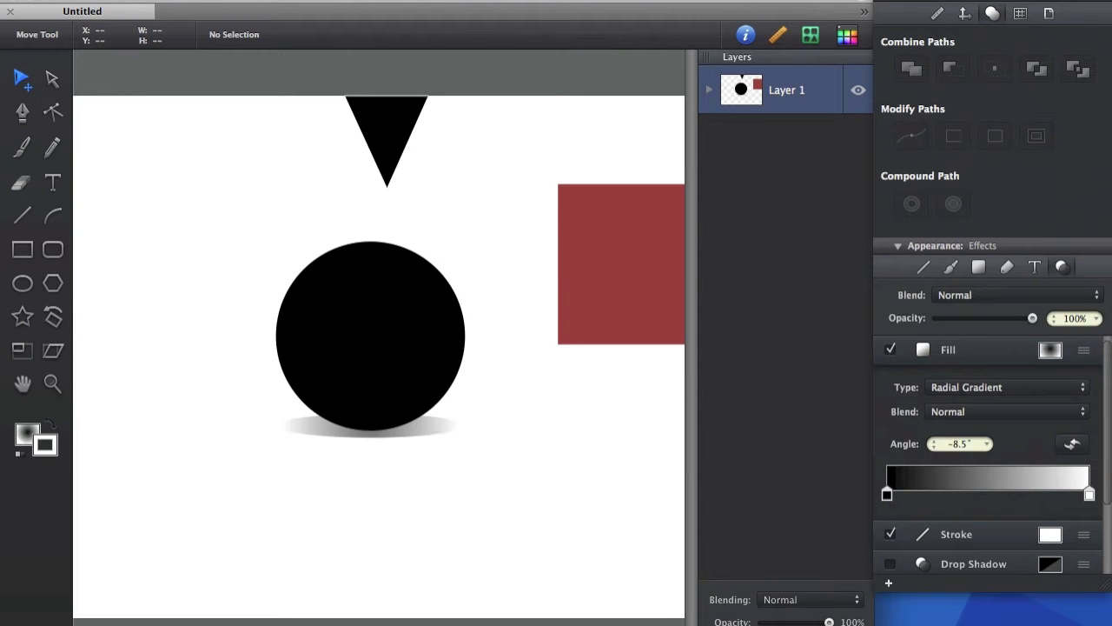
pyautogui.click(739, 610)
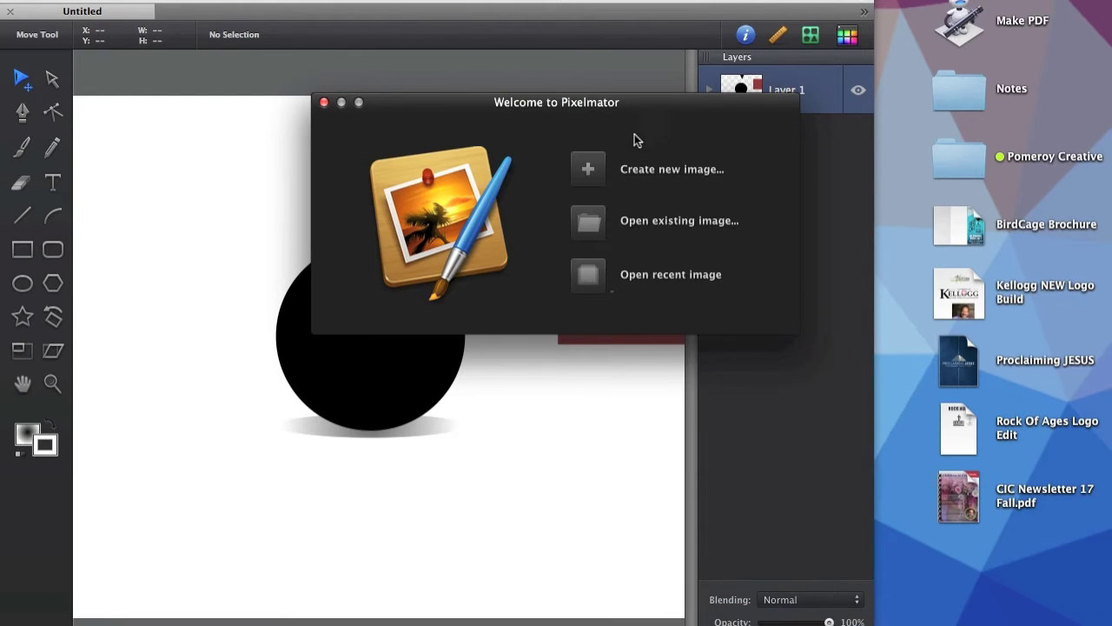
# Create a blank 900 × 900 px image at 72 pixels/inch from the welcome window.
pyautogui.moveTo(581, 103); pyautogui.dragTo(442, 80)
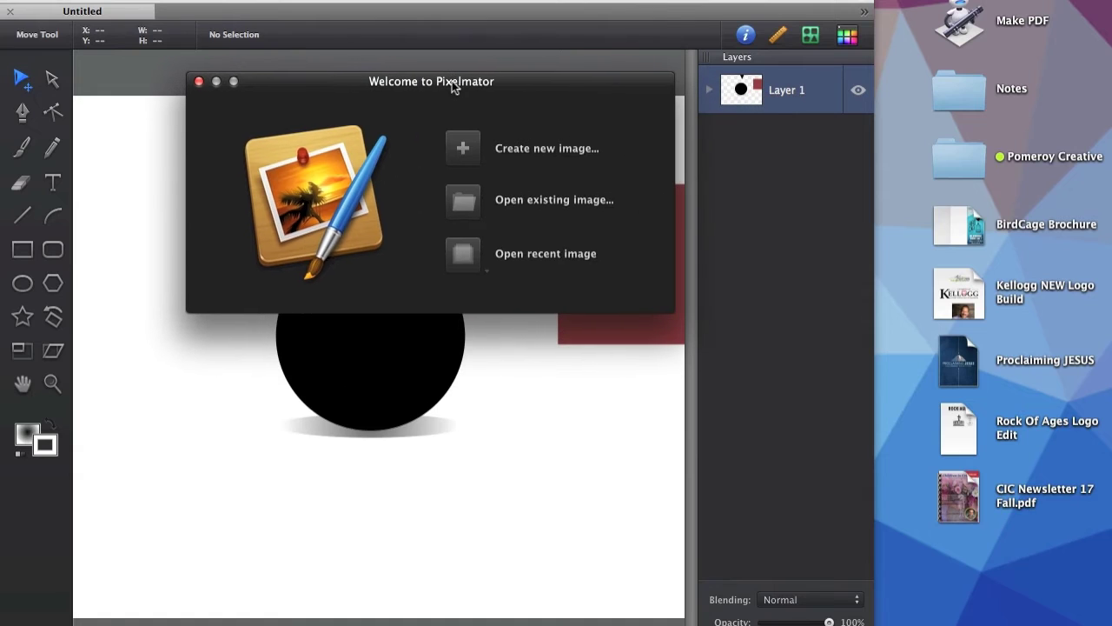
pyautogui.click(476, 154)
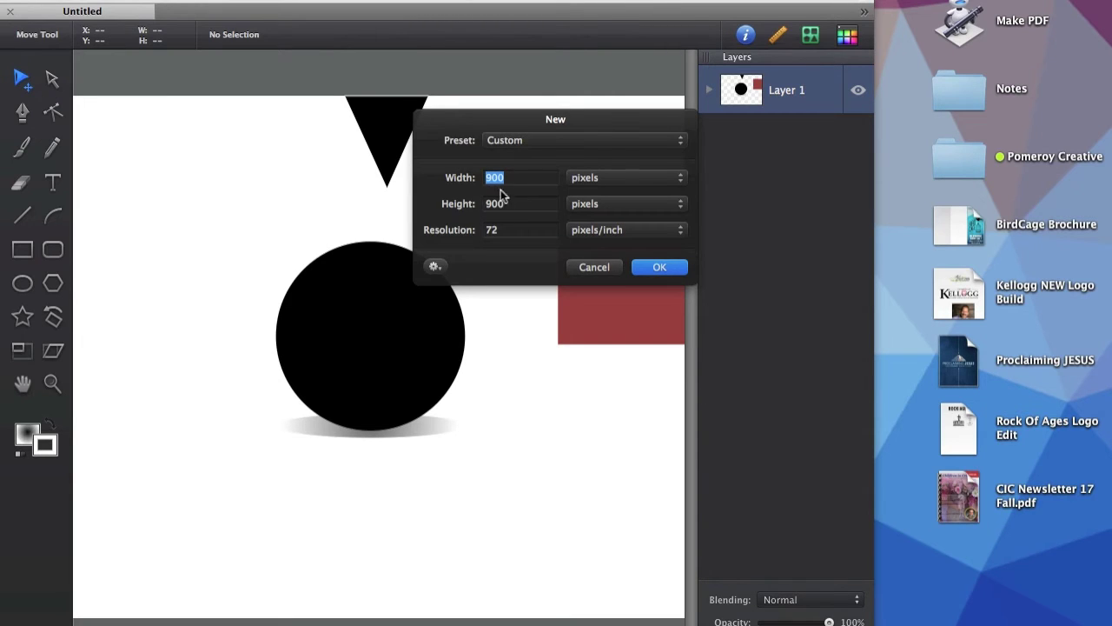
pyautogui.click(660, 270)
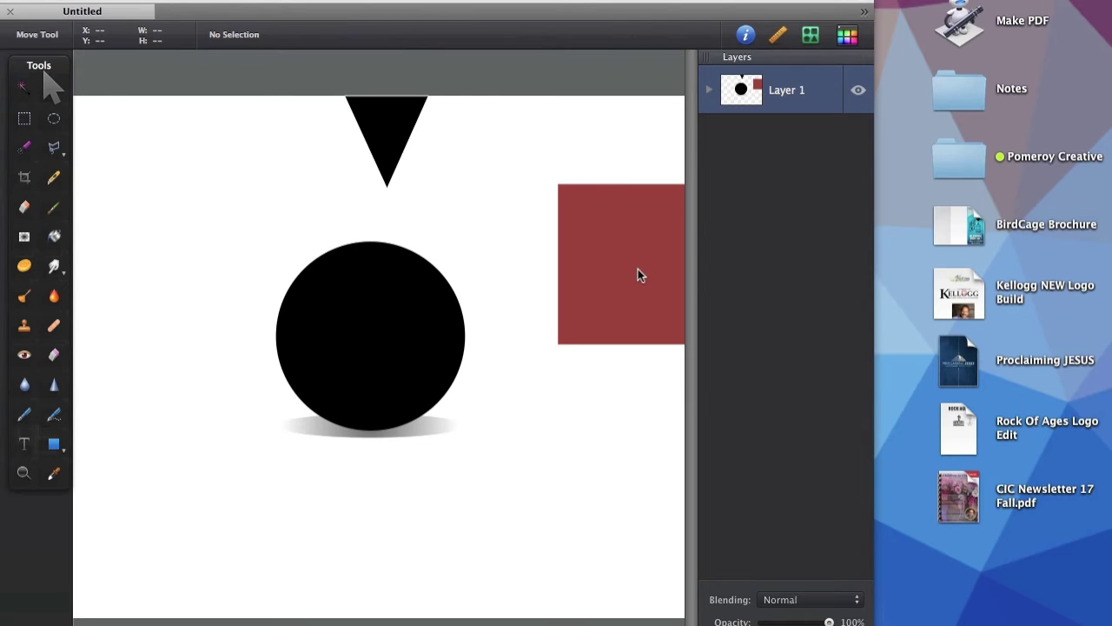
pyautogui.press('super+n')
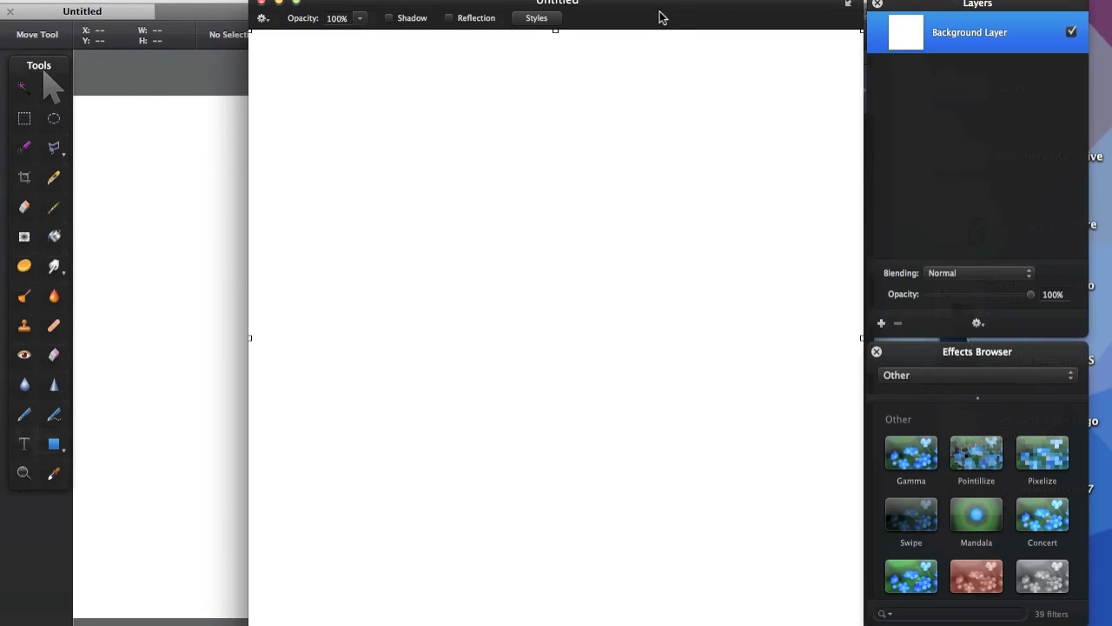
# Reposition and widen the document window, then hide the white background layer.
pyautogui.moveTo(651, 5); pyautogui.dragTo(613, 0)
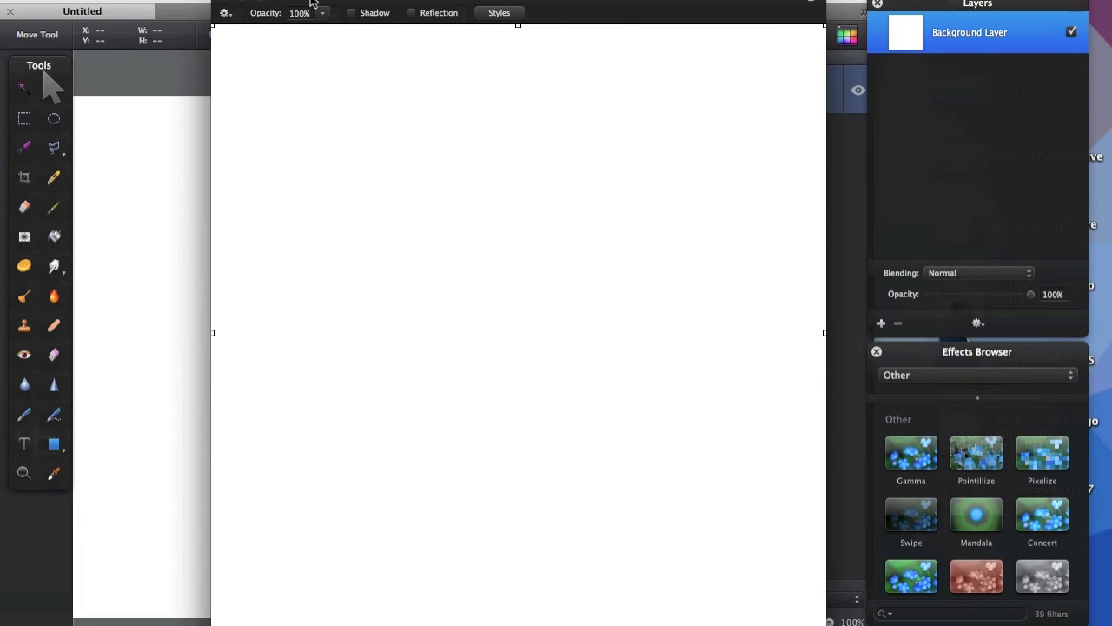
pyautogui.moveTo(211, 268); pyautogui.dragTo(92, 265)
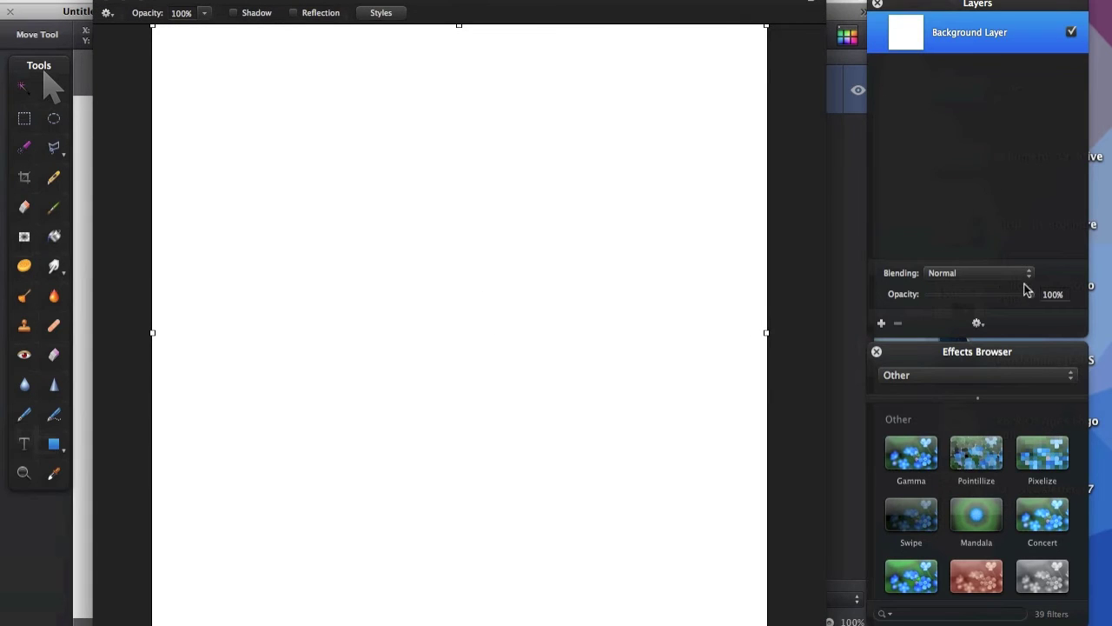
pyautogui.click(1071, 32)
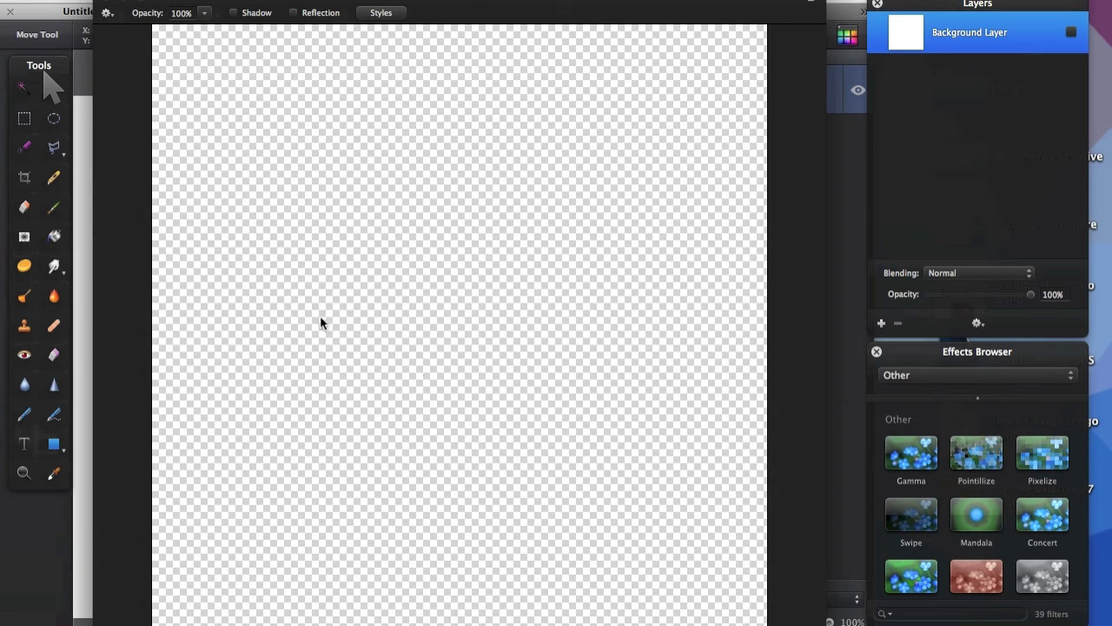
pyautogui.hscroll(-1, 568, 503)
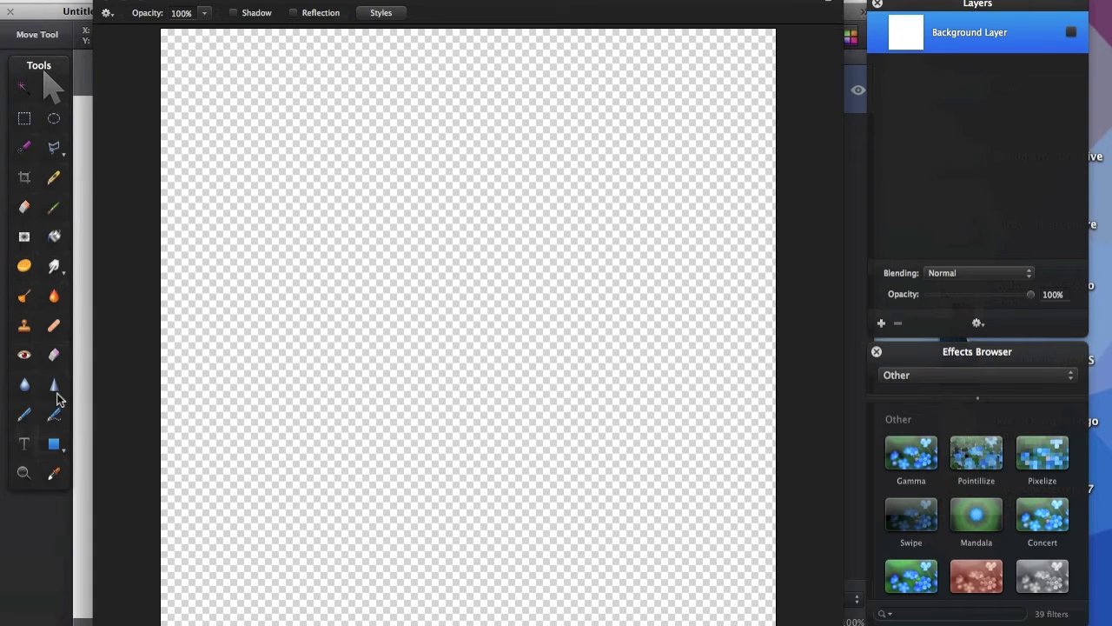
# On a new layer, draw a black-to-transparent radial gradient out from the canvas centre.
pyautogui.press('g')
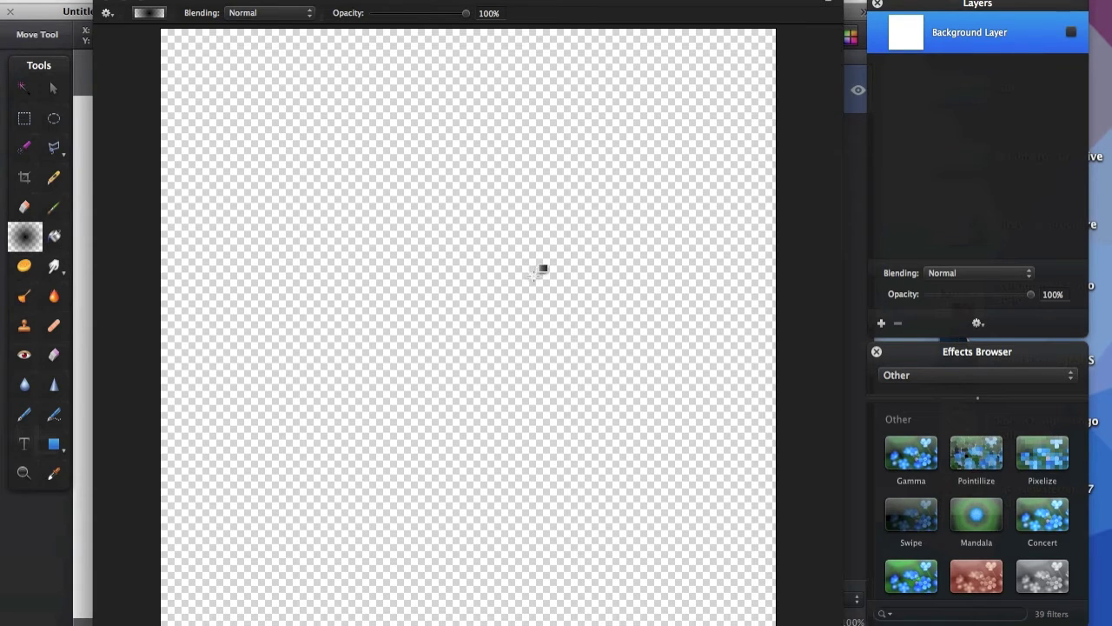
pyautogui.moveTo(492, 312); pyautogui.dragTo(765, 332)
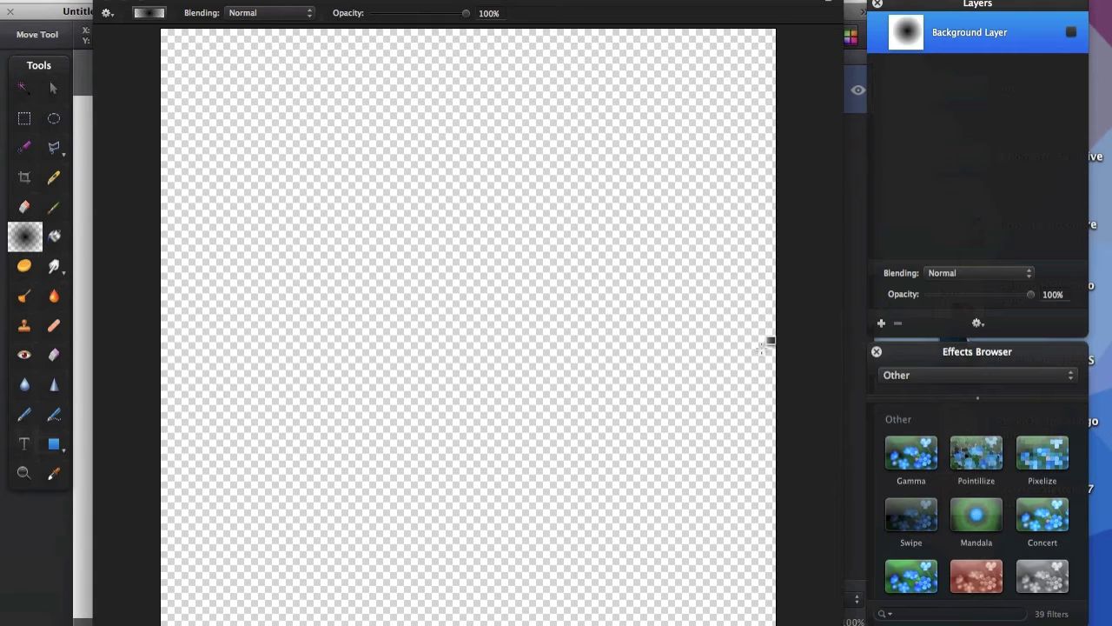
pyautogui.press('super+z')
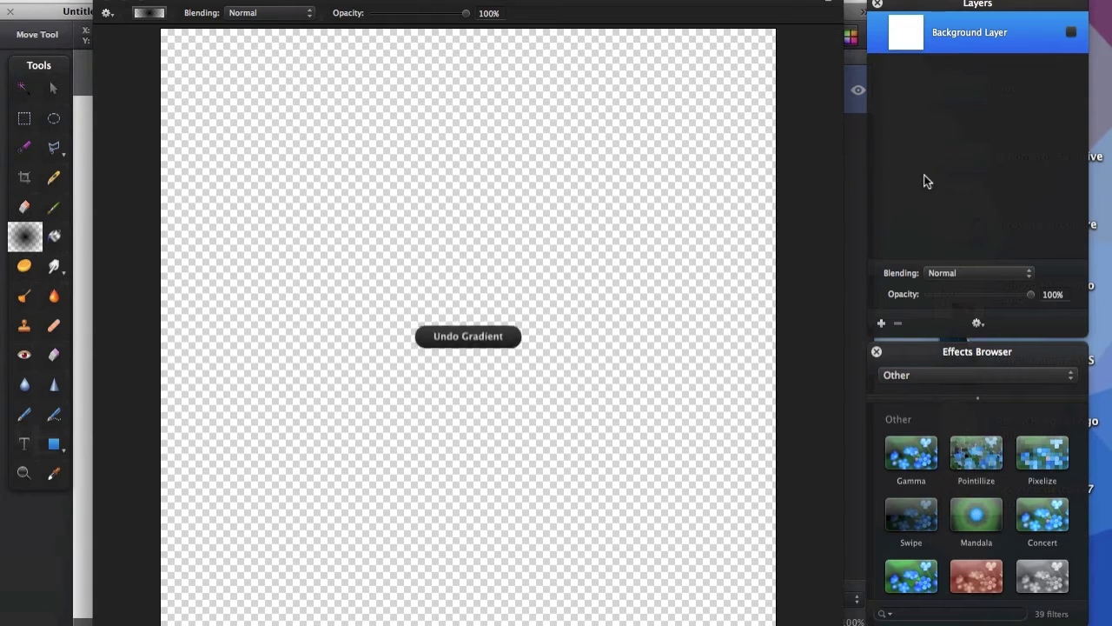
pyautogui.click(881, 322)
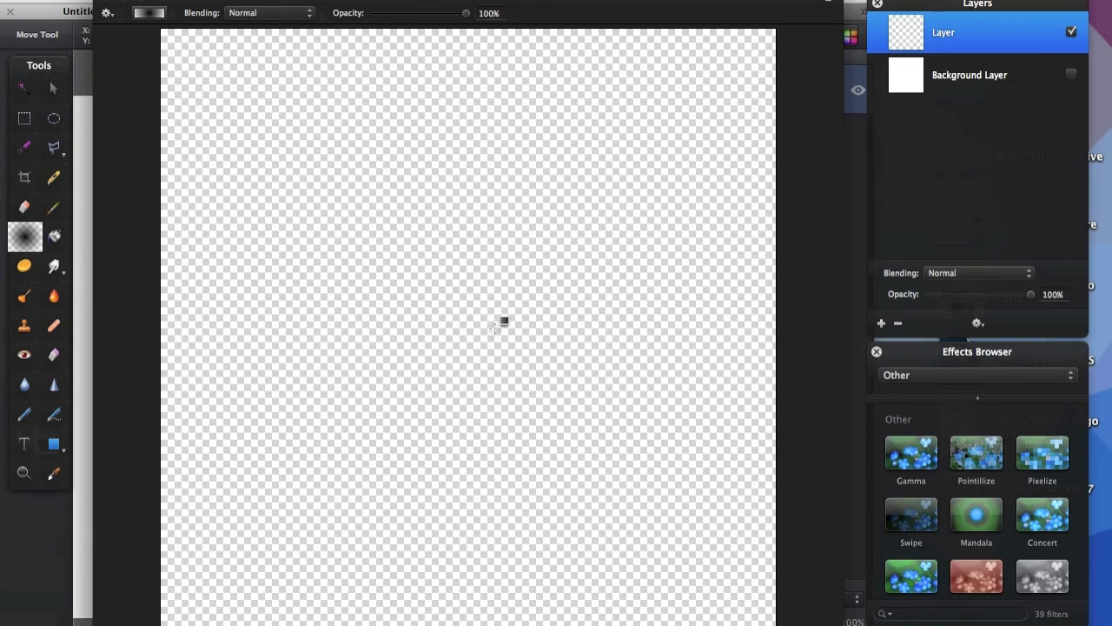
pyautogui.moveTo(492, 327); pyautogui.dragTo(771, 327)
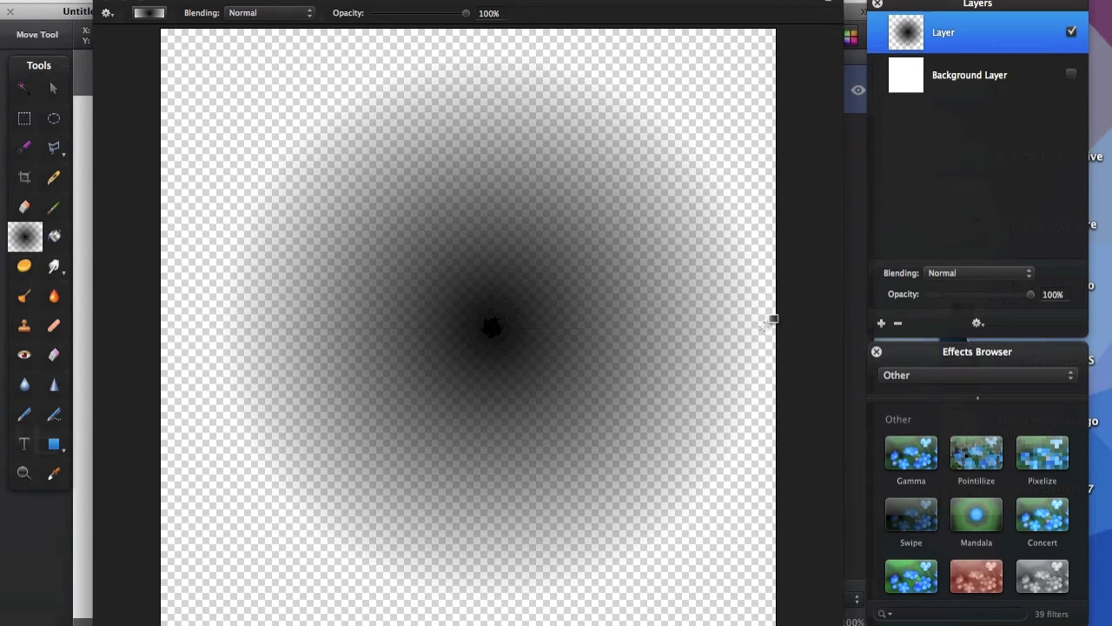
pyautogui.press('v')
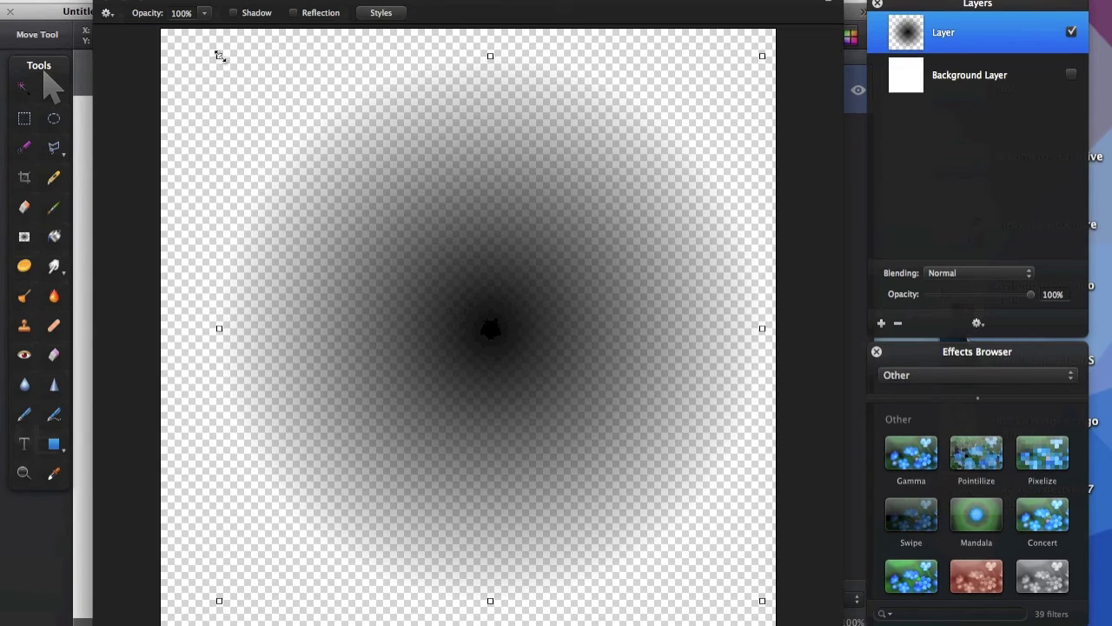
# Scale the gradient layer to 113.1%, centre it on the canvas and apply the transform.
pyautogui.moveTo(219, 56); pyautogui.dragTo(160, 31)
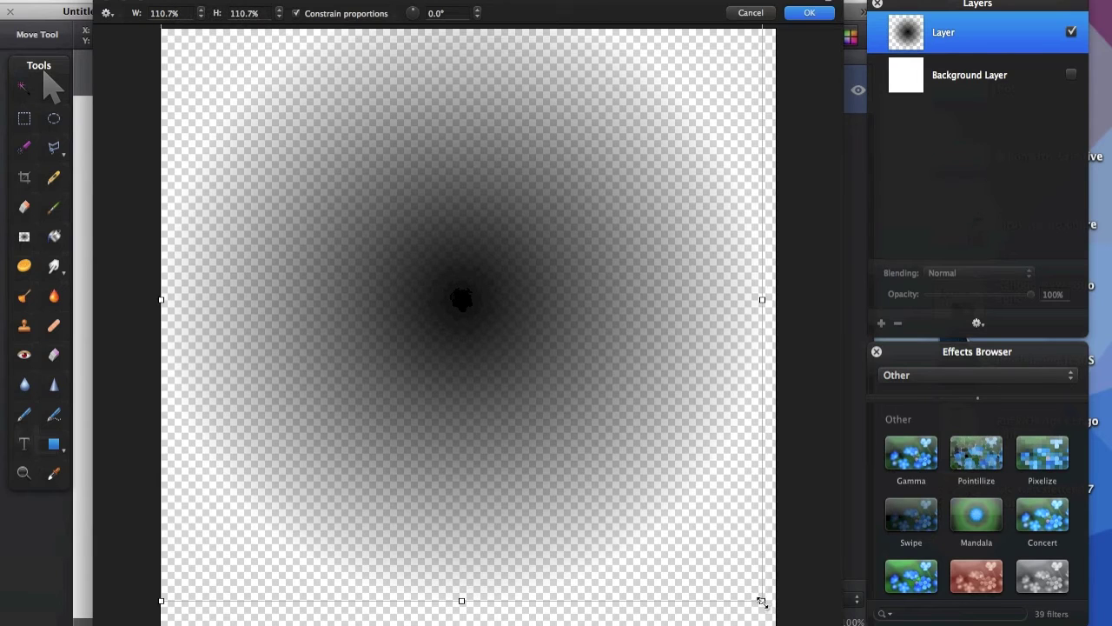
pyautogui.moveTo(761, 600); pyautogui.dragTo(806, 624)
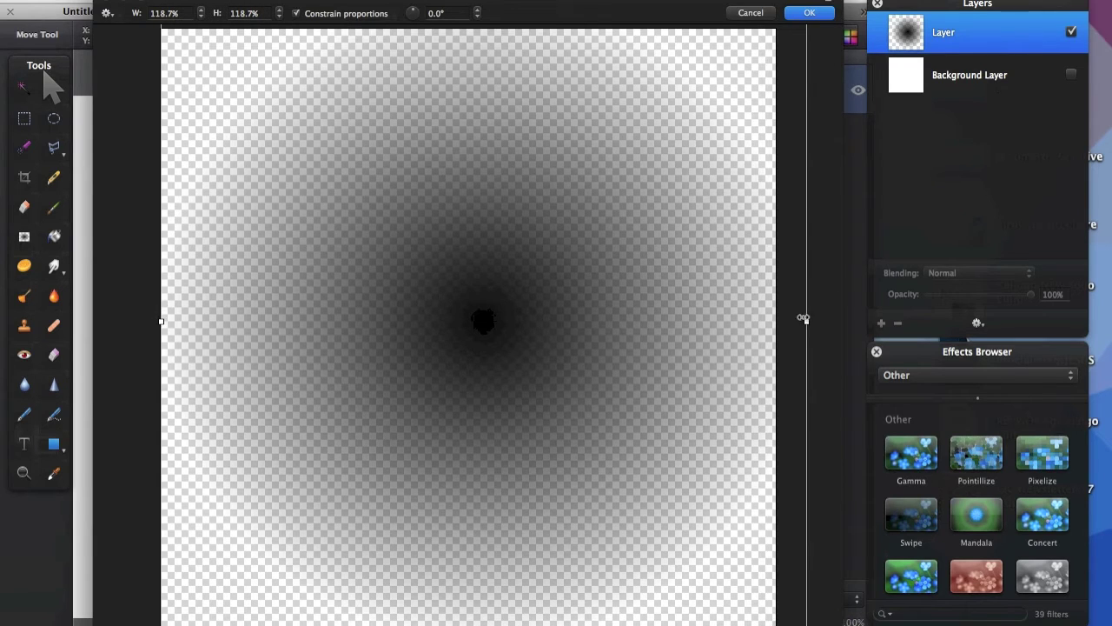
pyautogui.moveTo(806, 324); pyautogui.dragTo(775, 324)
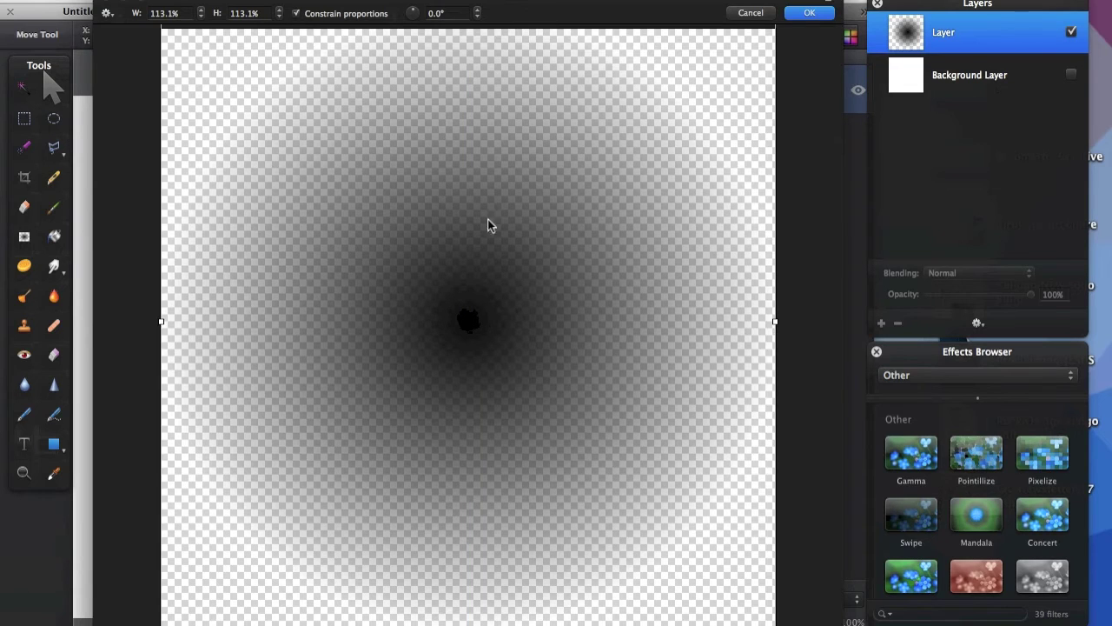
pyautogui.moveTo(487, 225); pyautogui.dragTo(543, 302)
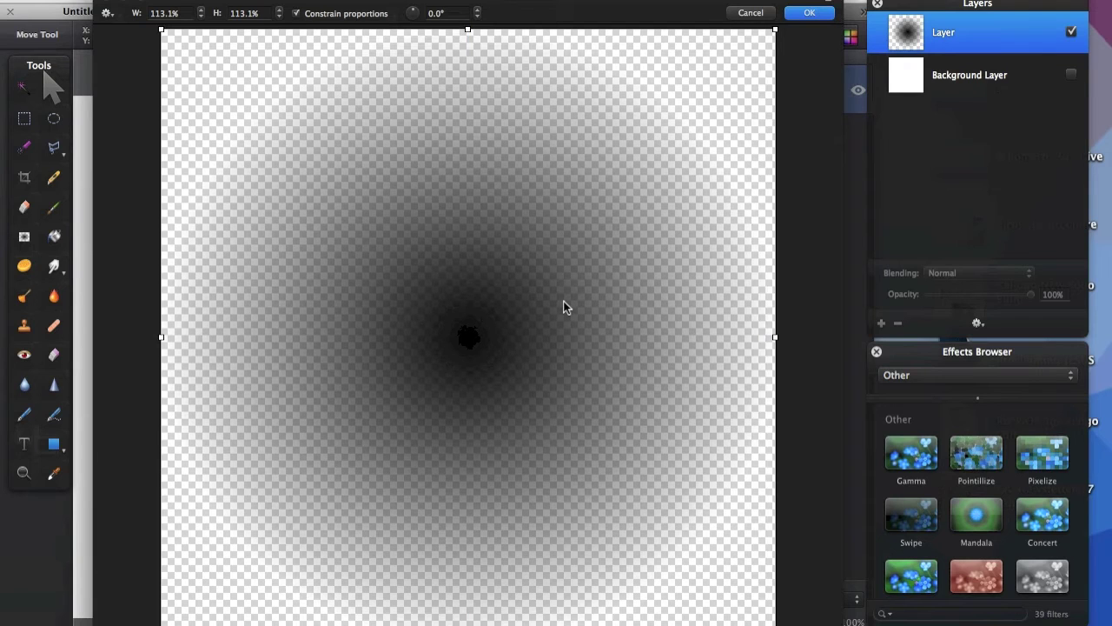
pyautogui.press('super+minus')
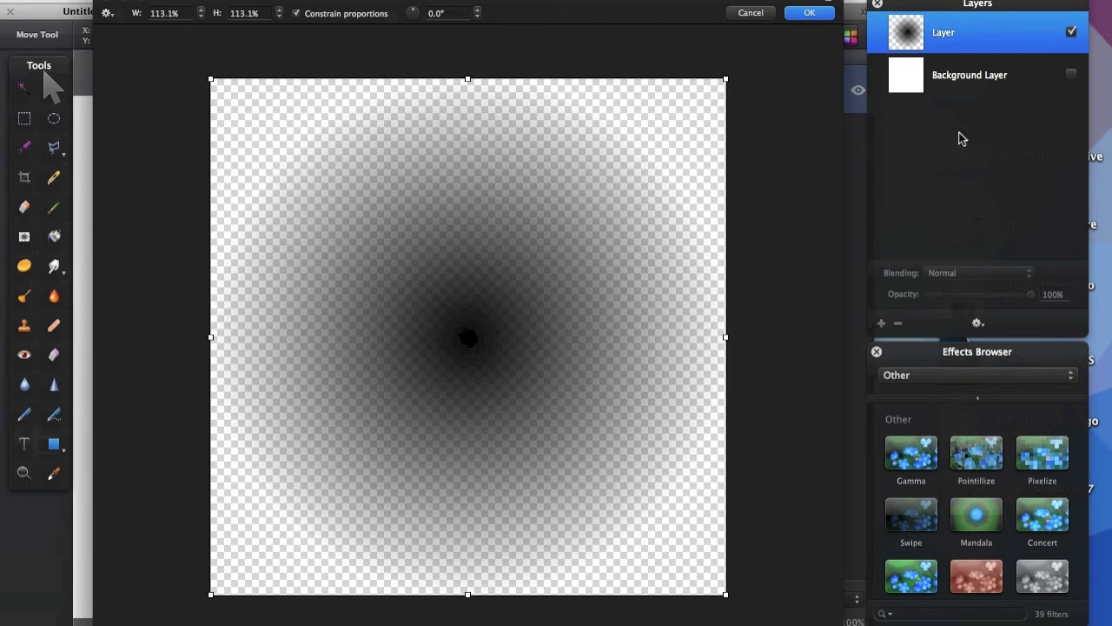
pyautogui.click(809, 12)
# Hide Pixelmator's white background layer so the gradient sits on transparency.
pyautogui.click(1071, 74)
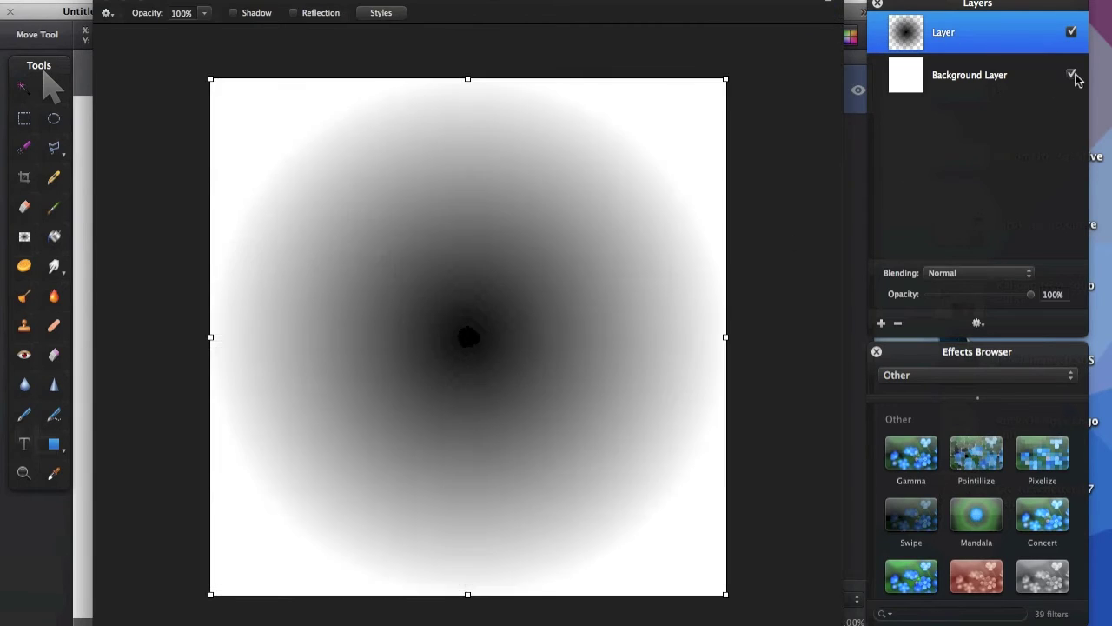
pyautogui.click(1071, 76)
pyautogui.click(1071, 76)
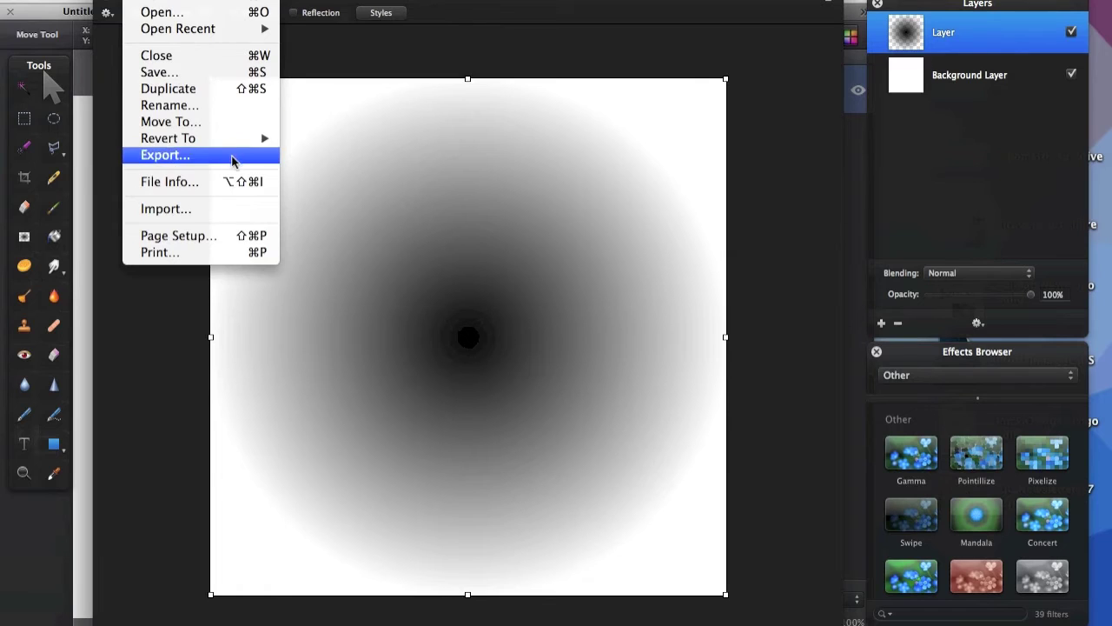
pyautogui.click(195, 155)
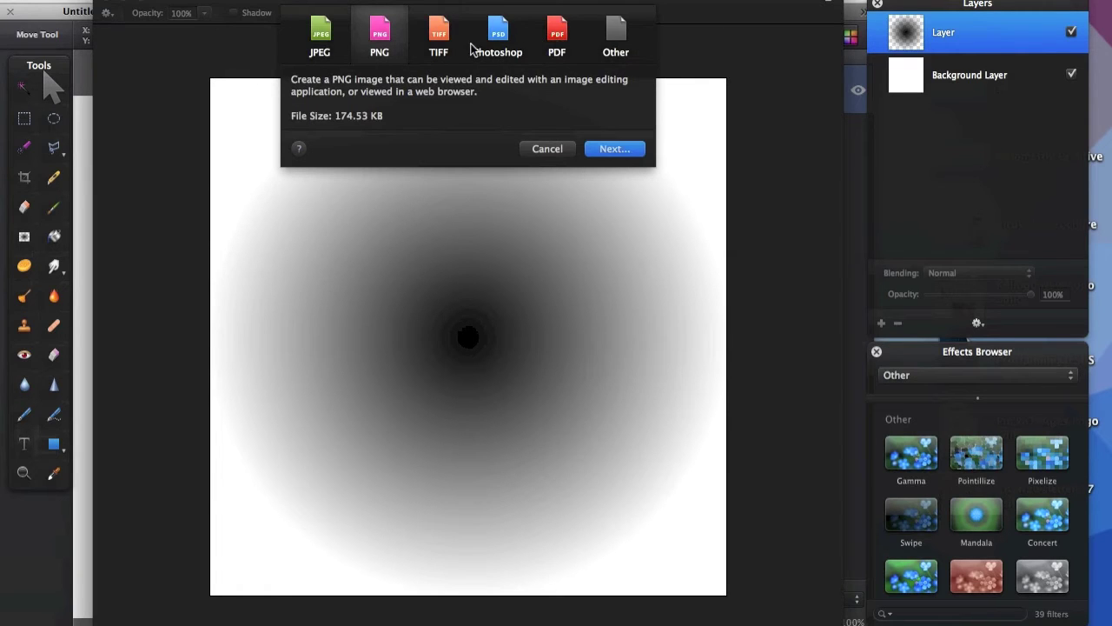
pyautogui.click(551, 150)
pyautogui.click(1072, 74)
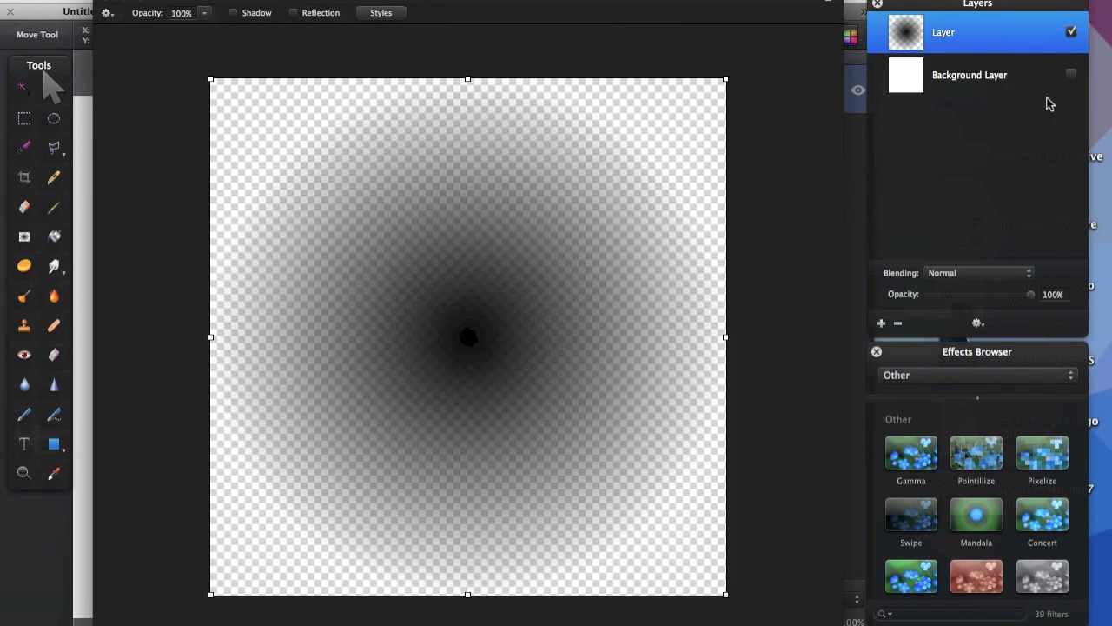
# Export the gradient as a PNG named 'Shadow' to the Desktop.
pyautogui.click(148, 2)
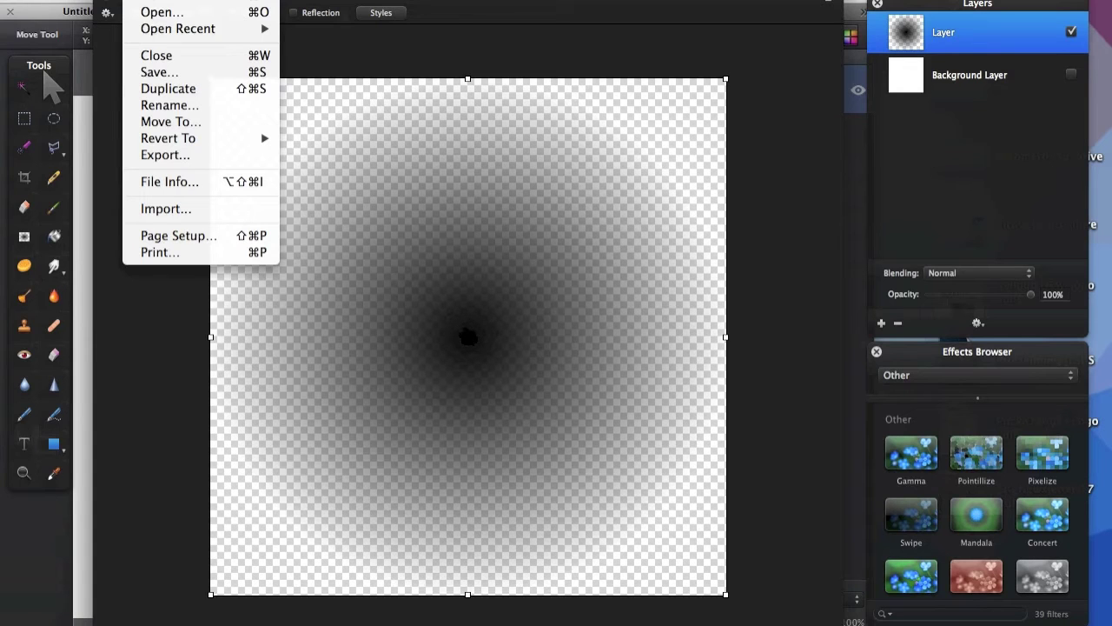
pyautogui.click(196, 160)
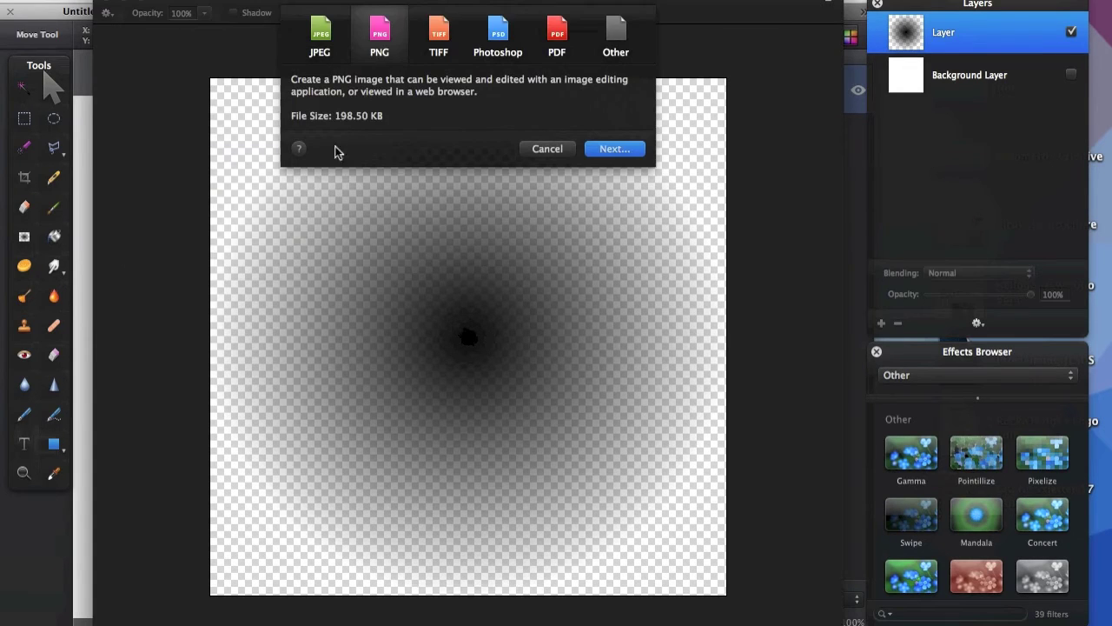
pyautogui.click(613, 149)
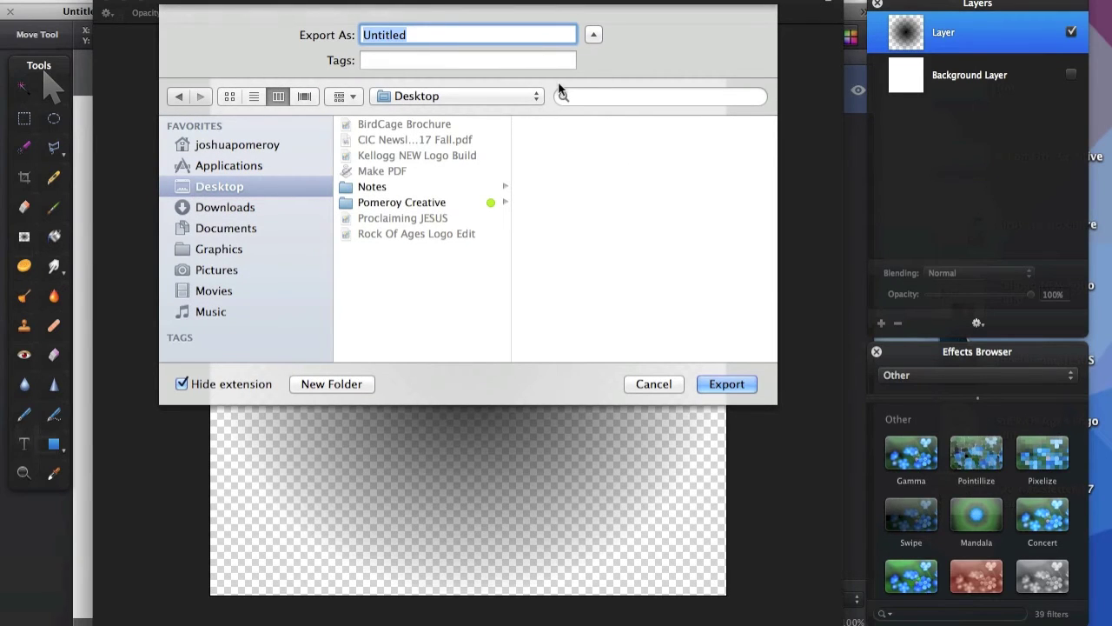
pyautogui.write('Shadow')
pyautogui.press('Return')
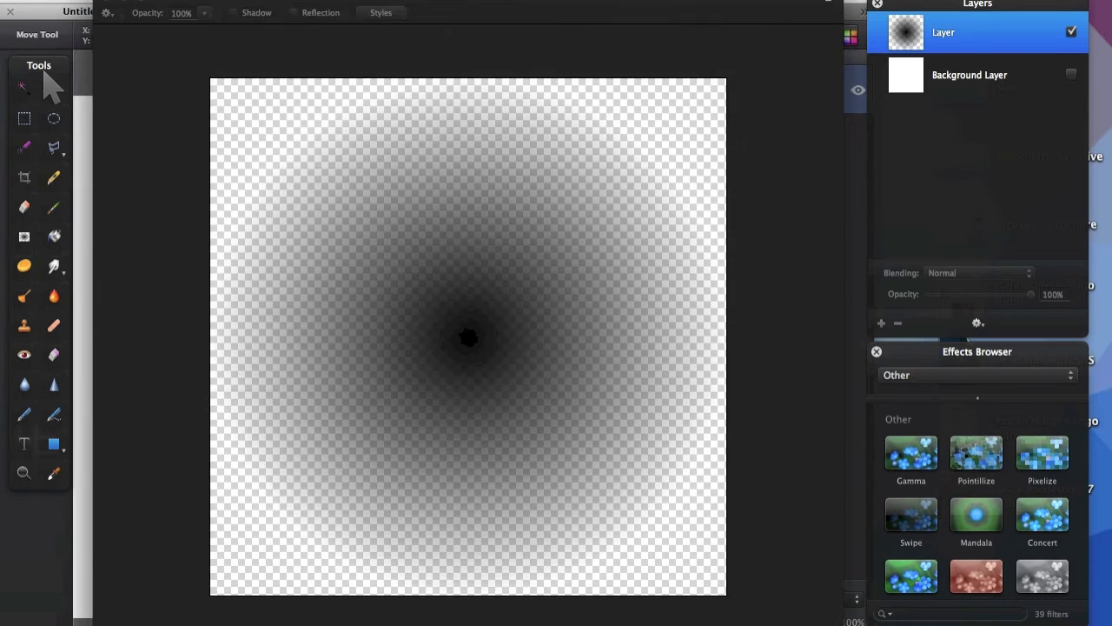
# Drag the exported Shadow file from the desktop onto the iDraw canvas.
pyautogui.press('super+h')
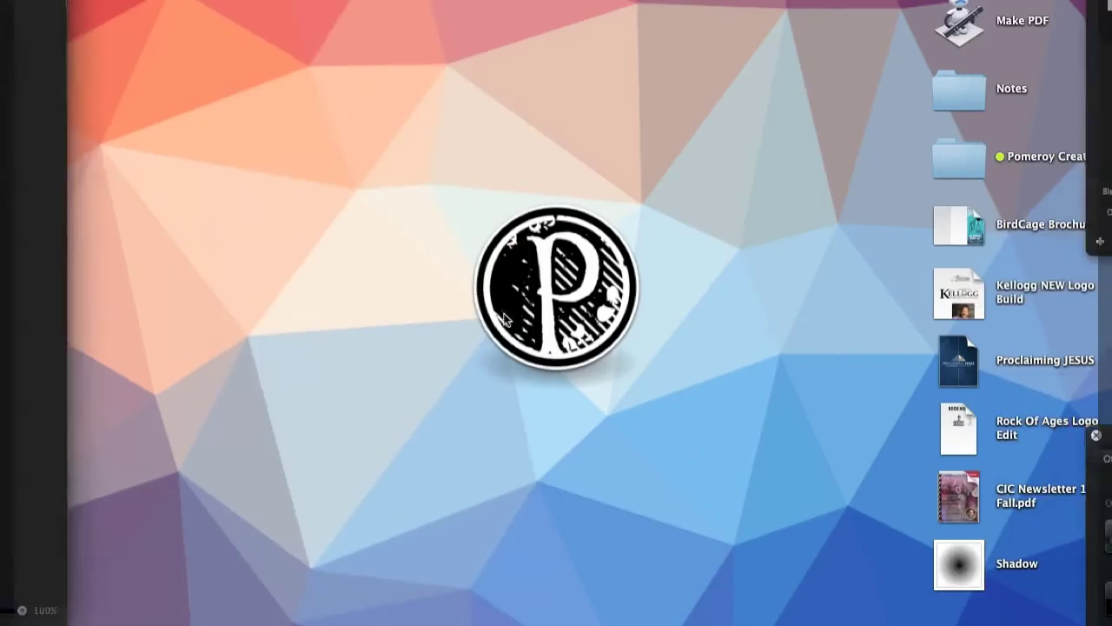
pyautogui.press('super+Tab')
pyautogui.moveTo(972, 591); pyautogui.dragTo(387, 514)
pyautogui.press('super+Tab')
pyautogui.press('super+minus')
# Move the Shadow image above the white artboard and select it to view its fill.
pyautogui.click(552, 518)
pyautogui.moveTo(465, 449); pyautogui.dragTo(552, 209)
pyautogui.click(531, 401)
pyautogui.click(509, 333)
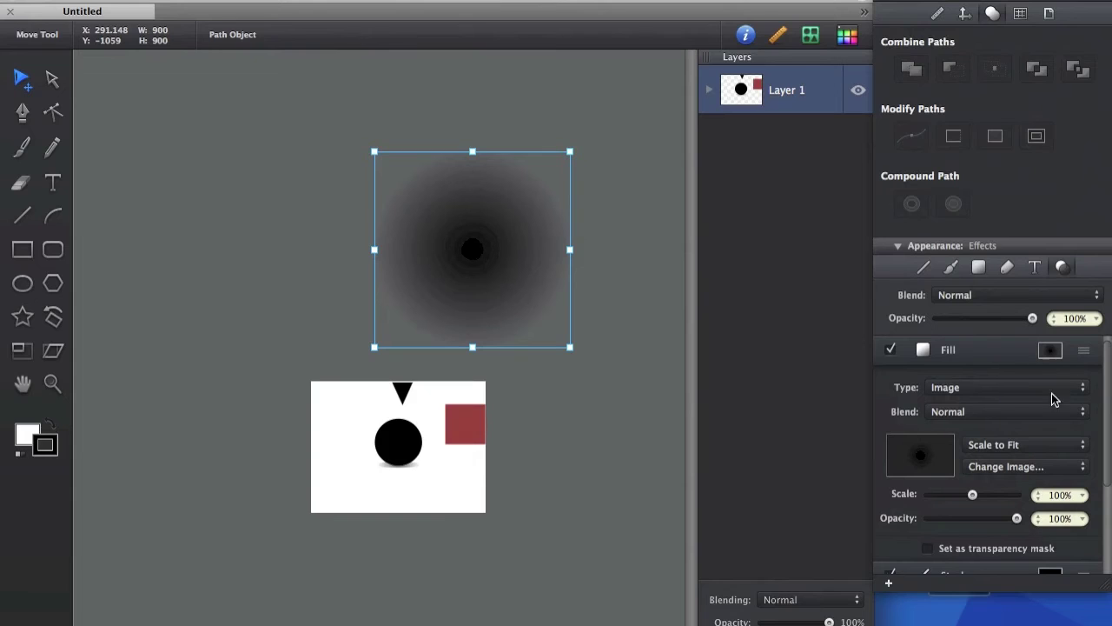
pyautogui.scroll(-2, 1016, 446)
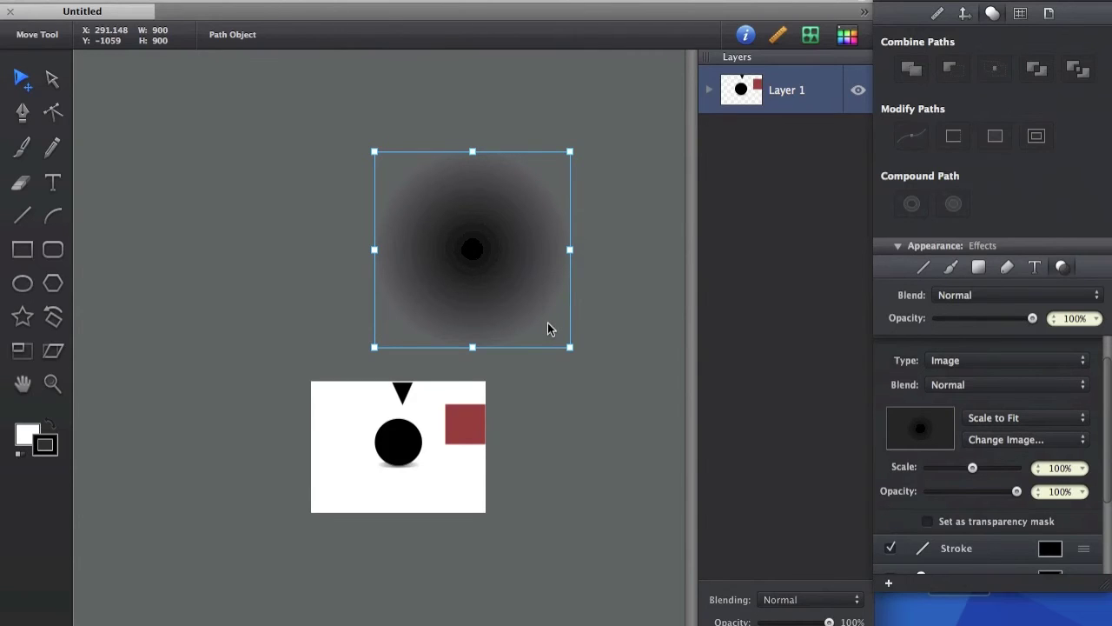
# Set the shadow image's fill mode to Stretch to Fit.
pyautogui.moveTo(485, 257); pyautogui.dragTo(409, 306)
pyautogui.click(496, 292)
pyautogui.click(525, 307)
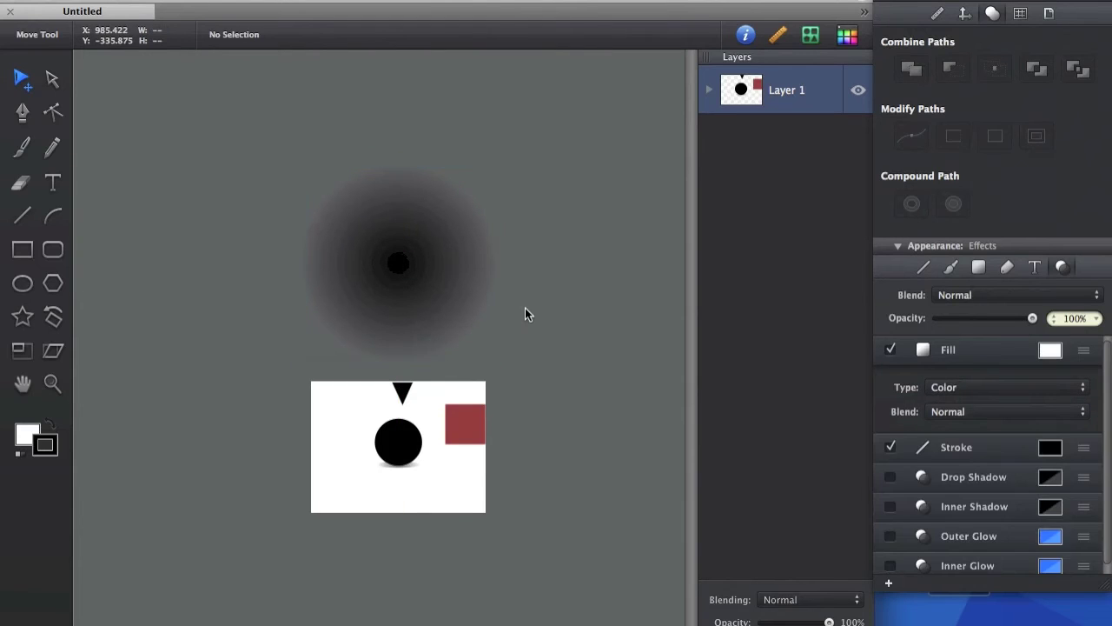
pyautogui.click(365, 267)
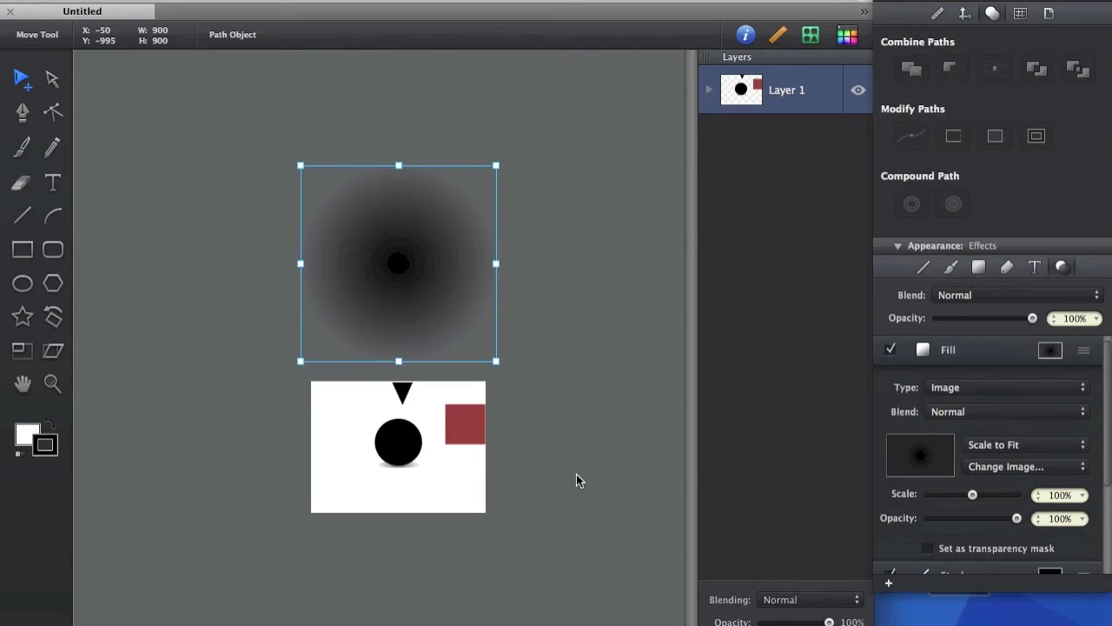
pyautogui.scroll(-1, 1082, 404)
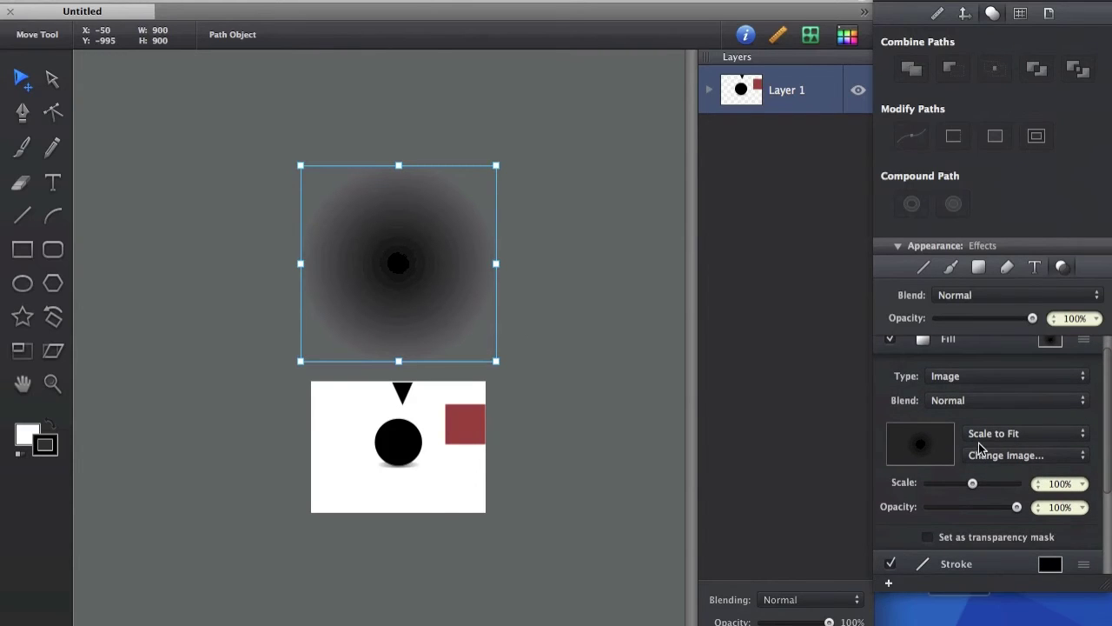
pyautogui.click(1033, 437)
pyautogui.click(1000, 419)
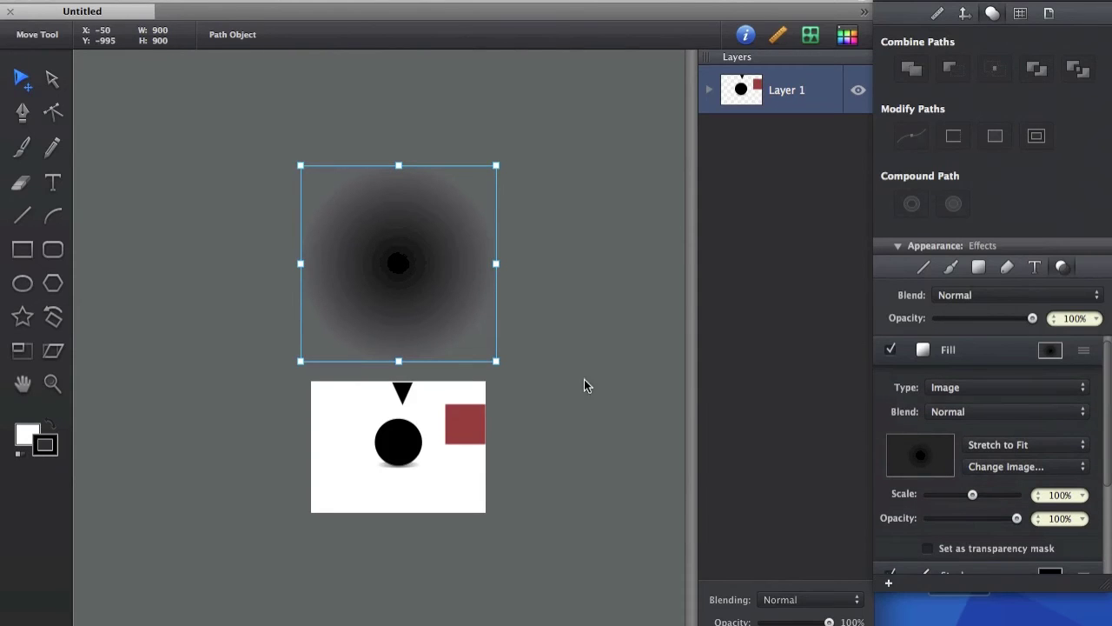
# Shrink the gradient square to about 174.852 px and place it left of the black circle.
pyautogui.click(598, 361)
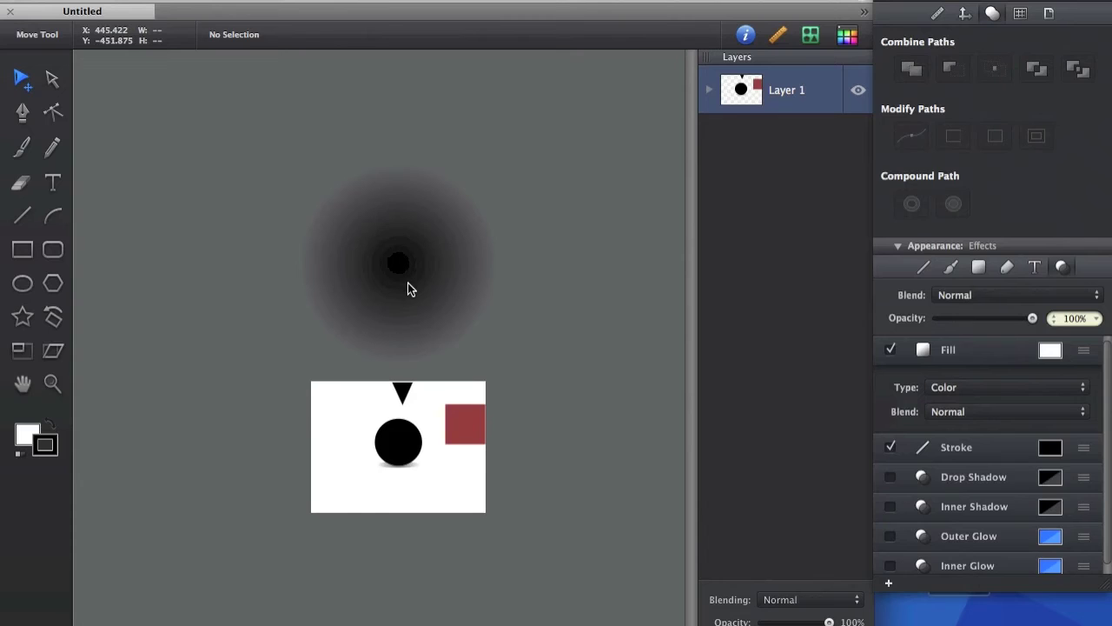
pyautogui.moveTo(409, 286); pyautogui.dragTo(579, 276)
pyautogui.moveTo(662, 153); pyautogui.dragTo(557, 293)
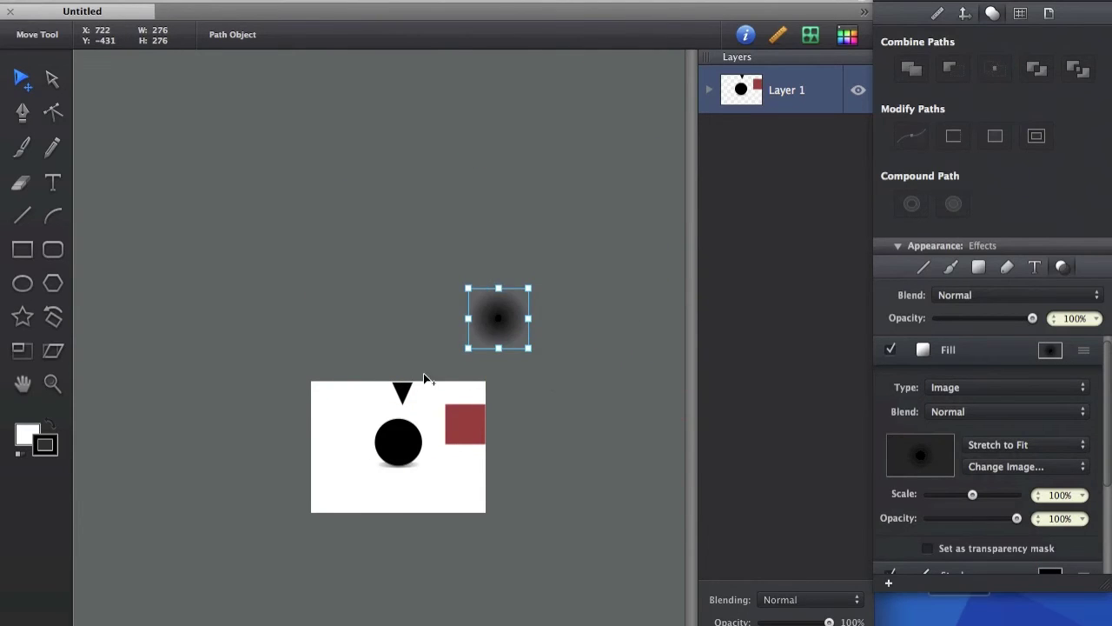
pyautogui.scroll(3, 423, 373)
pyautogui.scroll(-2, 443, 361)
pyautogui.moveTo(638, 153); pyautogui.dragTo(244, 535)
pyautogui.scroll(-5, 310, 318)
pyautogui.hscroll(-3, 309, 318)
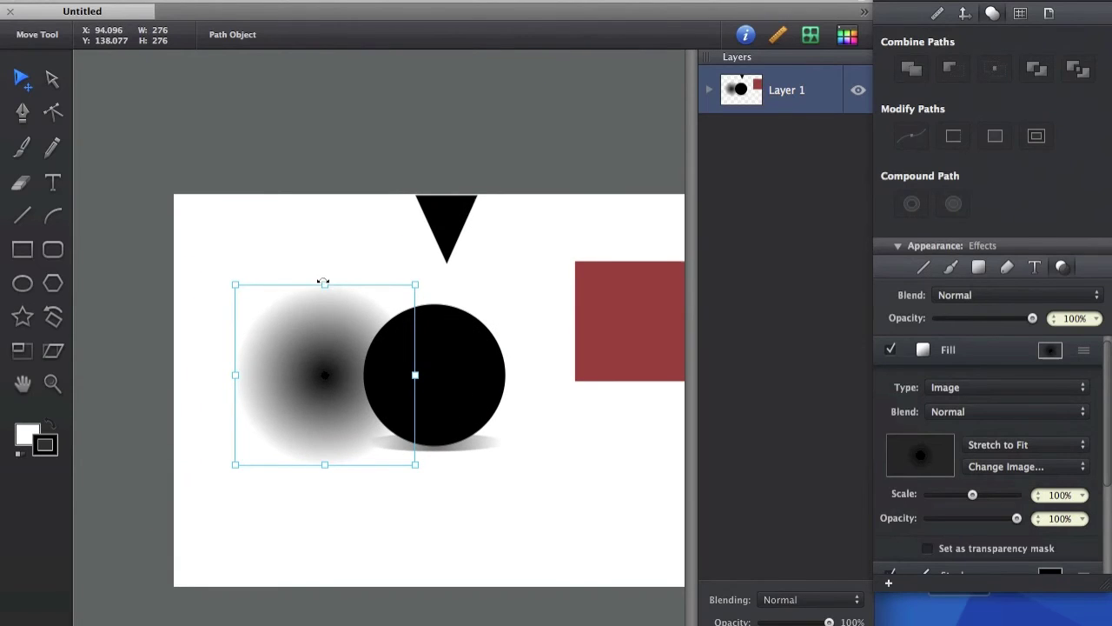
pyautogui.moveTo(324, 282); pyautogui.dragTo(322, 398)
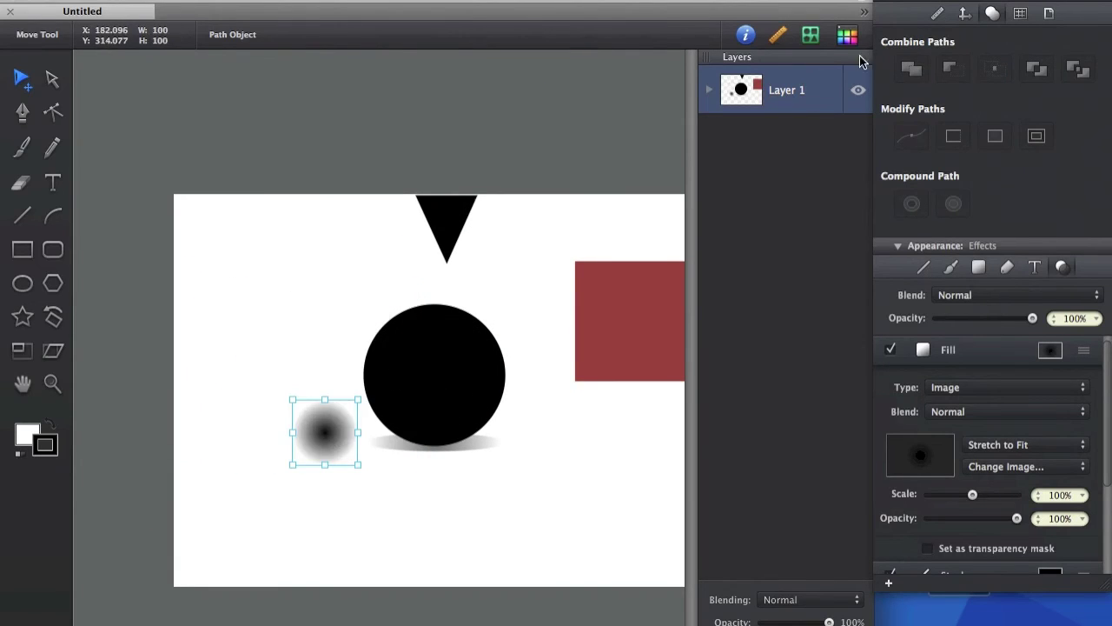
pyautogui.moveTo(329, 427); pyautogui.dragTo(346, 446)
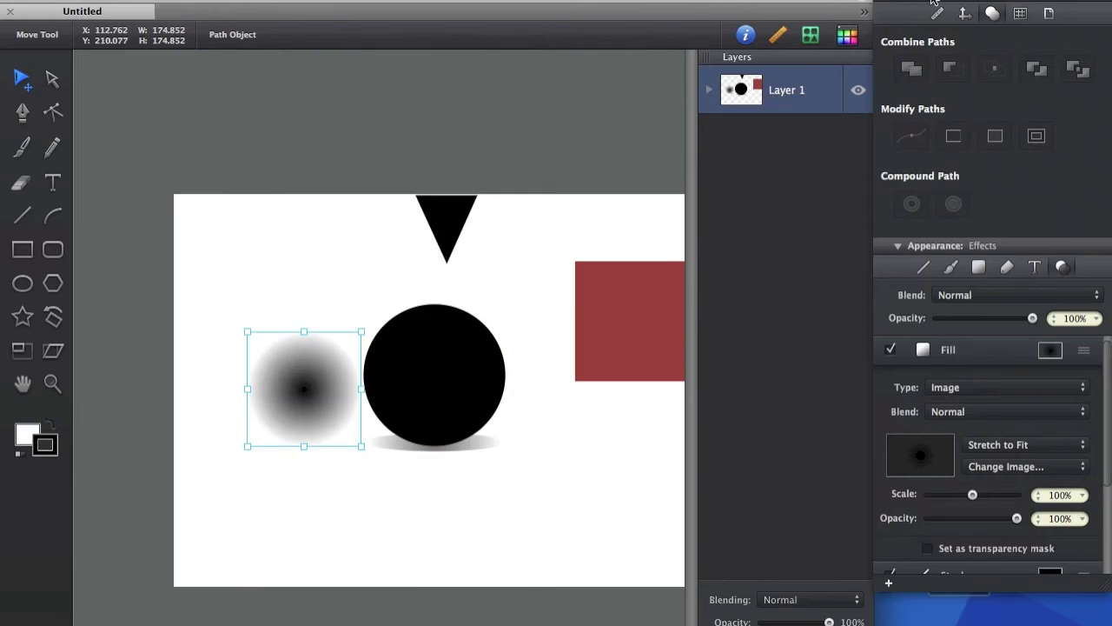
pyautogui.click(947, 24)
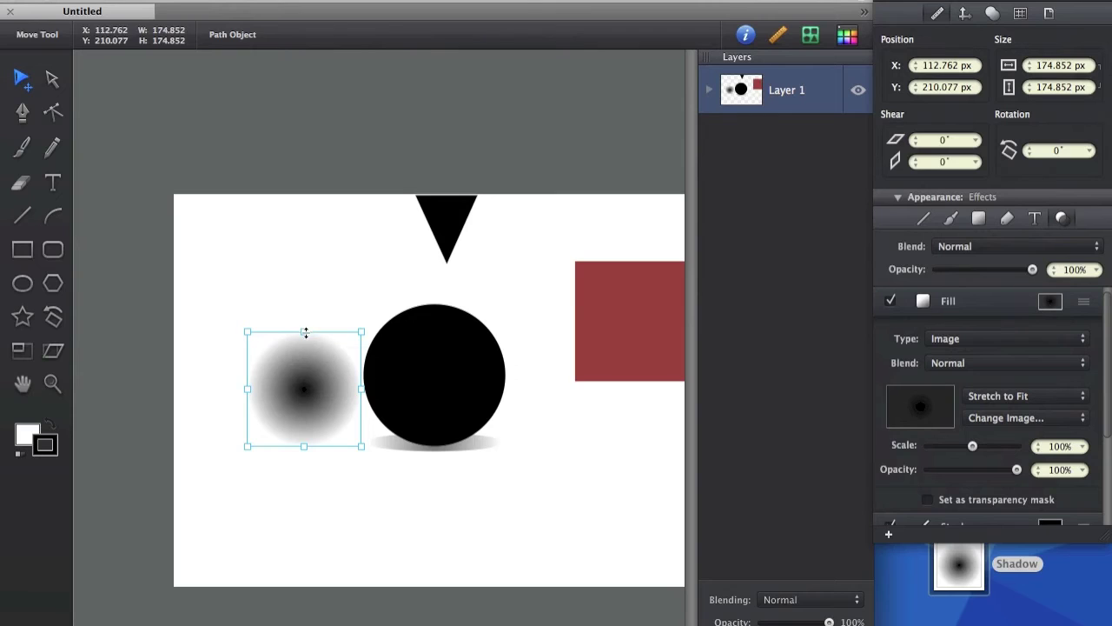
# Squash the gradient into a wide flat ellipse about 217.703 × 60.185 px under the black circle.
pyautogui.moveTo(305, 332); pyautogui.dragTo(503, 440)
pyautogui.moveTo(374, 442); pyautogui.dragTo(363, 442)
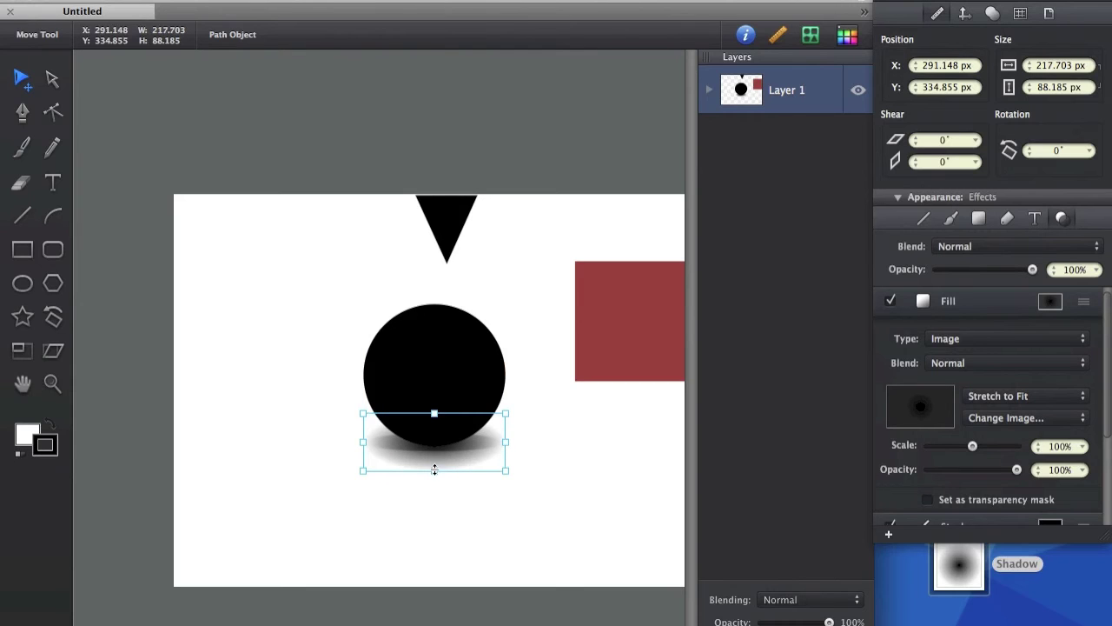
pyautogui.moveTo(439, 470); pyautogui.dragTo(437, 457)
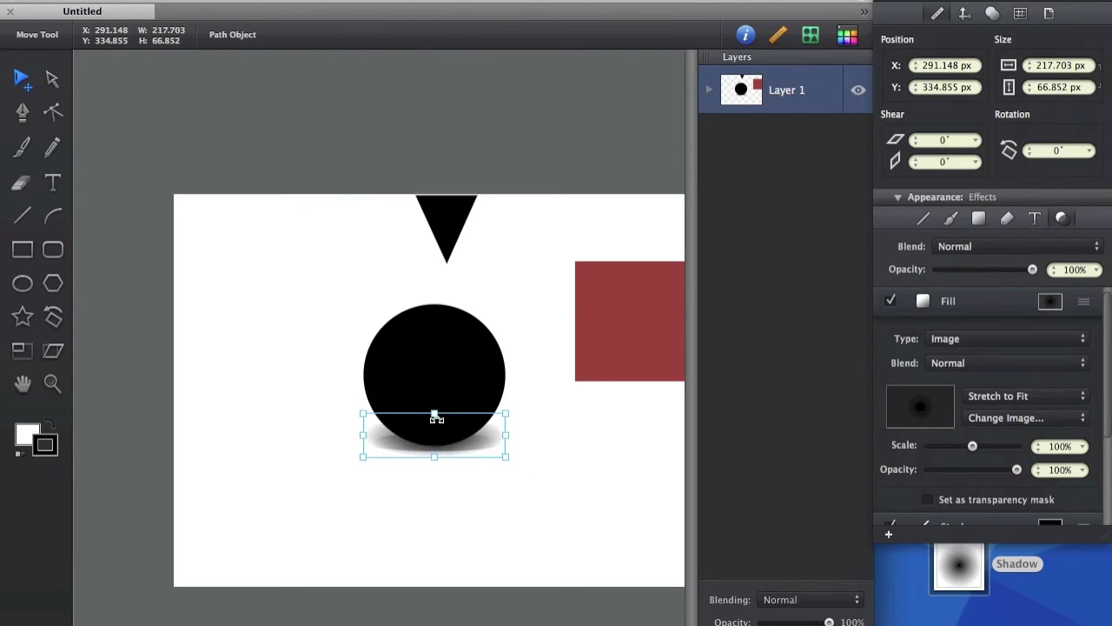
pyautogui.moveTo(436, 418); pyautogui.dragTo(481, 452)
pyautogui.click(454, 502)
pyautogui.click(488, 444)
pyautogui.click(414, 459)
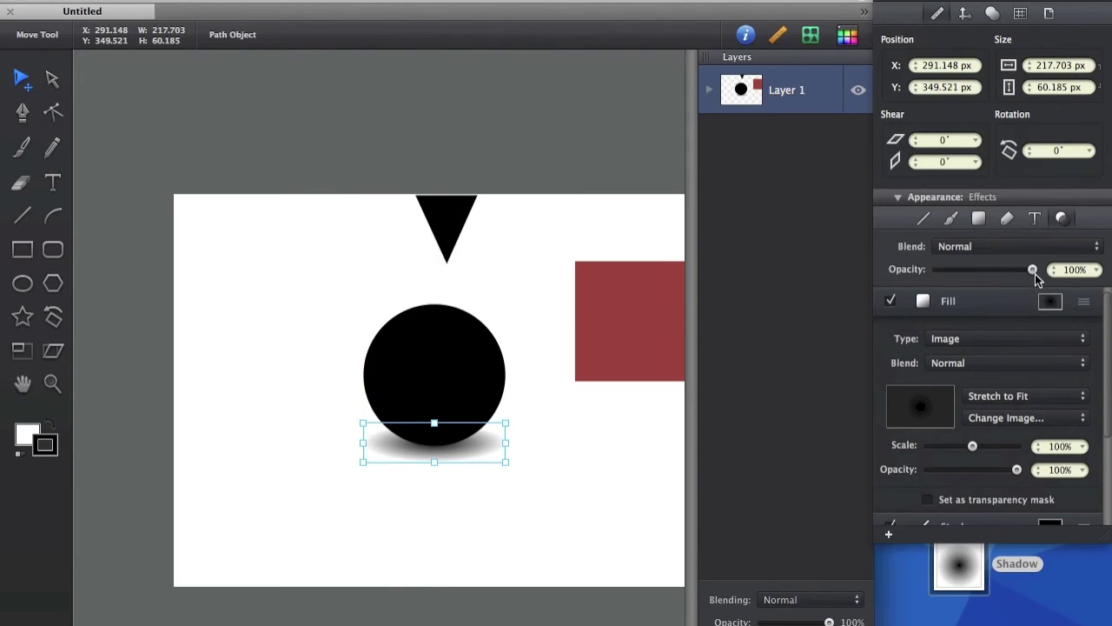
# Lower the shadow's opacity to about 61% and reselect it under the circle.
pyautogui.moveTo(1034, 274); pyautogui.dragTo(1003, 277)
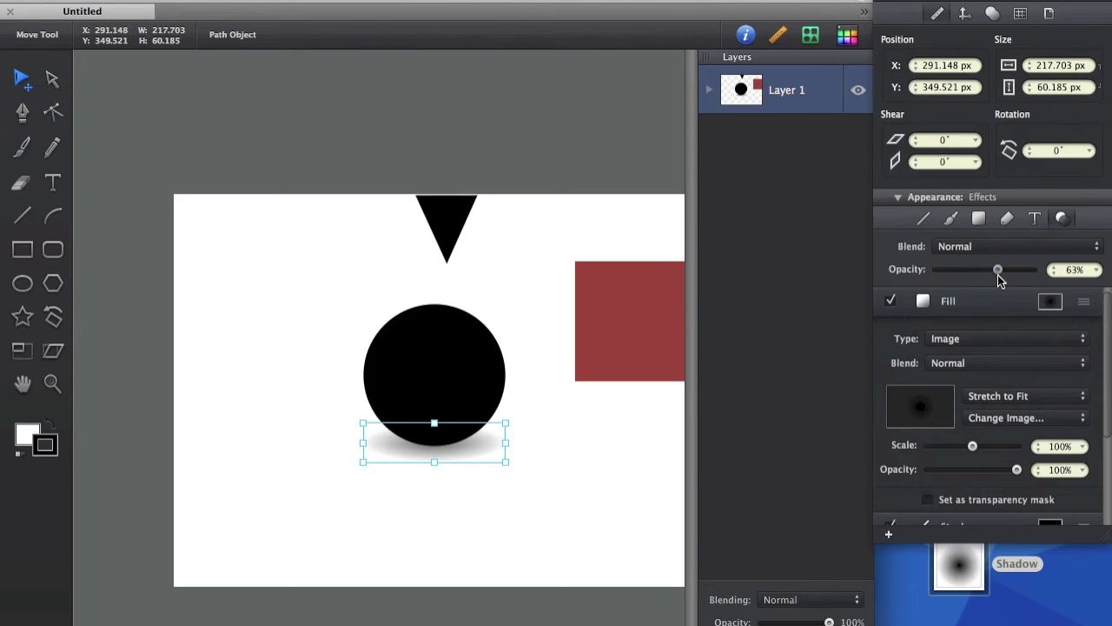
pyautogui.click(611, 491)
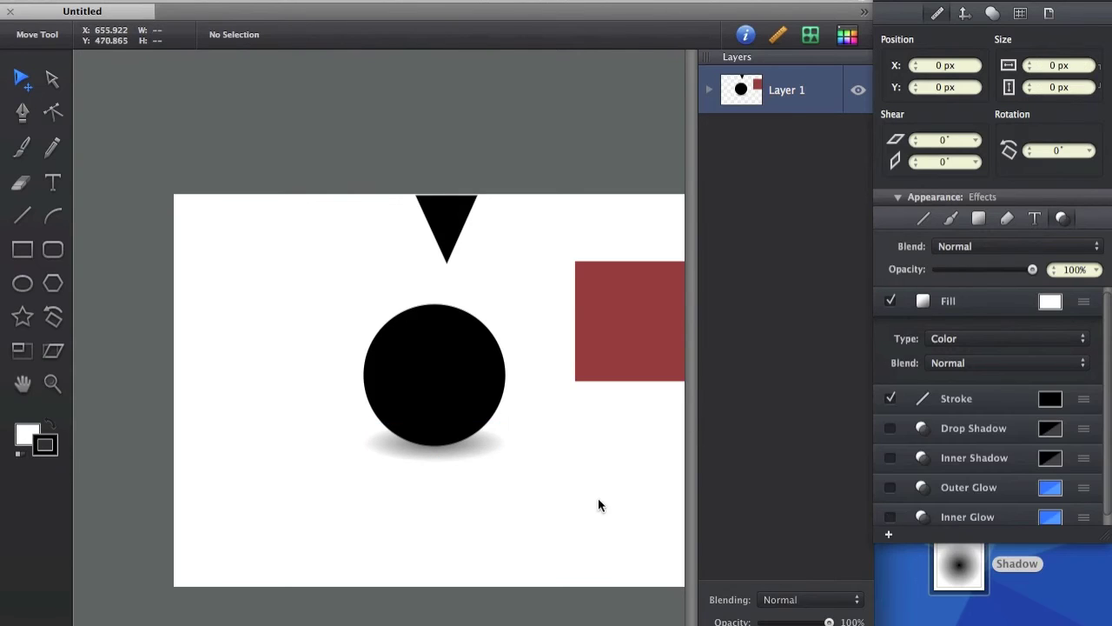
pyautogui.scroll(6, 473, 470)
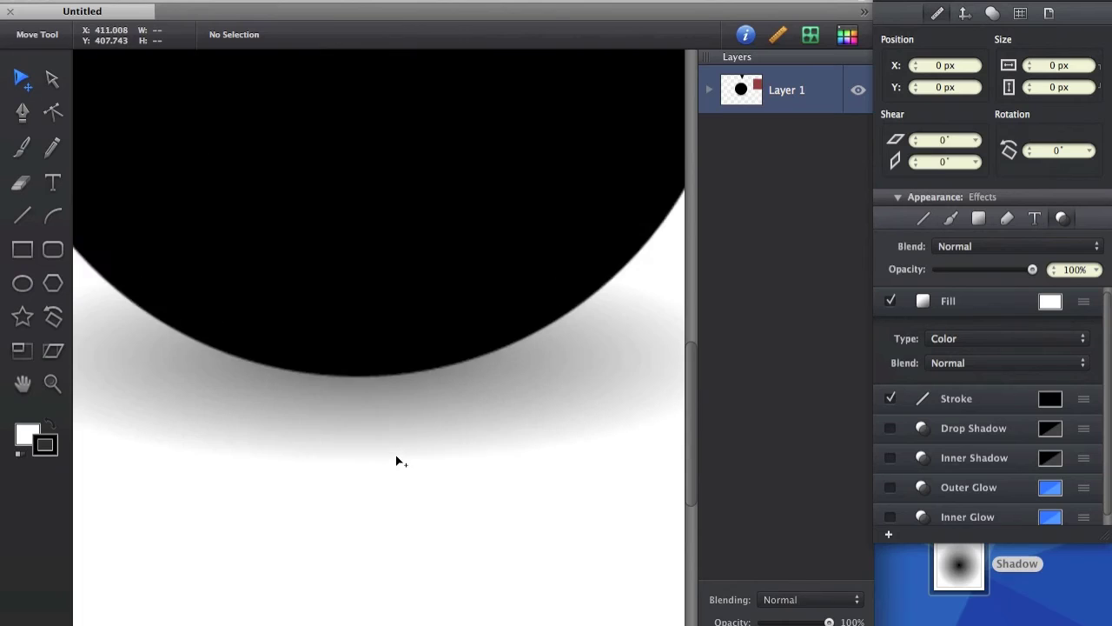
pyautogui.scroll(-3, 404, 455)
pyautogui.click(323, 435)
pyautogui.scroll(-2, 322, 434)
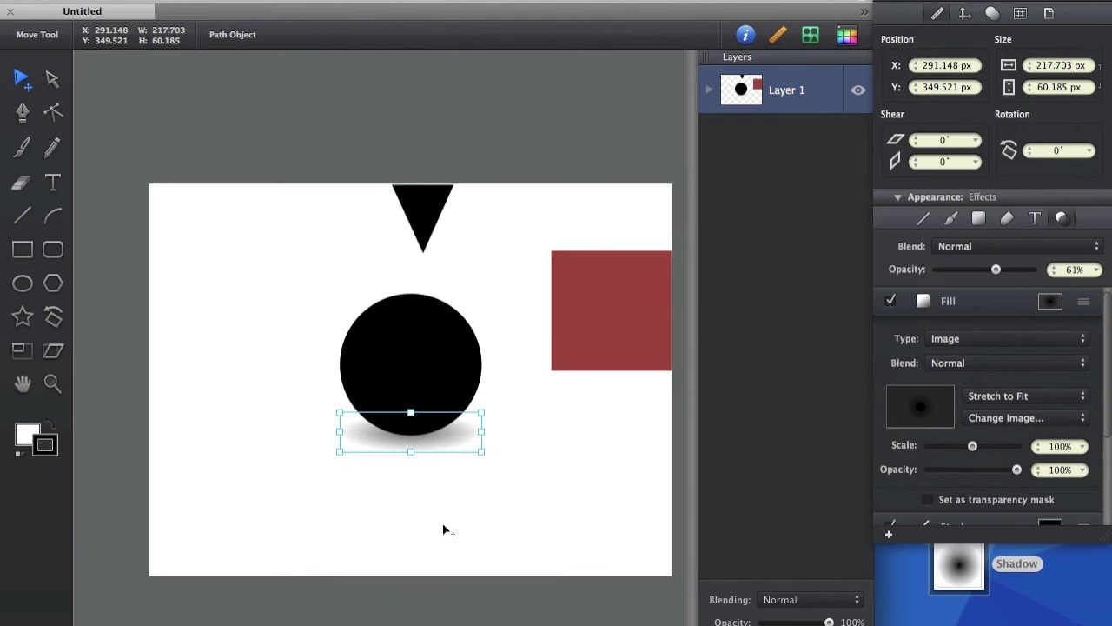
pyautogui.click(444, 525)
# Duplicate the circle's shadow and drag the copy under the red square.
pyautogui.moveTo(460, 456); pyautogui.dragTo(431, 433)
pyautogui.press('super+z')
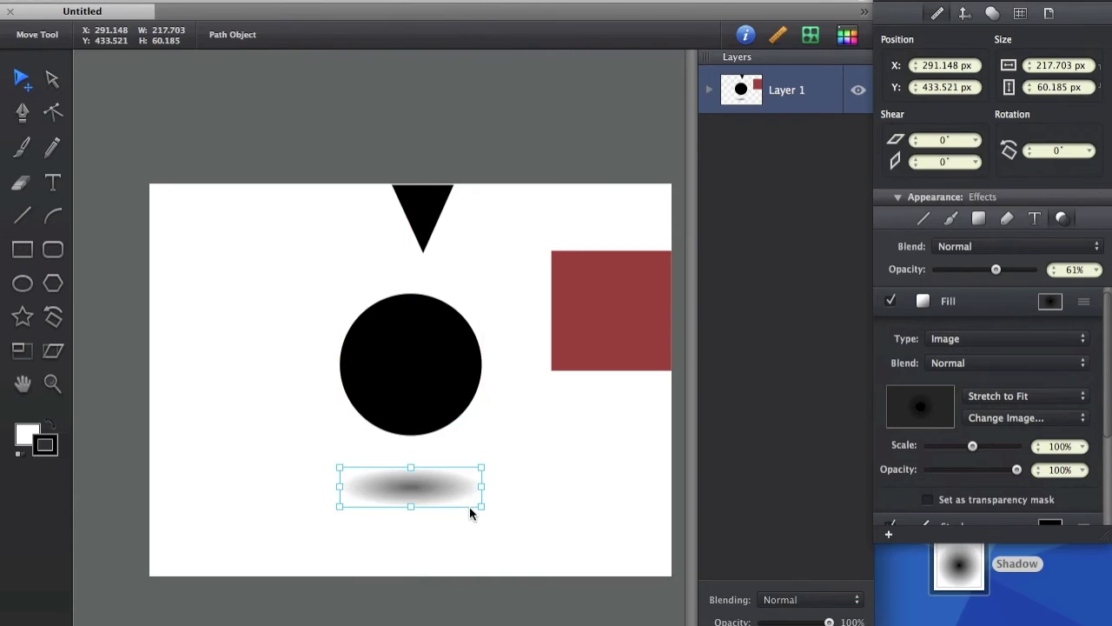
pyautogui.press('super+shift+z')
pyautogui.moveTo(457, 435); pyautogui.dragTo(647, 395)
pyautogui.hscroll(2, 573, 426)
# Tuck the shadow just beneath the repositioned red square, then drag another copy to the left.
pyautogui.click(596, 342)
pyautogui.moveTo(596, 342); pyautogui.dragTo(559, 332)
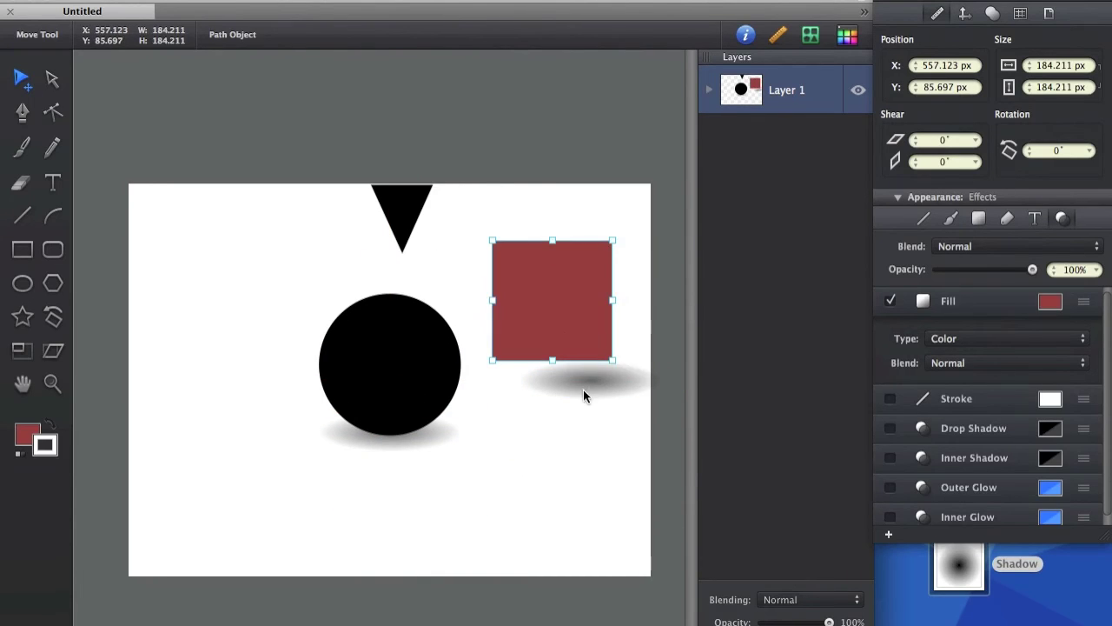
pyautogui.moveTo(582, 390); pyautogui.dragTo(551, 394)
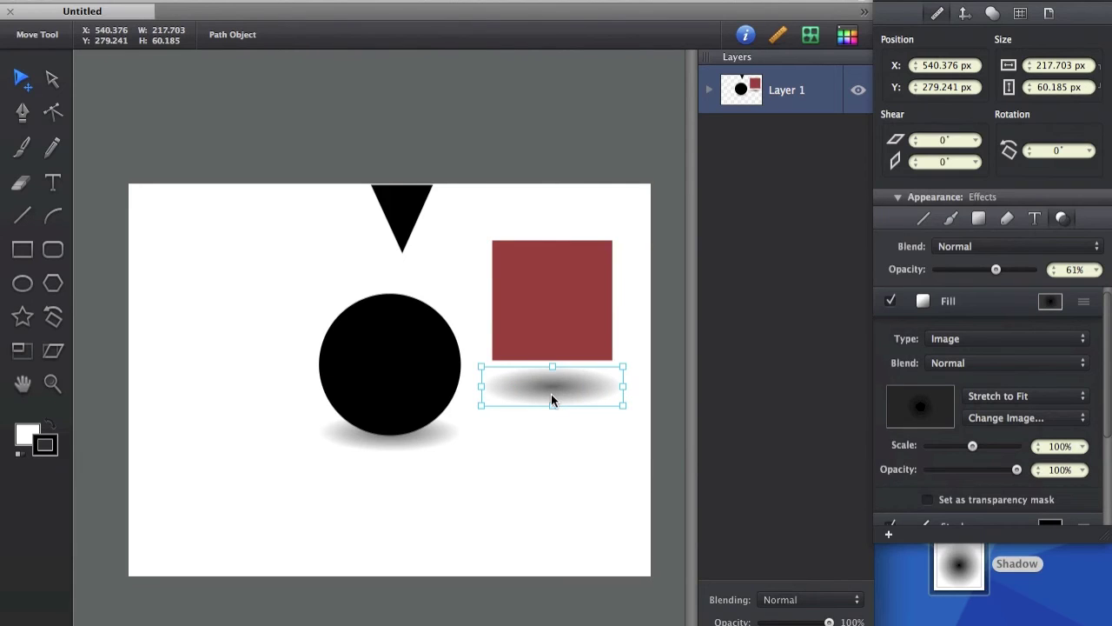
pyautogui.moveTo(576, 391); pyautogui.dragTo(553, 361)
pyautogui.click(581, 412)
pyautogui.click(573, 381)
pyautogui.click(579, 420)
pyautogui.click(573, 371)
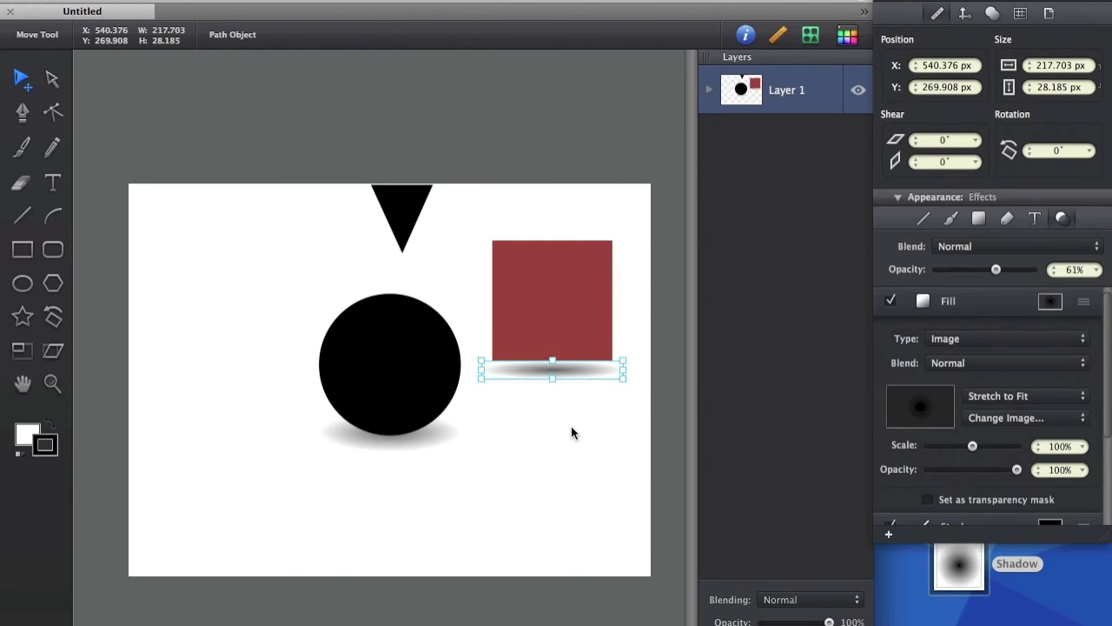
pyautogui.click(570, 482)
pyautogui.click(568, 376)
pyautogui.moveTo(569, 378); pyautogui.dragTo(223, 483)
# Move the tall shadow copy to the artboard's left edge, keeping its Stretch to Fit fill.
pyautogui.click(217, 442)
pyautogui.moveTo(217, 443)
pyautogui.mouseDown()
pyautogui.moveTo(206, 452)
pyautogui.moveTo(214, 467)
pyautogui.moveTo(211, 455)
pyautogui.mouseUp()
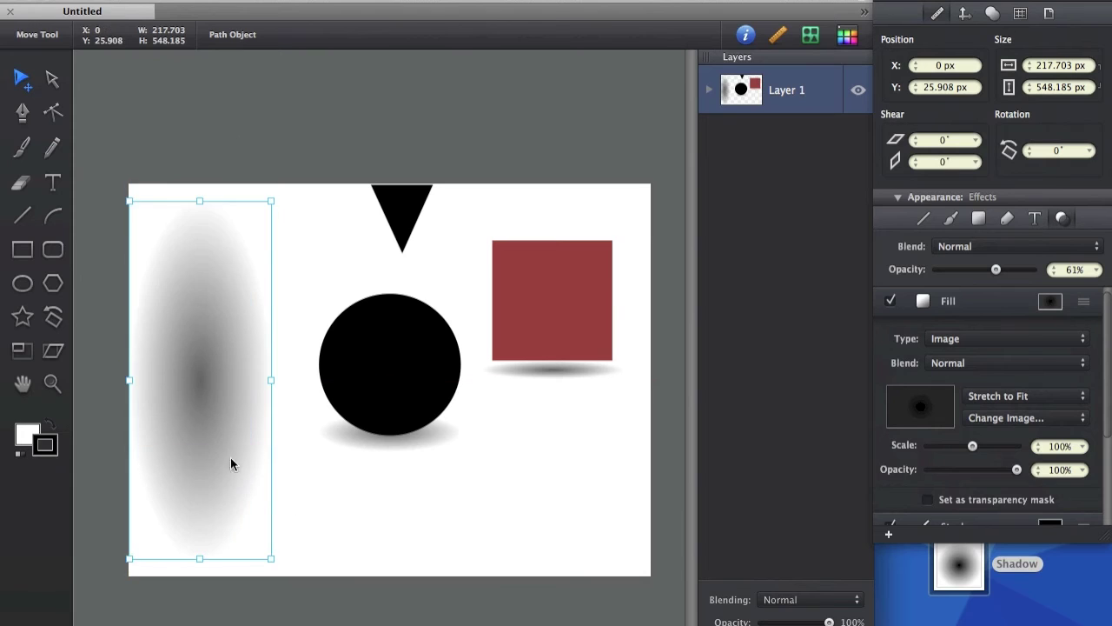
pyautogui.click(334, 497)
pyautogui.moveTo(224, 410); pyautogui.dragTo(226, 409)
pyautogui.click(375, 470)
pyautogui.click(211, 443)
pyautogui.click(1078, 399)
pyautogui.click(1077, 395)
# Adjust the oval's height from its top and bottom handles, undoing an accidental rotation.
pyautogui.moveTo(201, 200); pyautogui.dragTo(202, 184)
pyautogui.click(204, 184)
pyautogui.click(216, 318)
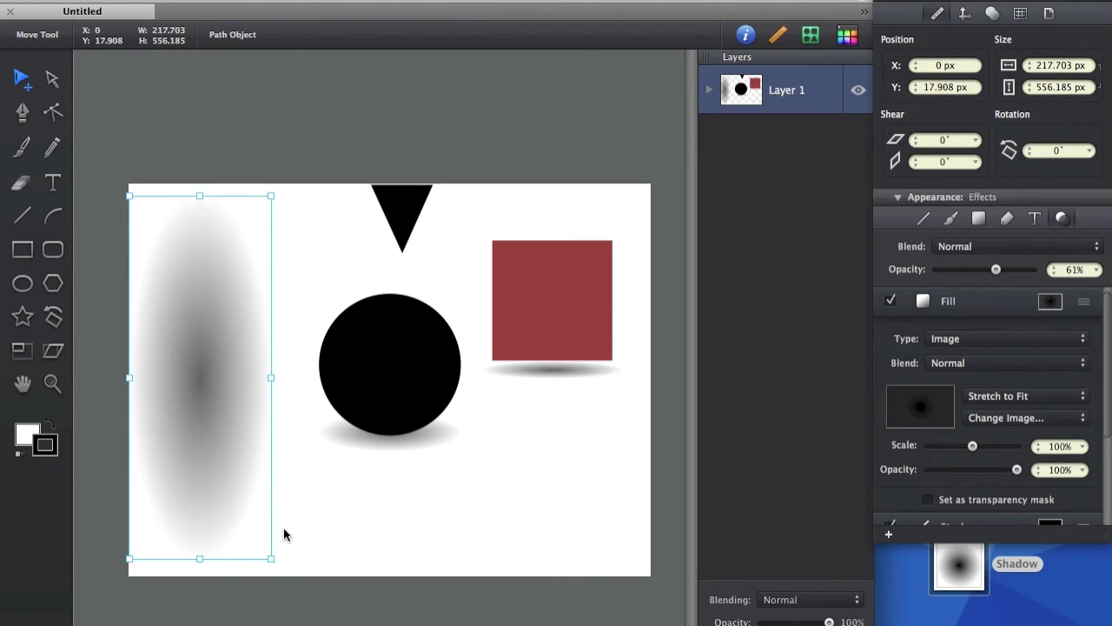
pyautogui.moveTo(278, 576); pyautogui.dragTo(393, 536)
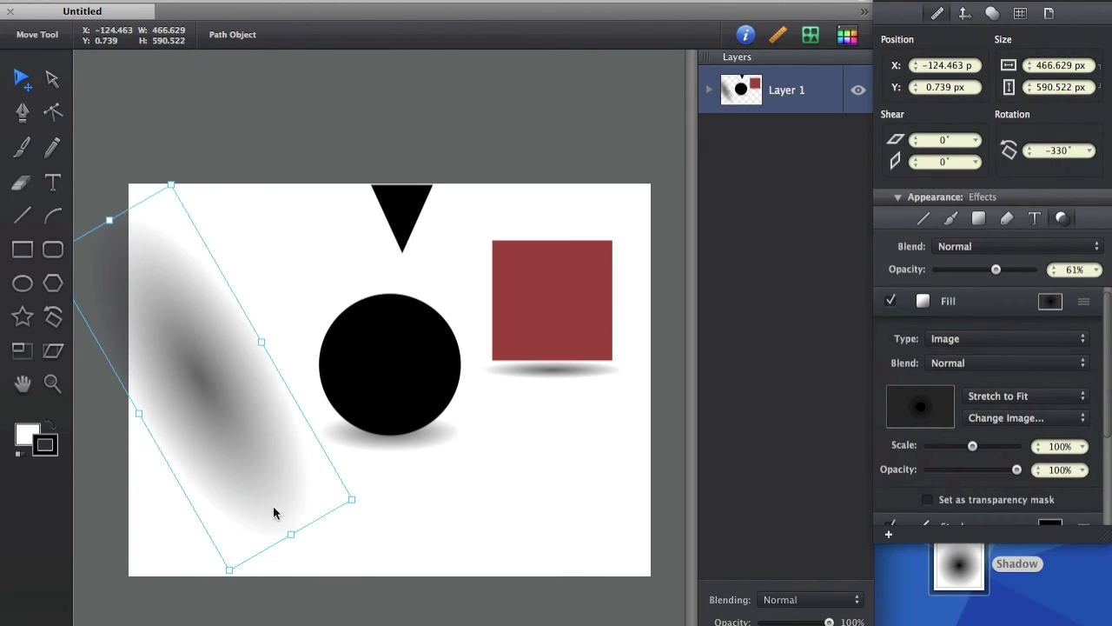
pyautogui.press('super+z')
pyautogui.moveTo(201, 560); pyautogui.dragTo(390, 507)
# Stretch the shadow into a 644.37 × 22.852 px streak near the page bottom.
pyautogui.click(216, 392)
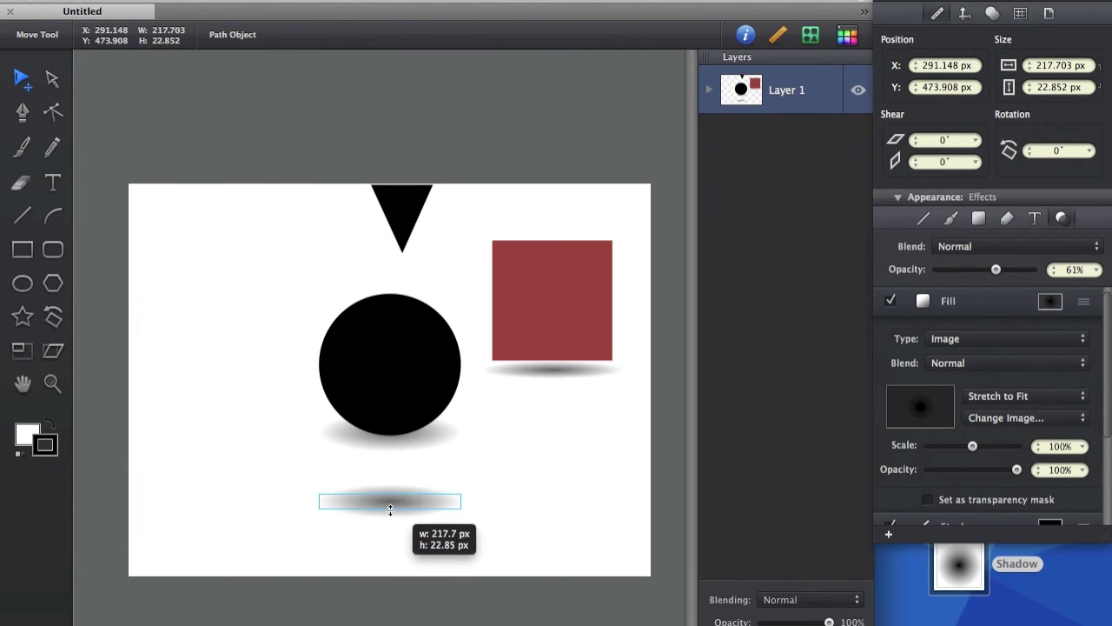
pyautogui.click(417, 511)
pyautogui.click(409, 500)
pyautogui.moveTo(464, 499); pyautogui.dragTo(576, 521)
pyautogui.click(530, 526)
pyautogui.moveTo(485, 502); pyautogui.dragTo(466, 540)
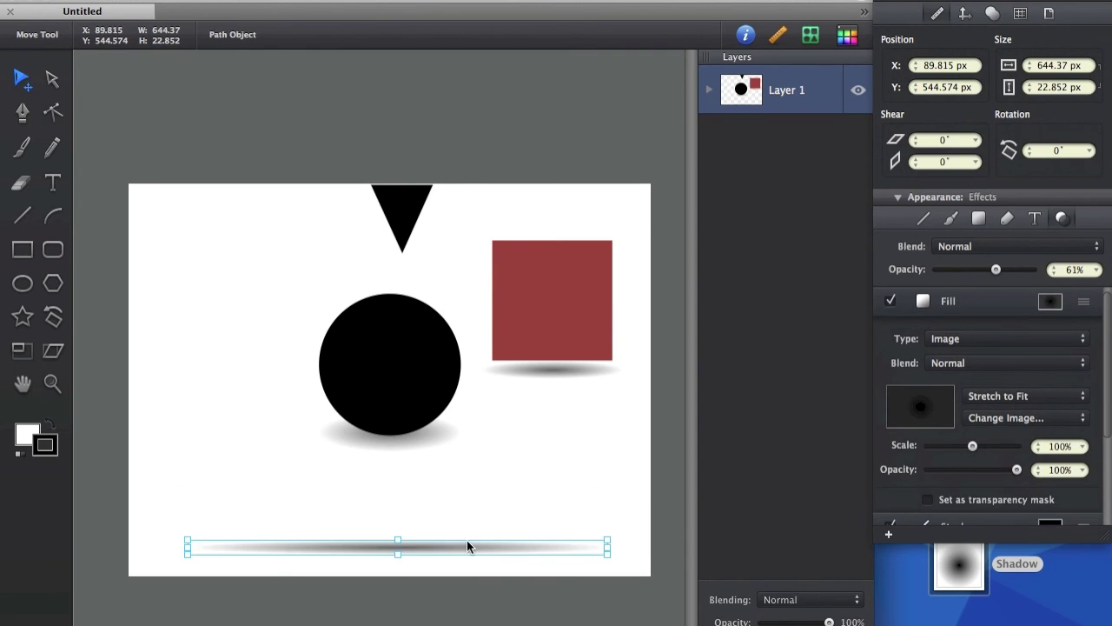
pyautogui.click(326, 440)
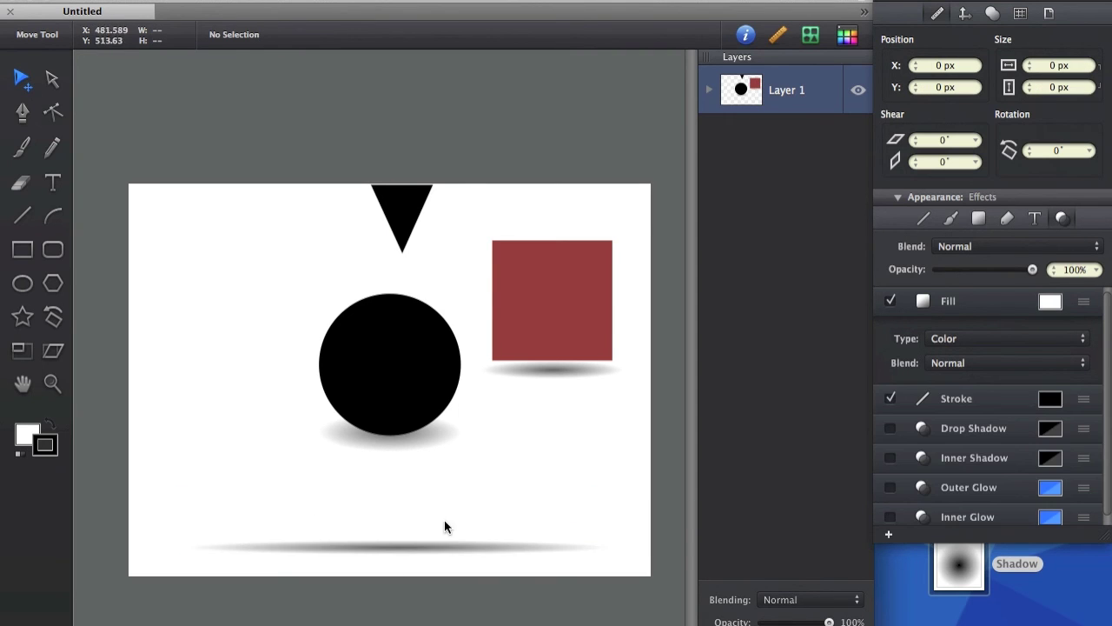
# Draw a white rectangle overlapping part of the bottom shadow streak.
pyautogui.click(22, 249)
pyautogui.moveTo(254, 445); pyautogui.dragTo(573, 548)
pyautogui.moveTo(496, 520); pyautogui.dragTo(450, 557)
pyautogui.click(499, 509)
pyautogui.click(541, 603)
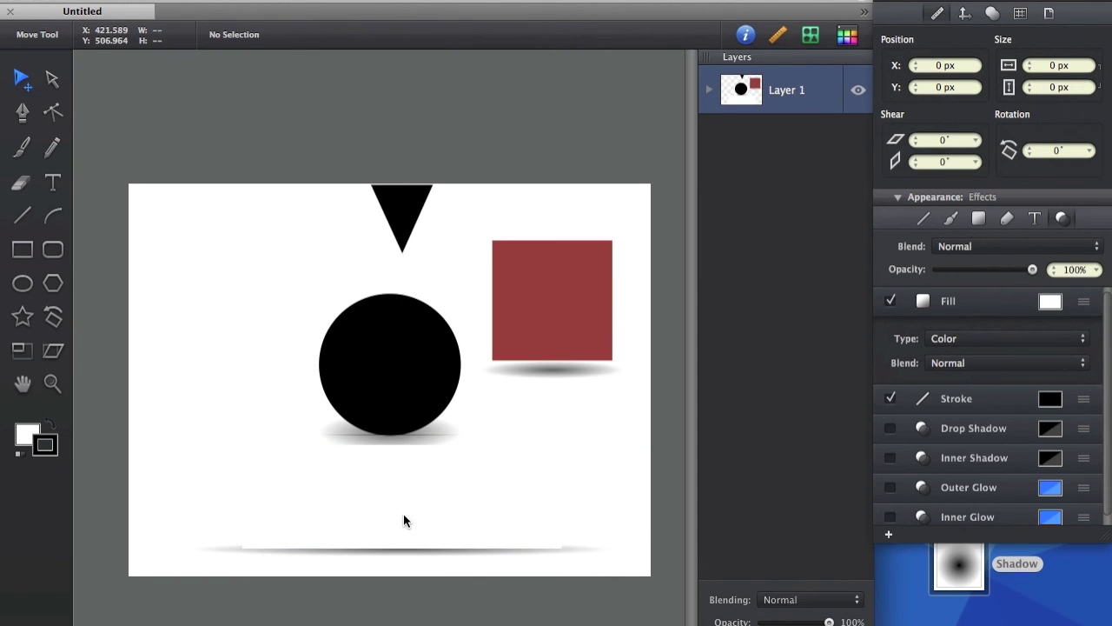
# Zoom in to inspect the bottom shadow streak, then zoom back out to the whole page.
pyautogui.press('z')
pyautogui.moveTo(345, 600); pyautogui.dragTo(226, 519)
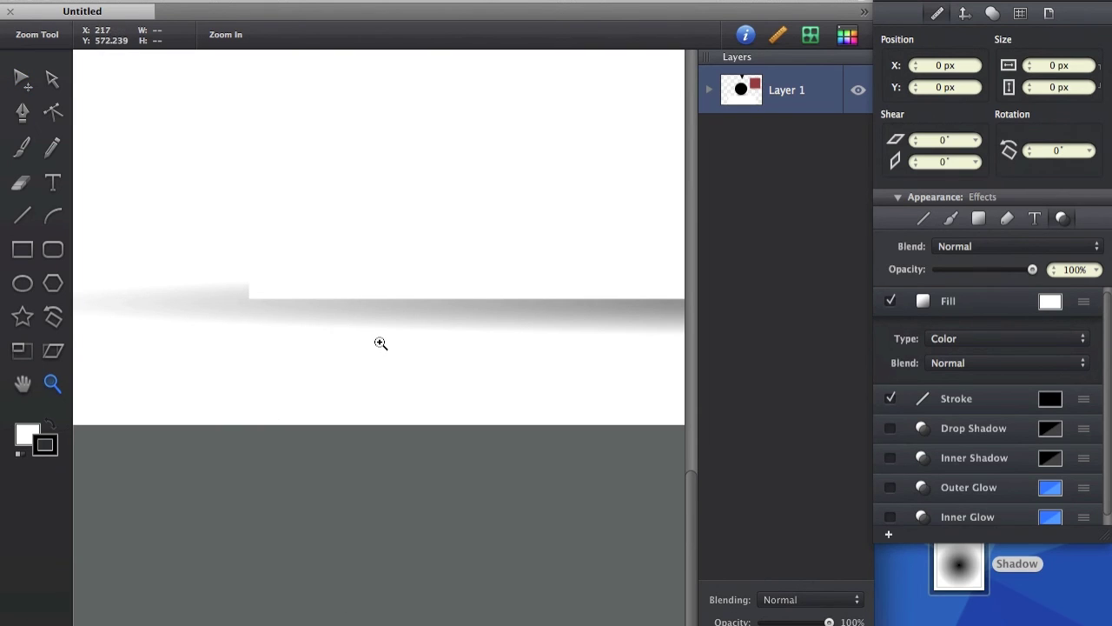
pyautogui.press('v')
pyautogui.press('super+0')
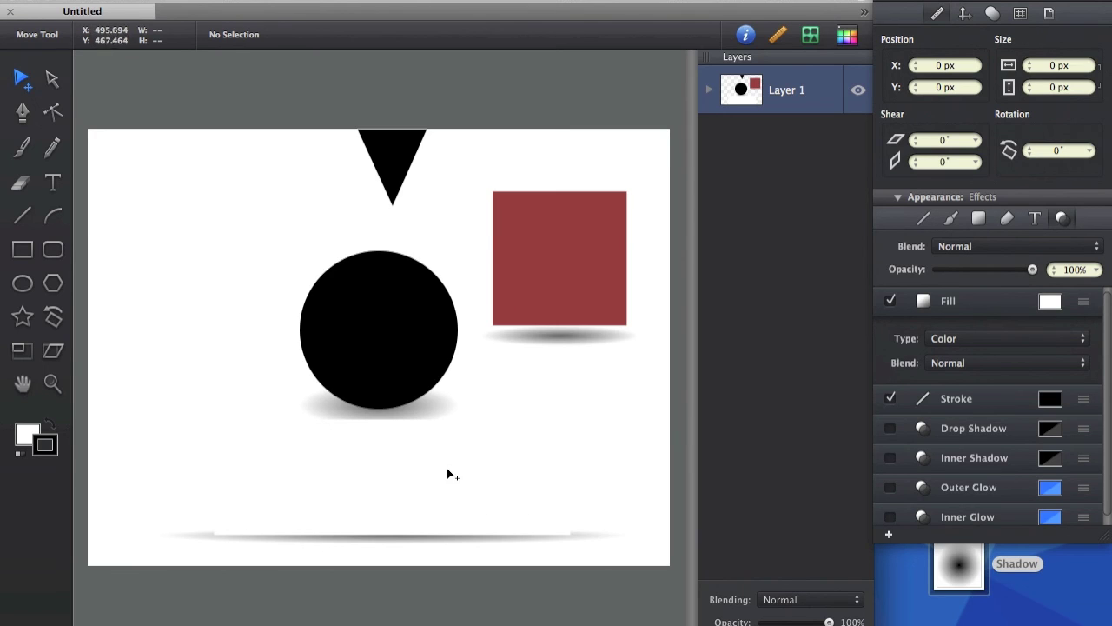
pyautogui.scroll(-2, 447, 468)
pyautogui.scroll(-1, 488, 470)
pyautogui.scroll(1, 485, 469)
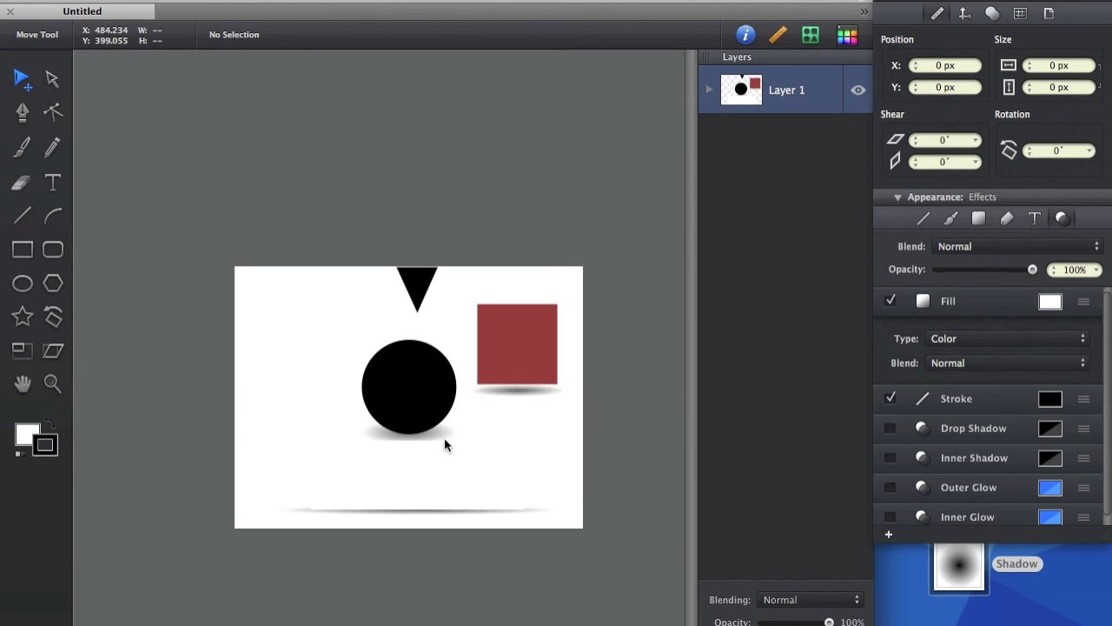
# Copy the circle's shadow above the page and resize it to 900 × 900 px.
pyautogui.click(444, 441)
pyautogui.moveTo(445, 442); pyautogui.dragTo(515, 226)
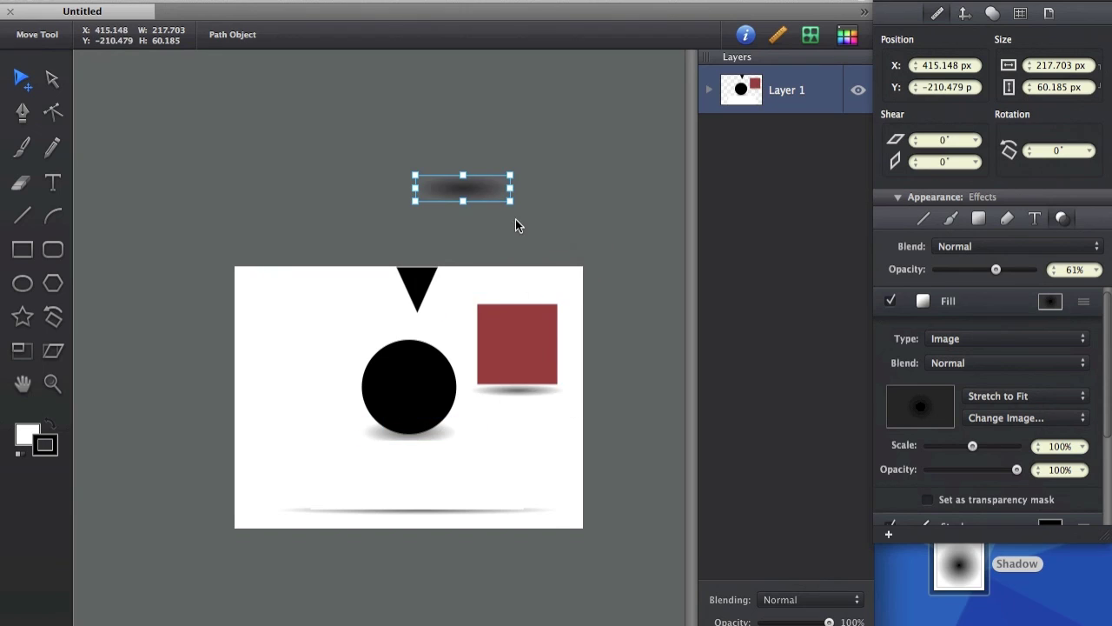
pyautogui.click(1056, 68)
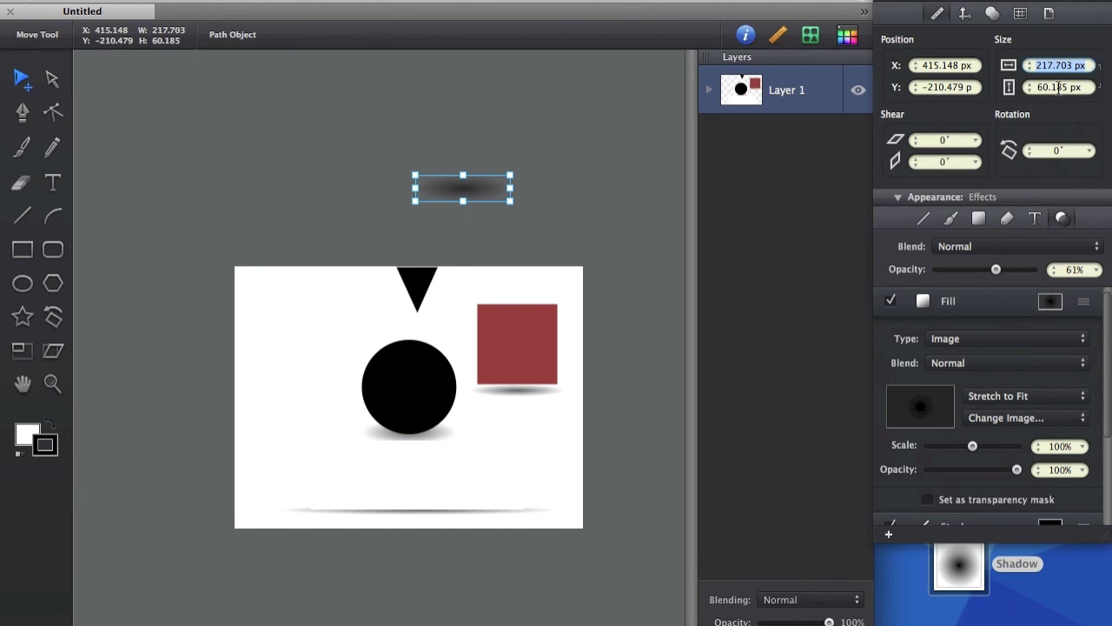
pyautogui.write('900')
pyautogui.click(1058, 87)
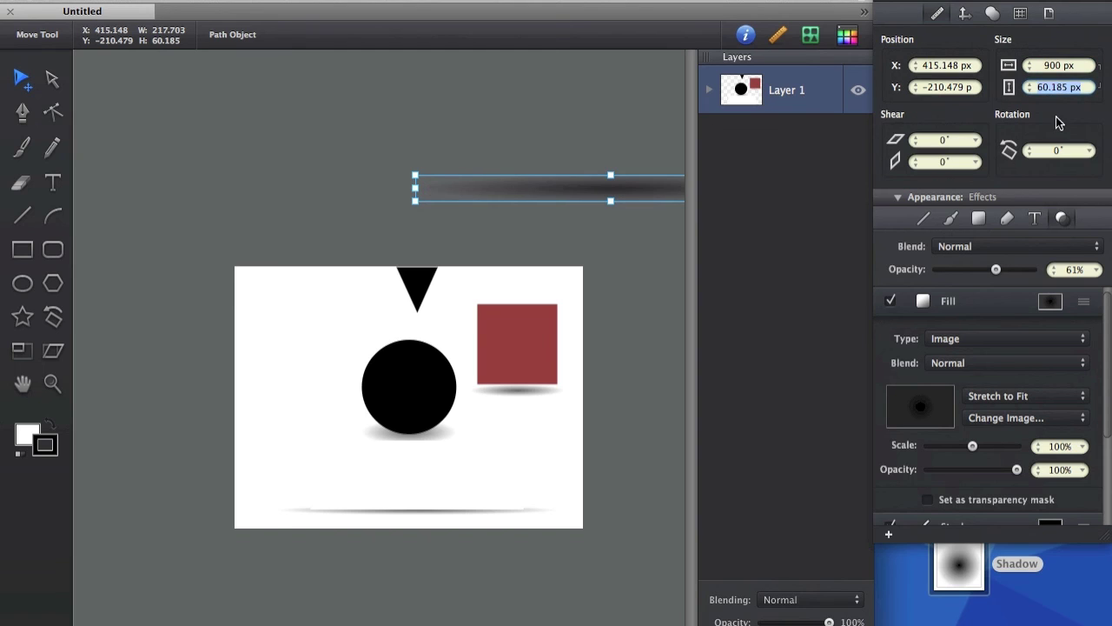
pyautogui.write('900')
pyautogui.press('Return')
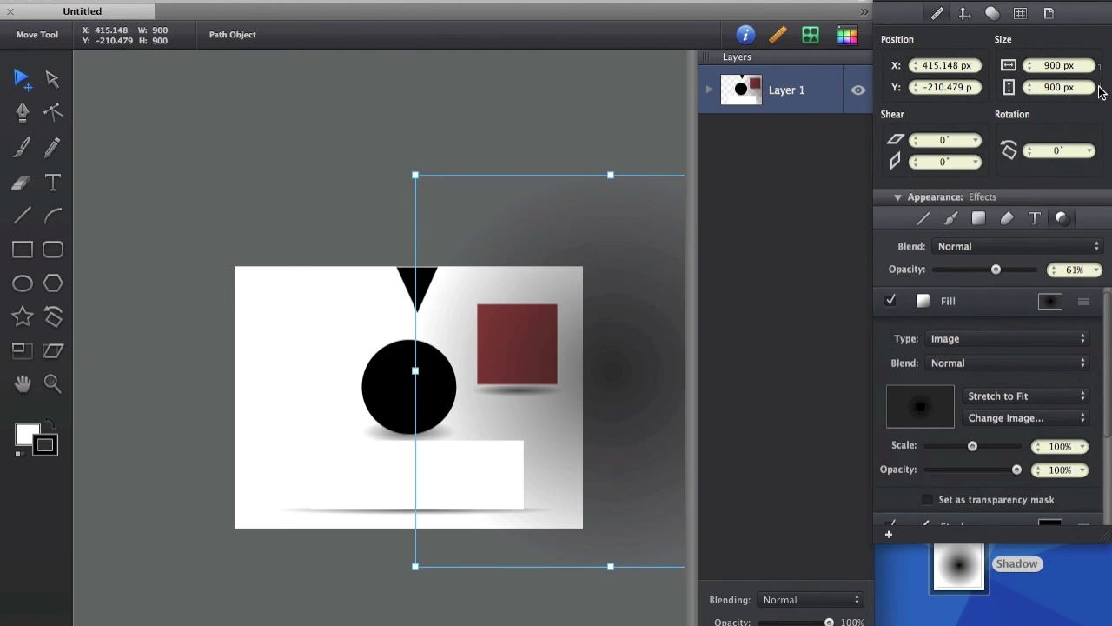
pyautogui.hscroll(3, 482, 357)
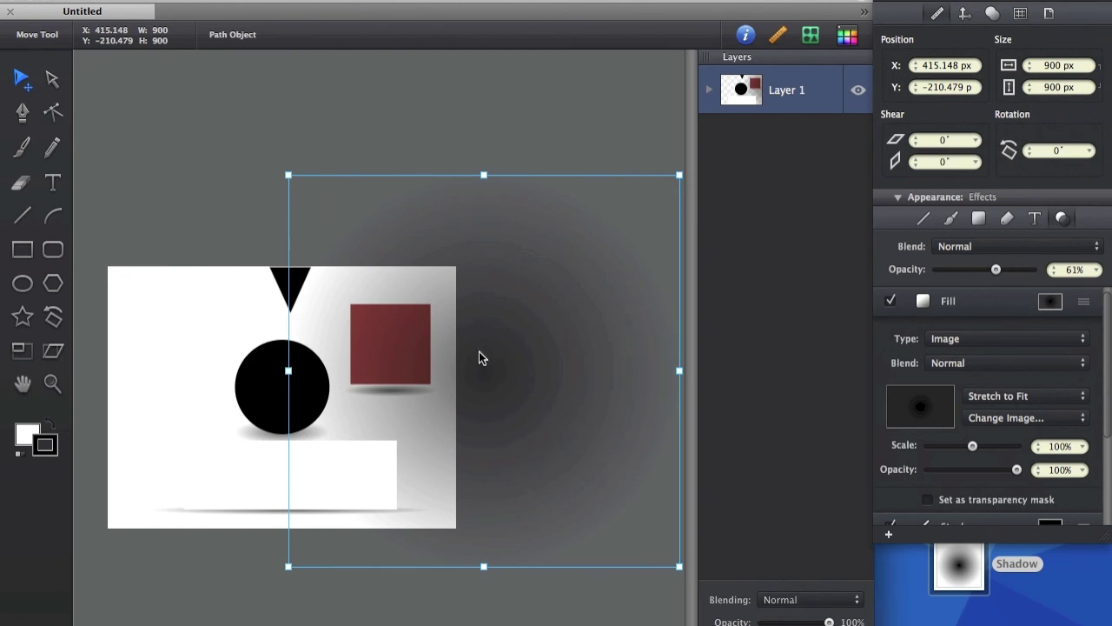
pyautogui.click(810, 35)
# Switch the Shape Library to the Pomme Roi Creative set and remove the enlarged 900 px shadow.
pyautogui.click(602, 302)
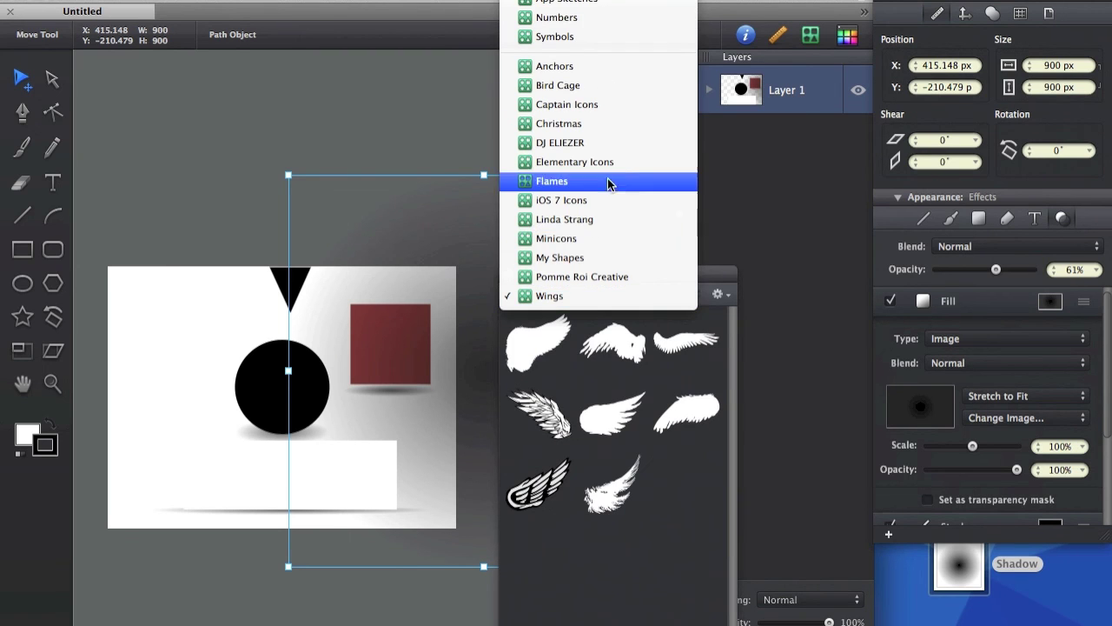
pyautogui.click(601, 278)
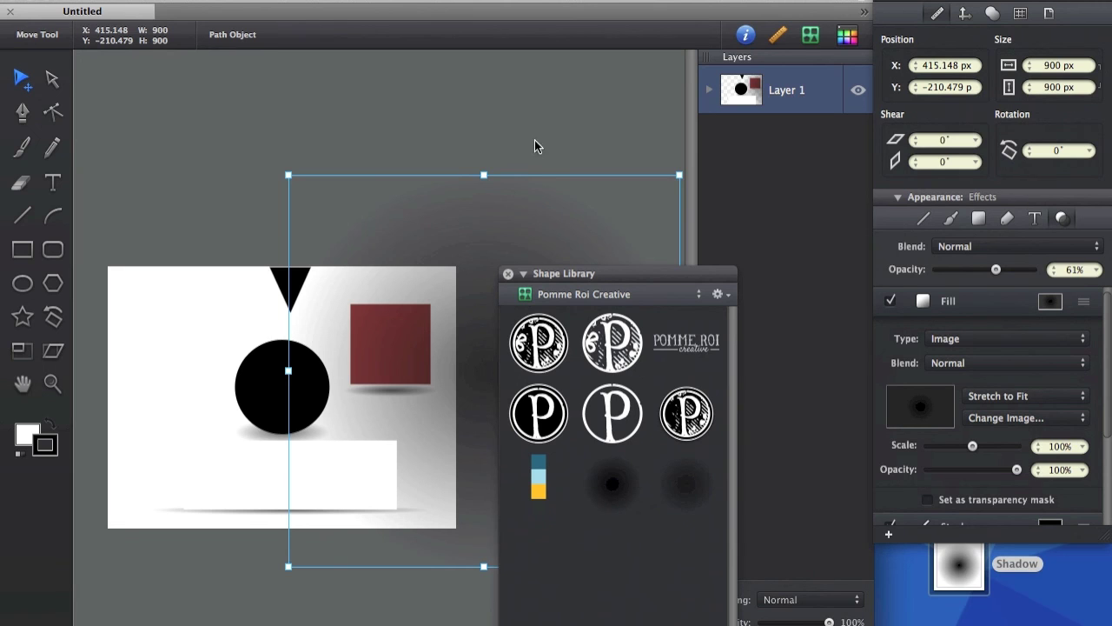
pyautogui.press('super+z')
pyautogui.press('super+shift+z')
pyautogui.press('super+z')
# Test the saved dark and faint shadows on the page, shrinking them to about 578 and 568 px.
pyautogui.moveTo(609, 483); pyautogui.dragTo(211, 435)
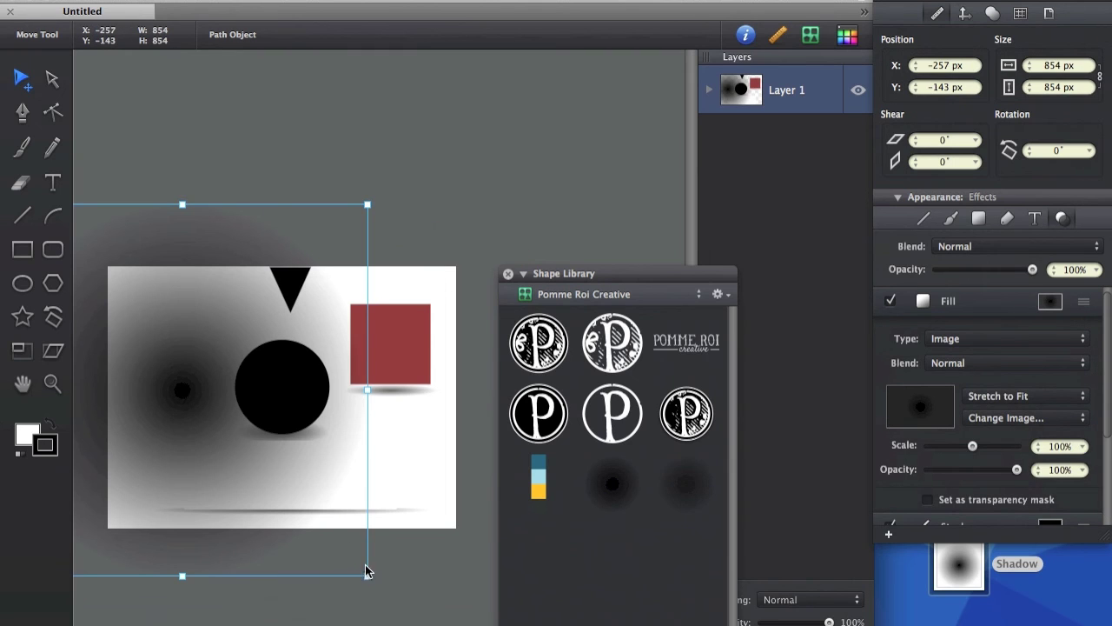
pyautogui.moveTo(368, 576); pyautogui.dragTo(252, 459)
pyautogui.moveTo(182, 328); pyautogui.dragTo(316, 192)
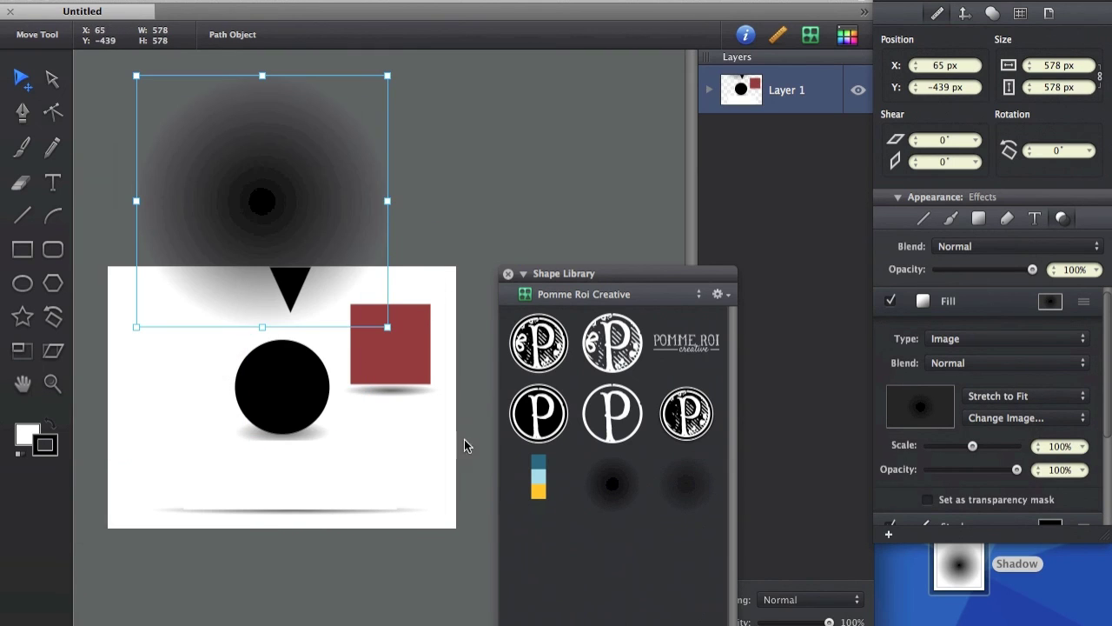
pyautogui.moveTo(653, 502); pyautogui.dragTo(420, 240)
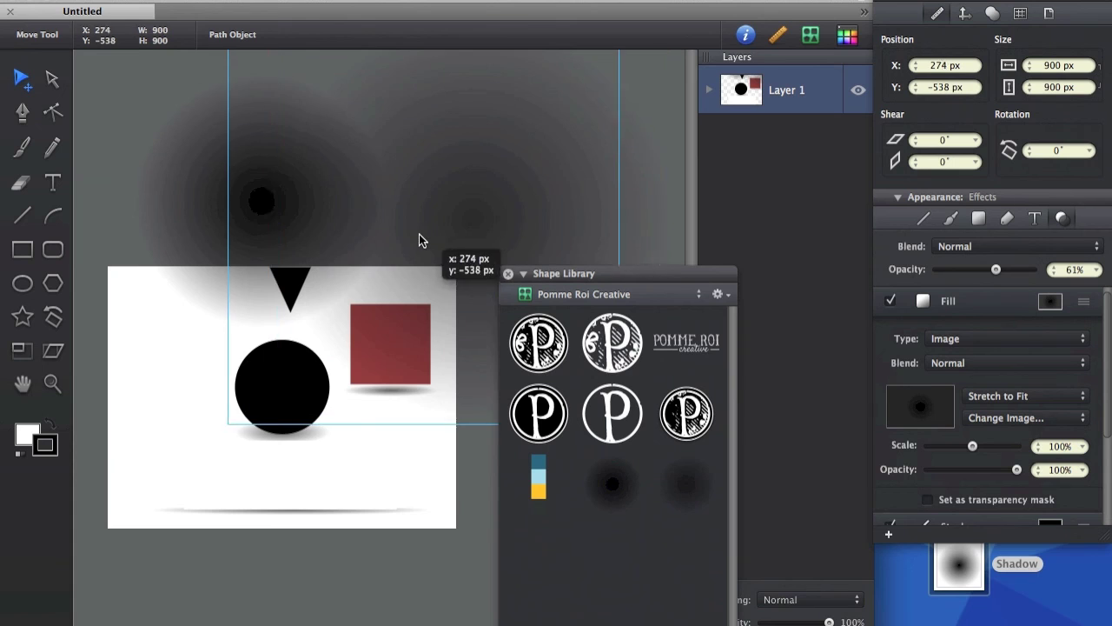
pyautogui.scroll(3, 406, 242)
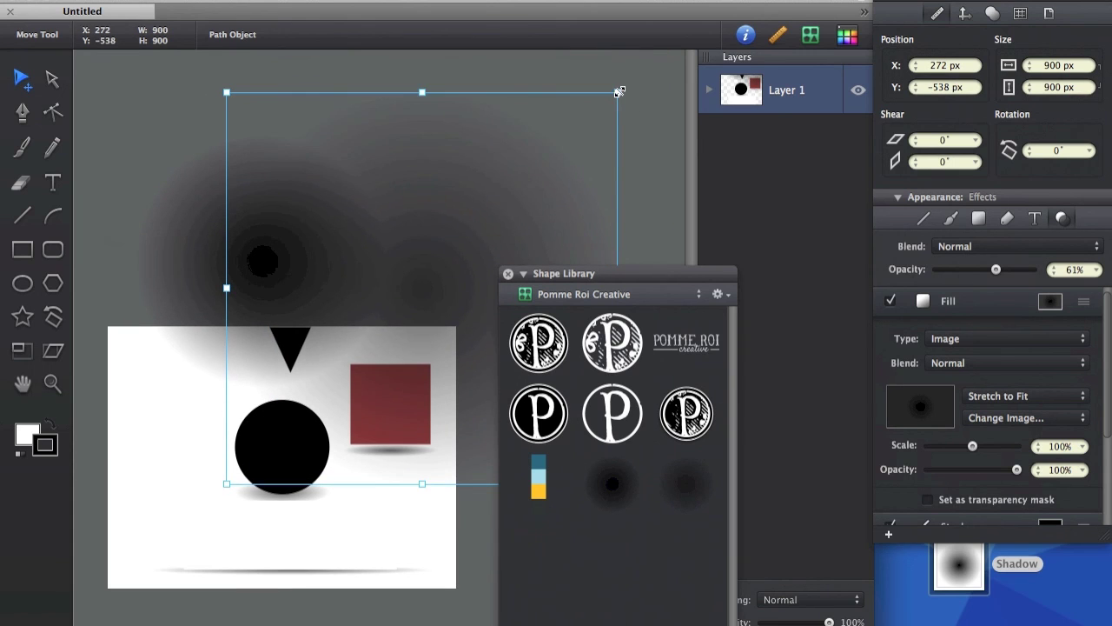
pyautogui.moveTo(618, 91); pyautogui.dragTo(475, 232)
pyautogui.moveTo(384, 335); pyautogui.dragTo(218, 465)
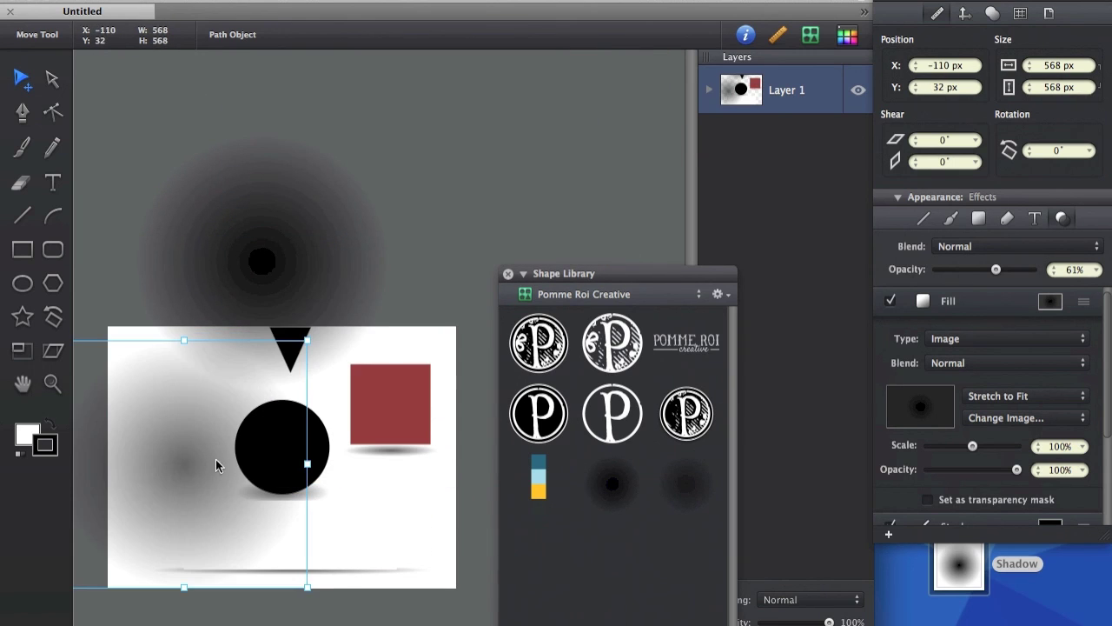
# Delete both test shadows and the thin bottom shadow streak.
pyautogui.click(272, 272)
pyautogui.keyDown('shift'); pyautogui.click(184, 461); pyautogui.keyUp('shift')
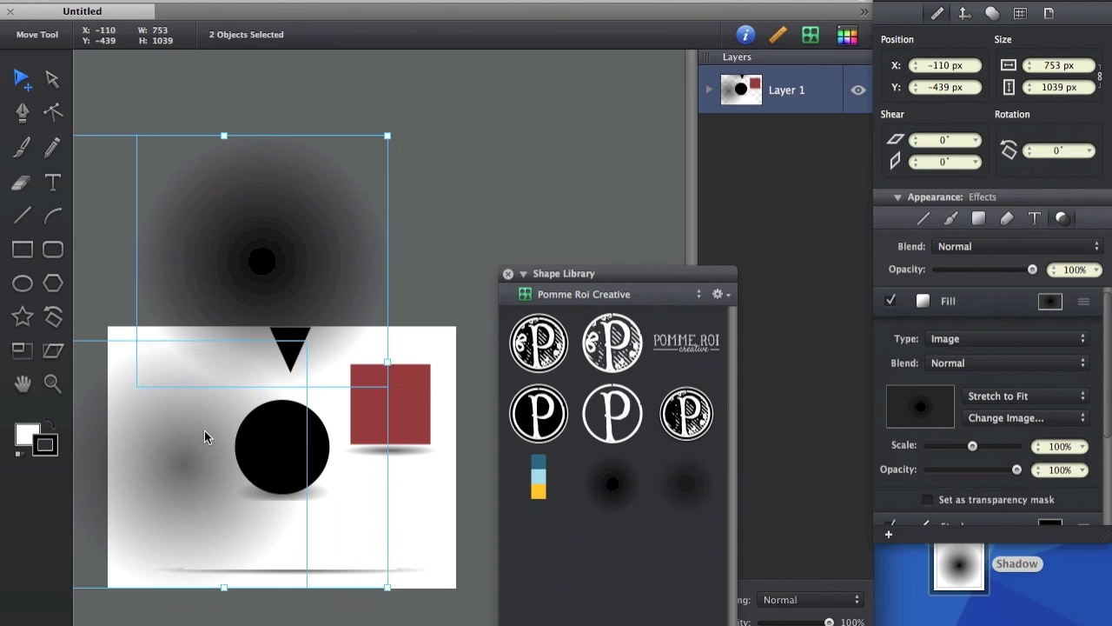
pyautogui.press('Delete')
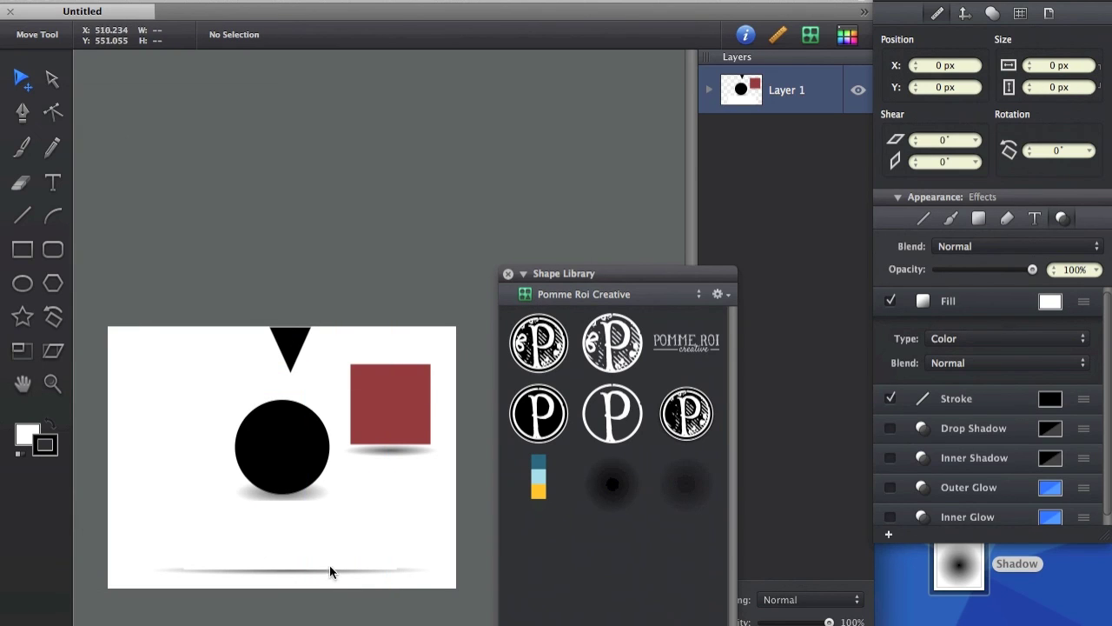
pyautogui.moveTo(323, 571); pyautogui.dragTo(359, 274)
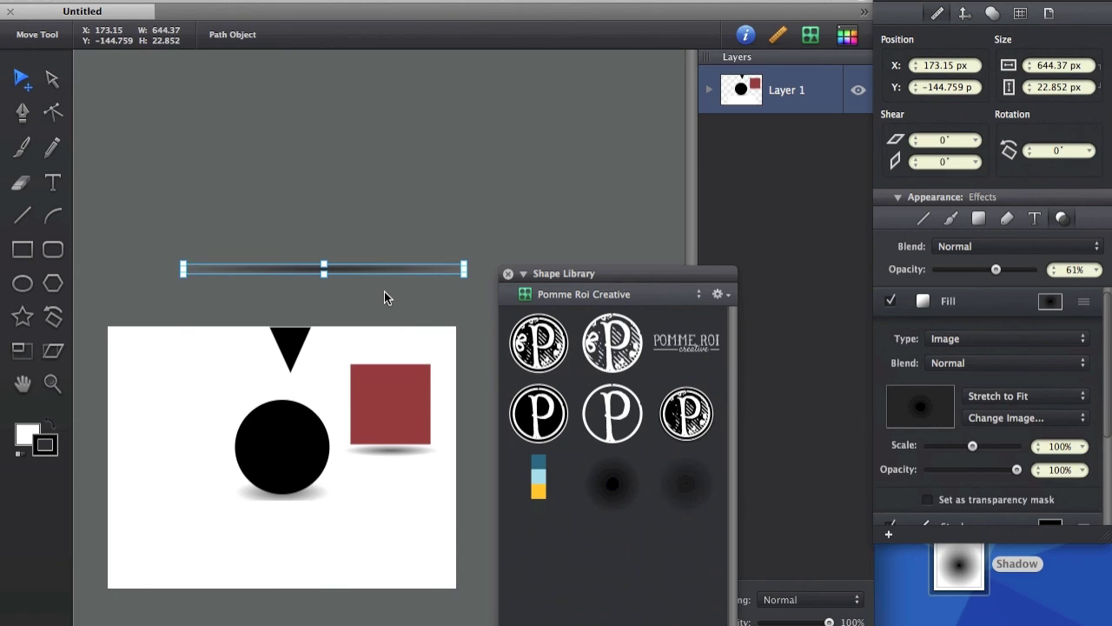
pyautogui.press('Delete')
pyautogui.moveTo(689, 617)
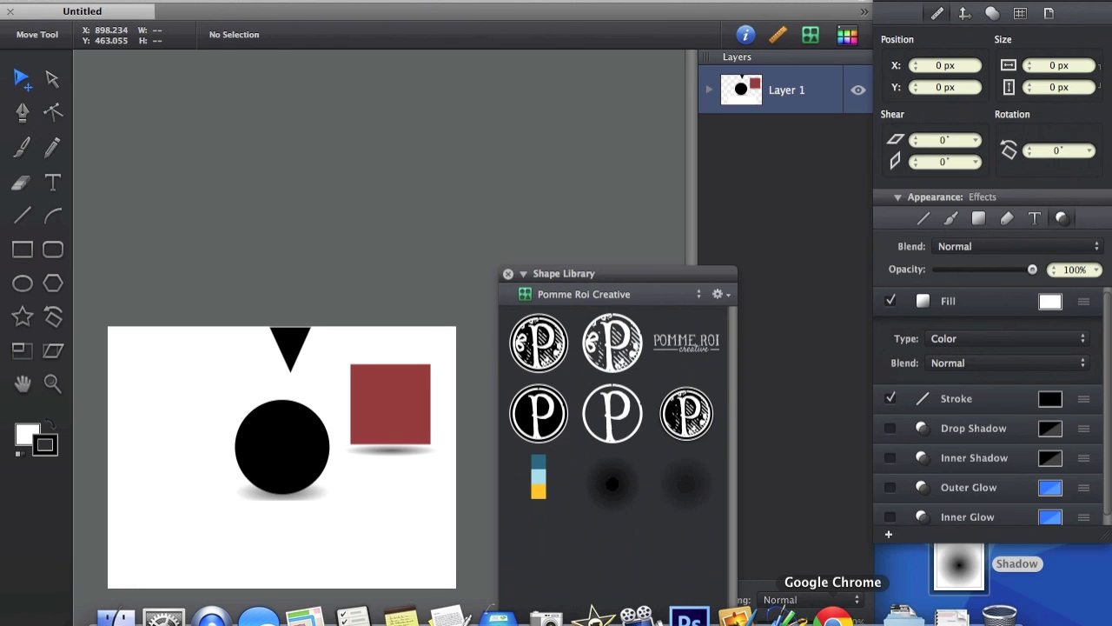
# Zoom in to select the red square's shadow, then return to the full drawing view.
pyautogui.press('z')
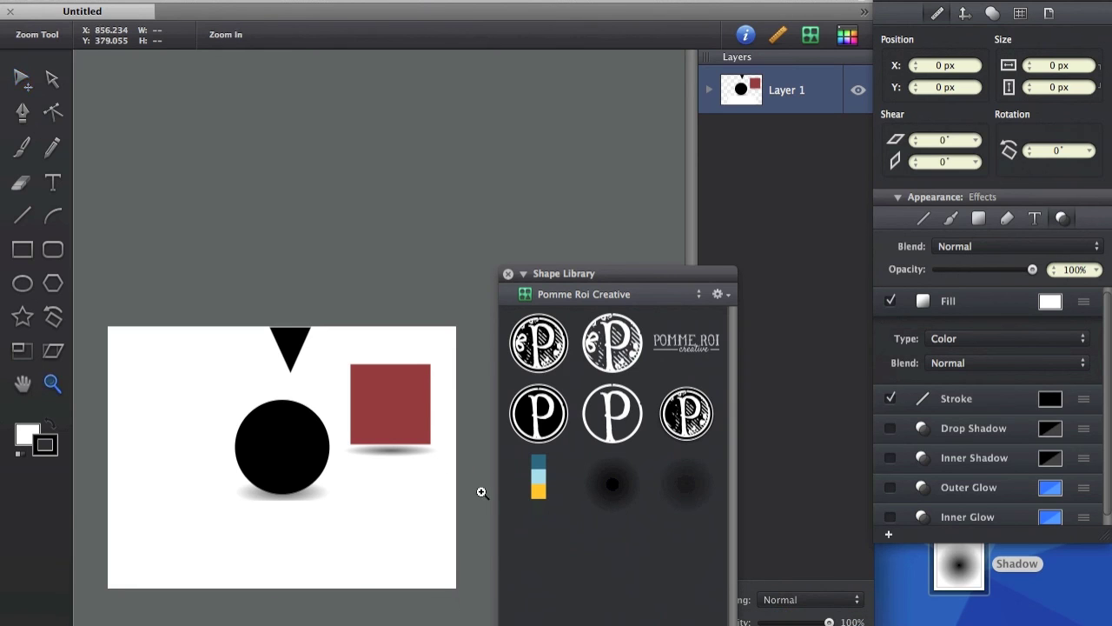
pyautogui.click(398, 434)
pyautogui.press('v')
pyautogui.click(364, 450)
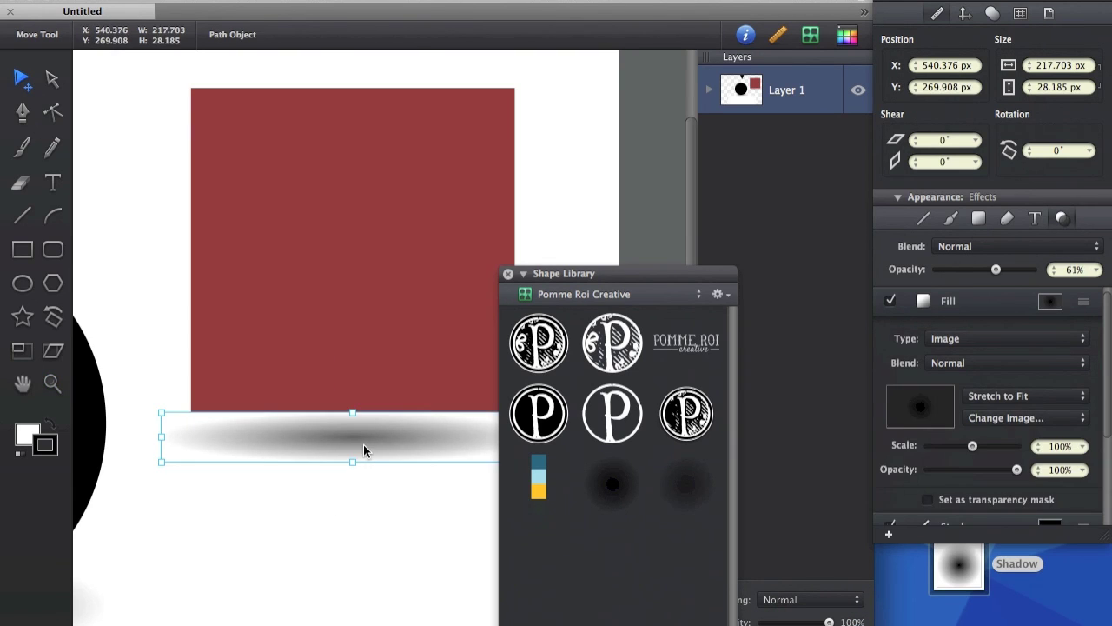
pyautogui.press('super+0')
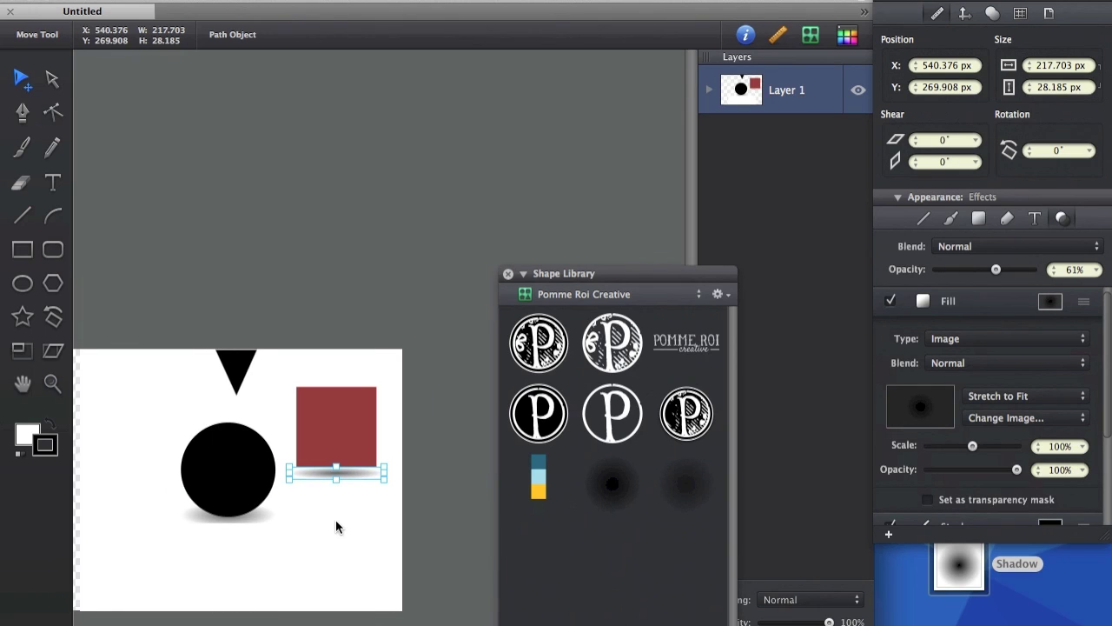